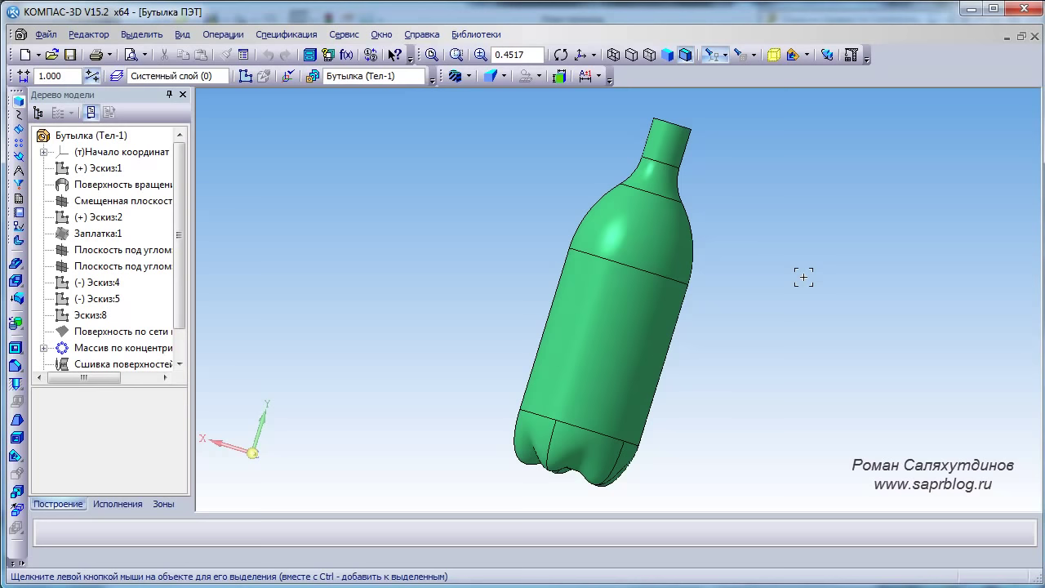
middle_drag(775, 363, 850, 321)
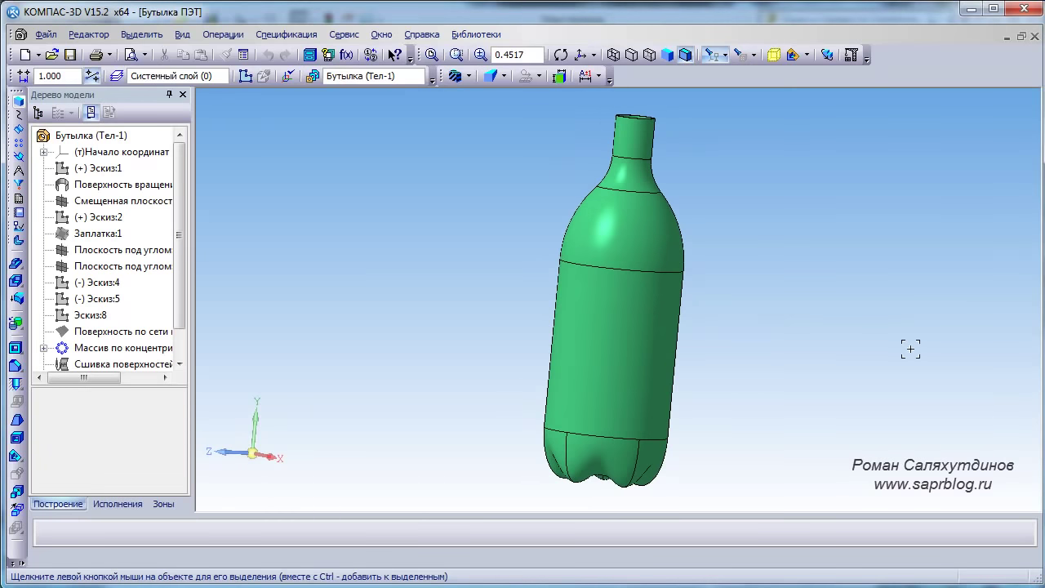
drag(904, 122, 653, 321)
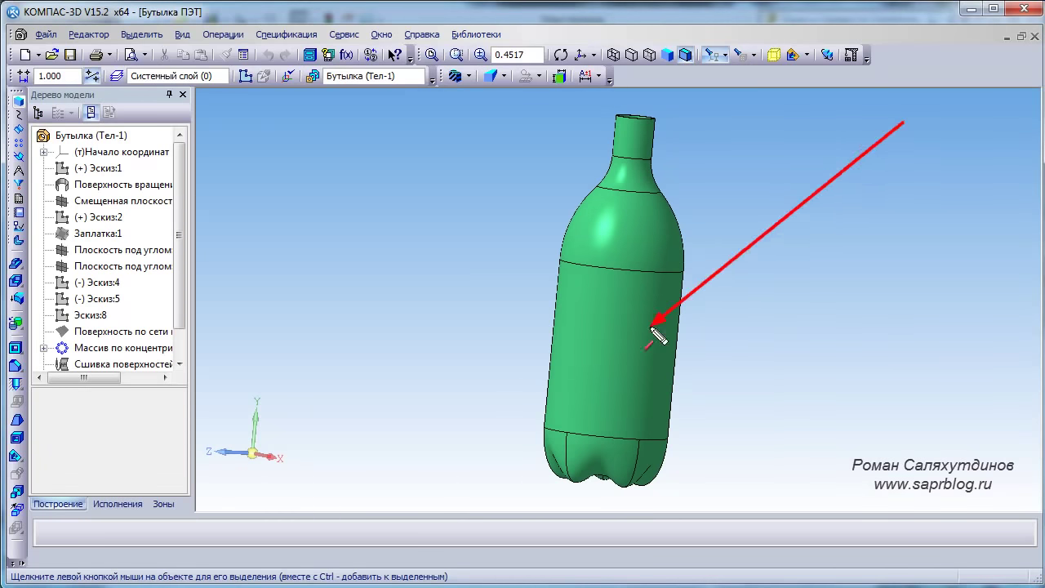
mouse_move(877, 486)
mouse_down()
mouse_move(790, 463)
mouse_move(667, 465)
mouse_up()
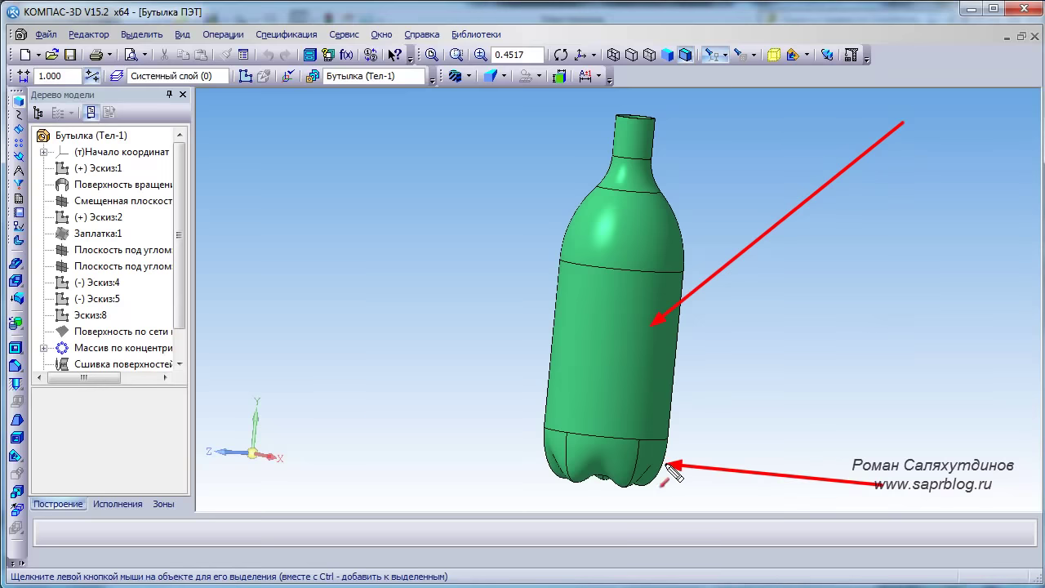
key(Escape)
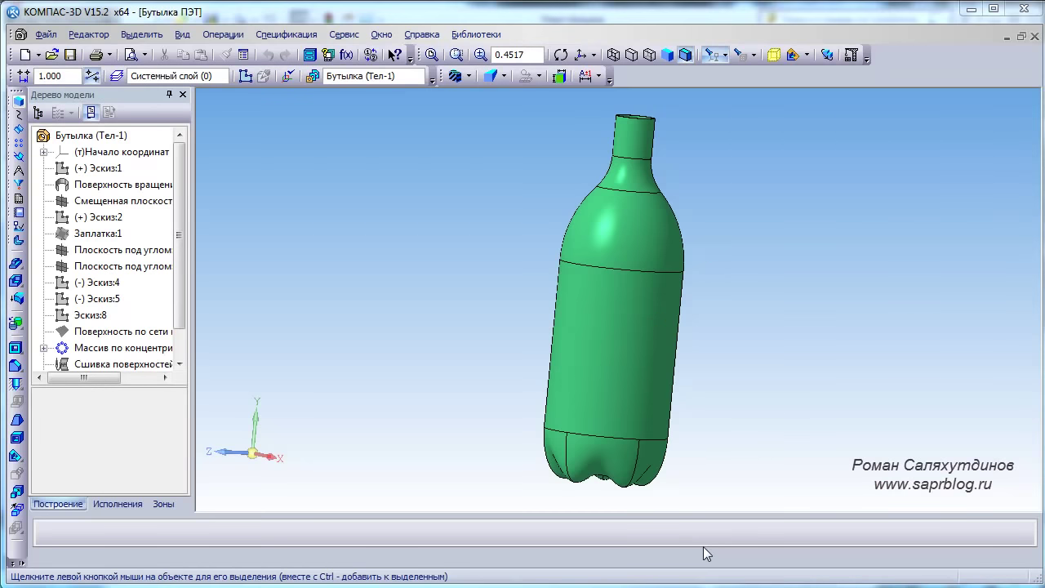
Create a new part document and set its view orientation to Изометрия XYZ
click(38, 55)
click(73, 190)
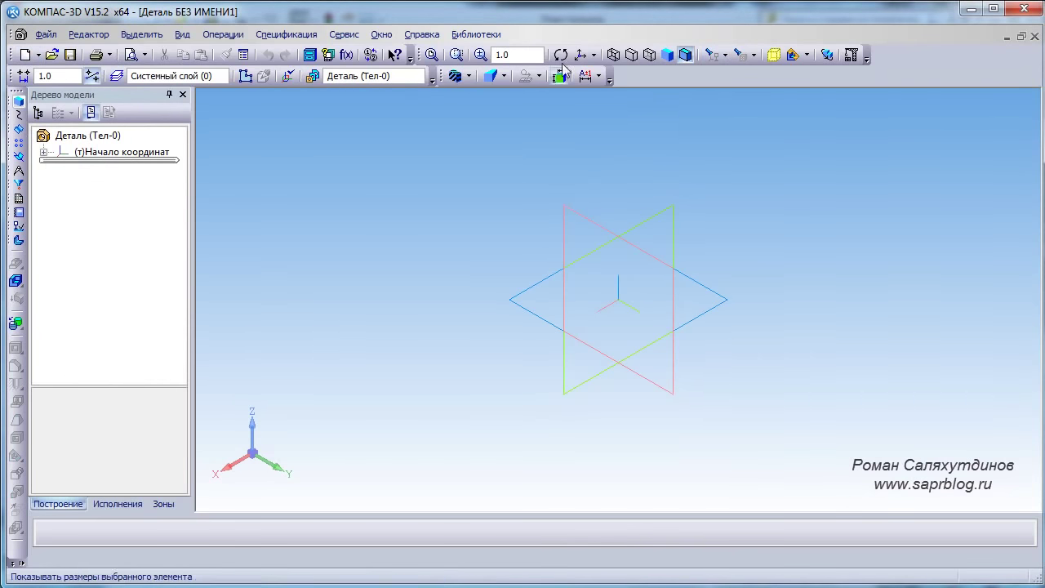
click(596, 55)
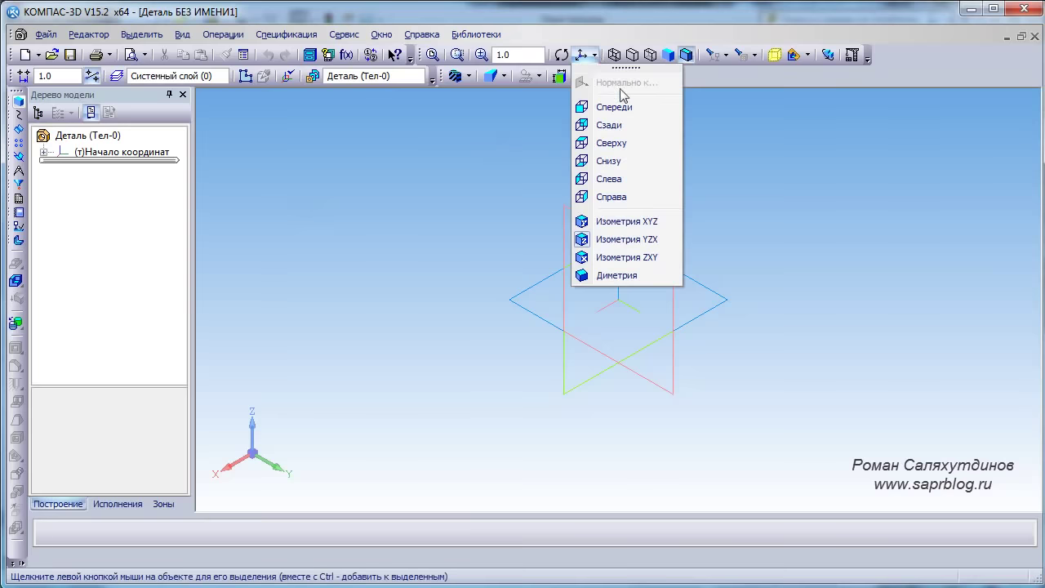
click(751, 204)
right_click(739, 243)
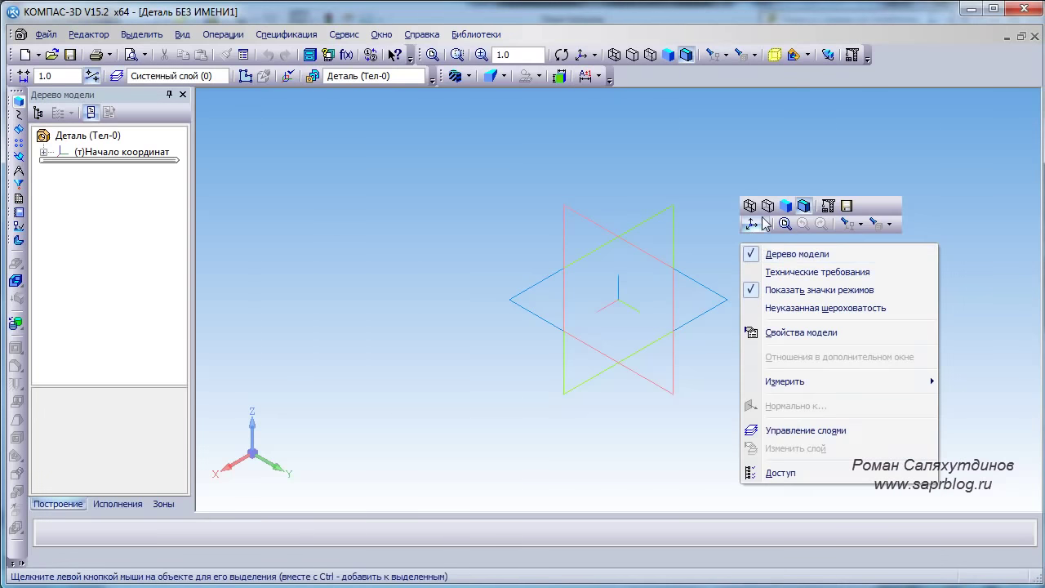
click(764, 224)
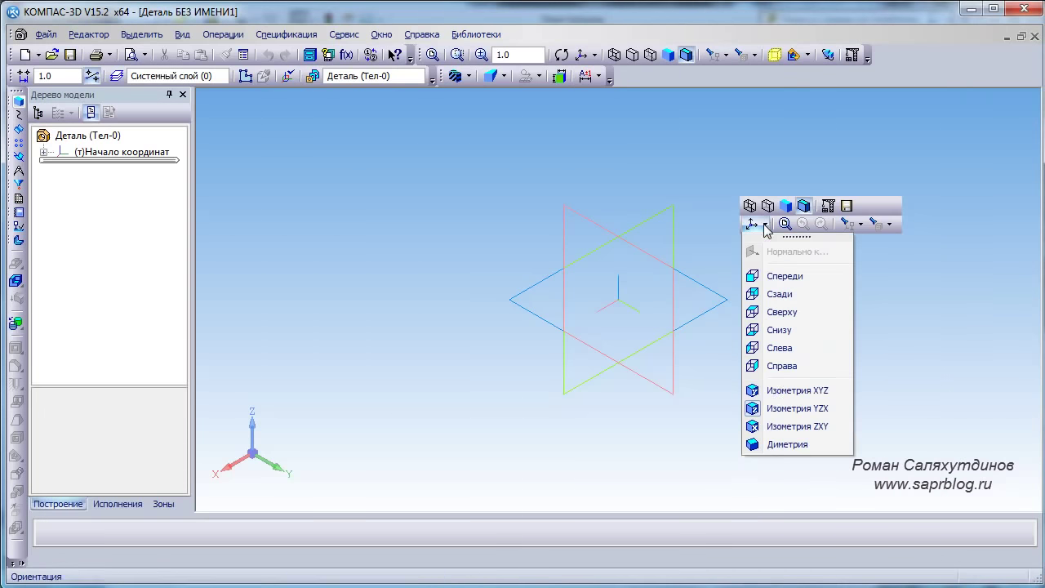
click(783, 391)
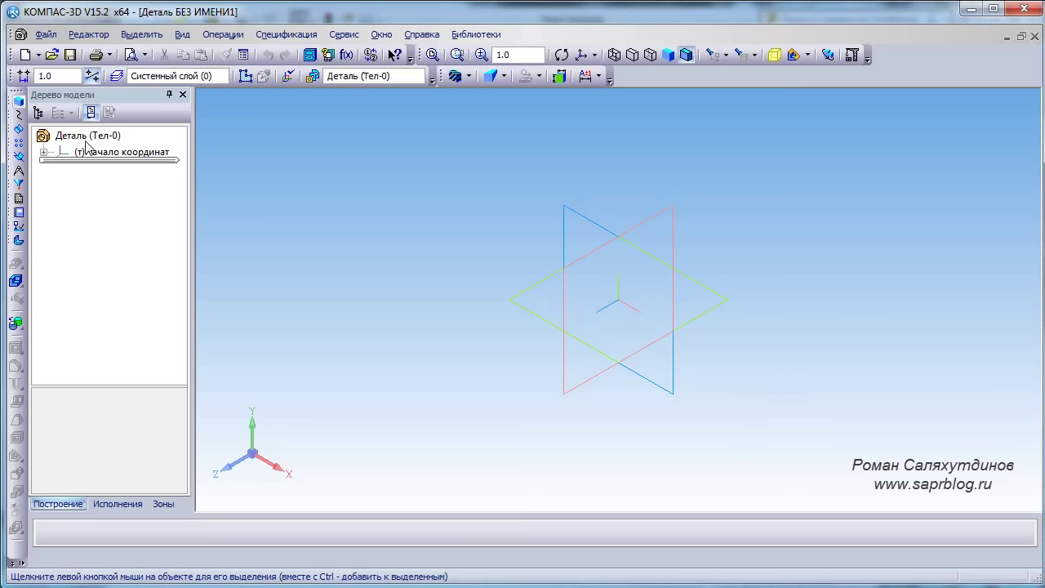
Start a new sketch on Плоскость XY of the part's coordinate origin
click(43, 152)
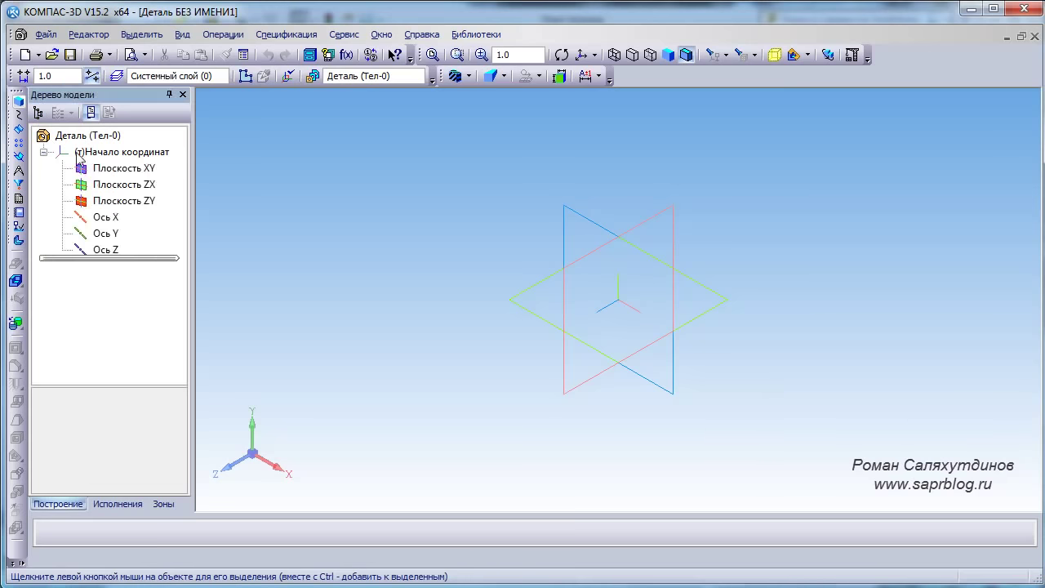
click(127, 170)
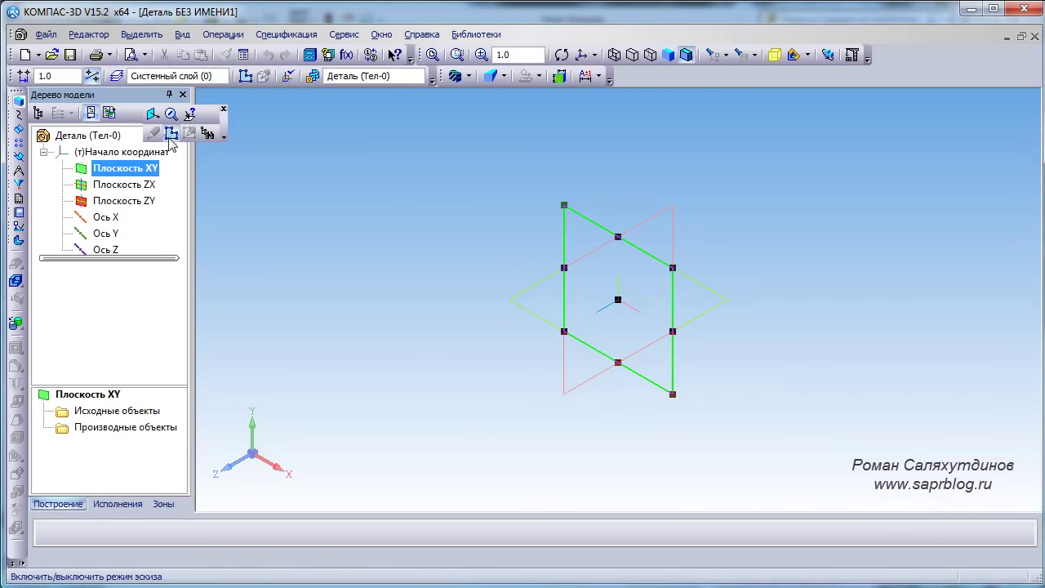
click(170, 135)
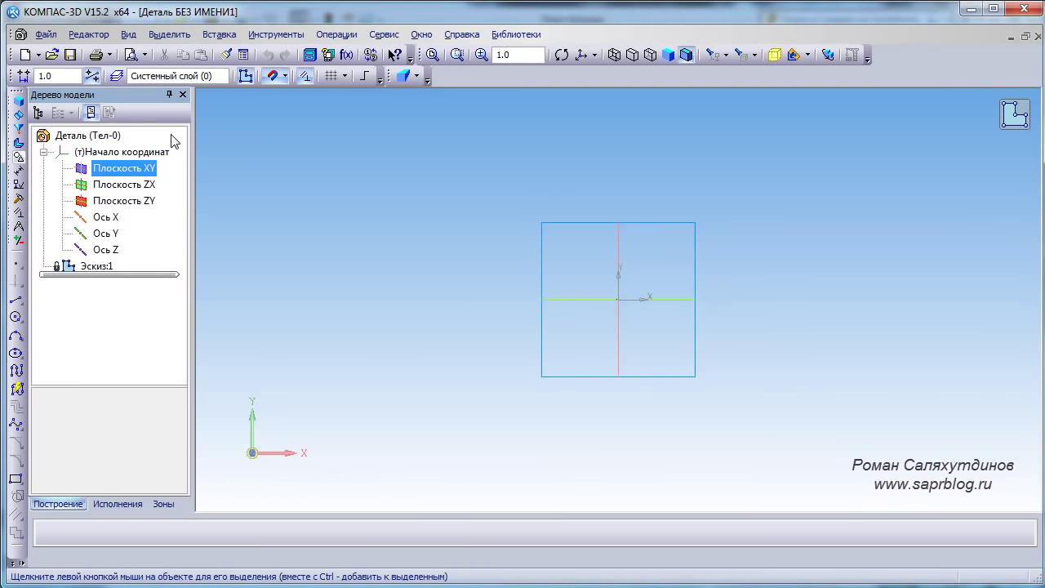
Draw a vertical centerline (Осевая линия) from the origin upward, about 260 mm long
click(18, 184)
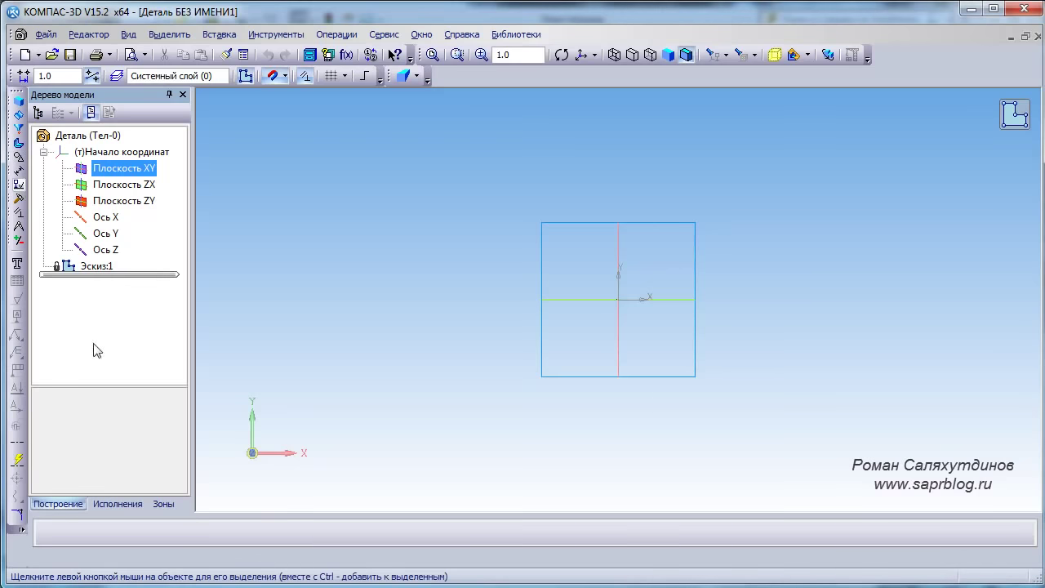
click(16, 442)
middle_drag(771, 234, 735, 310)
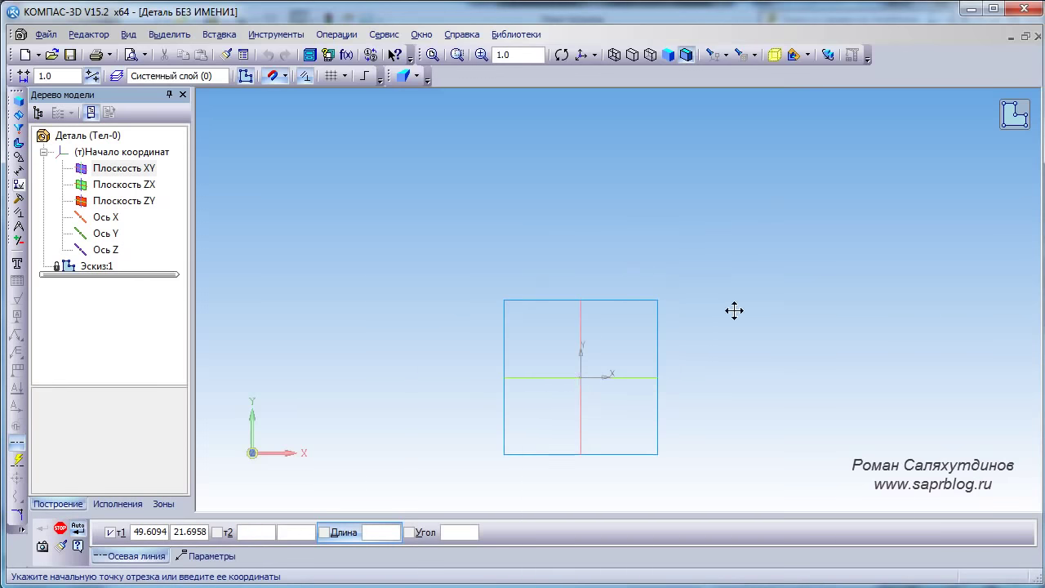
click(580, 377)
scroll(628, 219, down, 4)
middle_drag(612, 175, 602, 285)
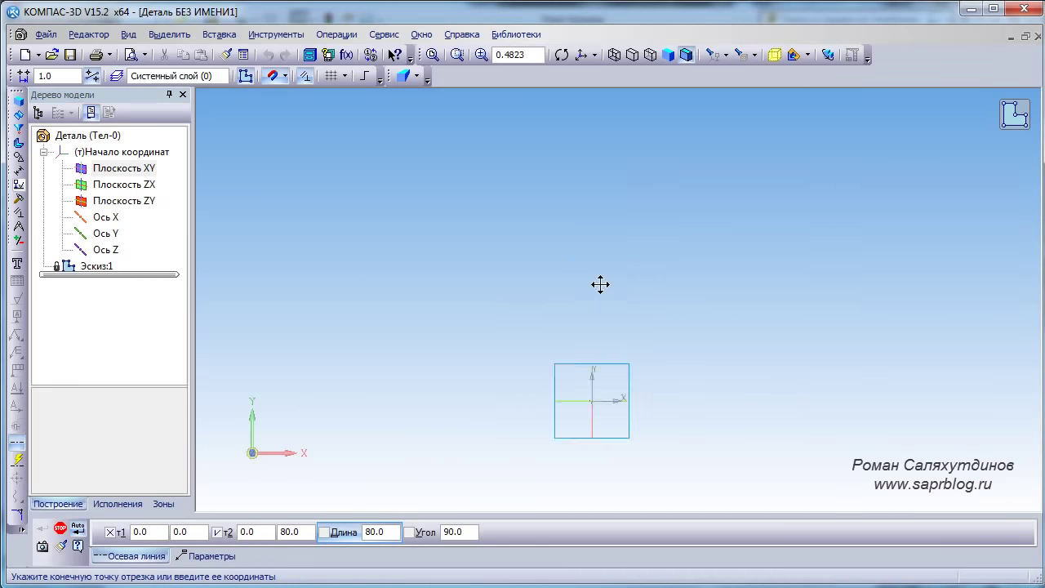
scroll(598, 211, down, 2)
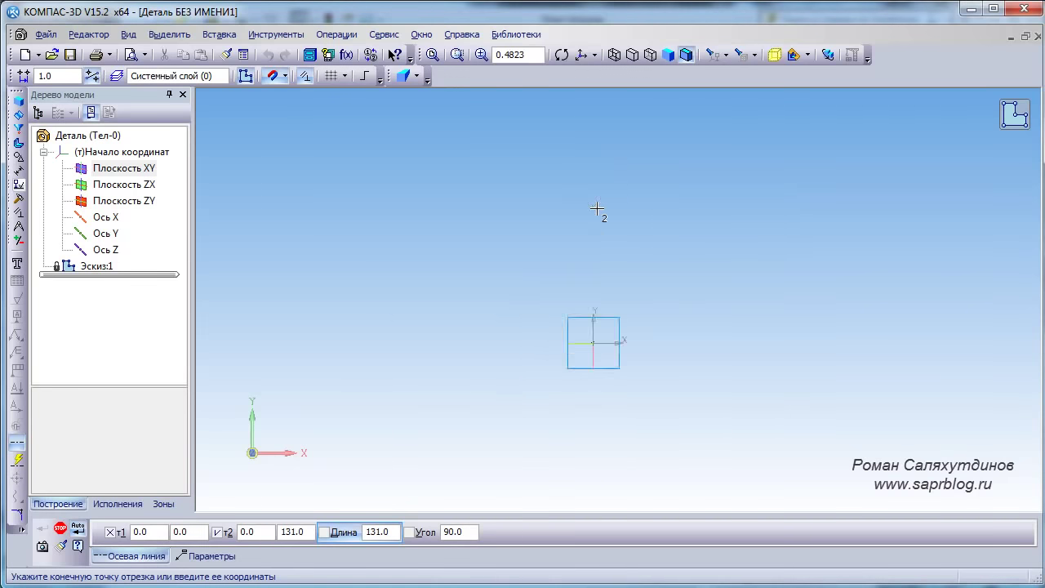
middle_drag(595, 196, 583, 291)
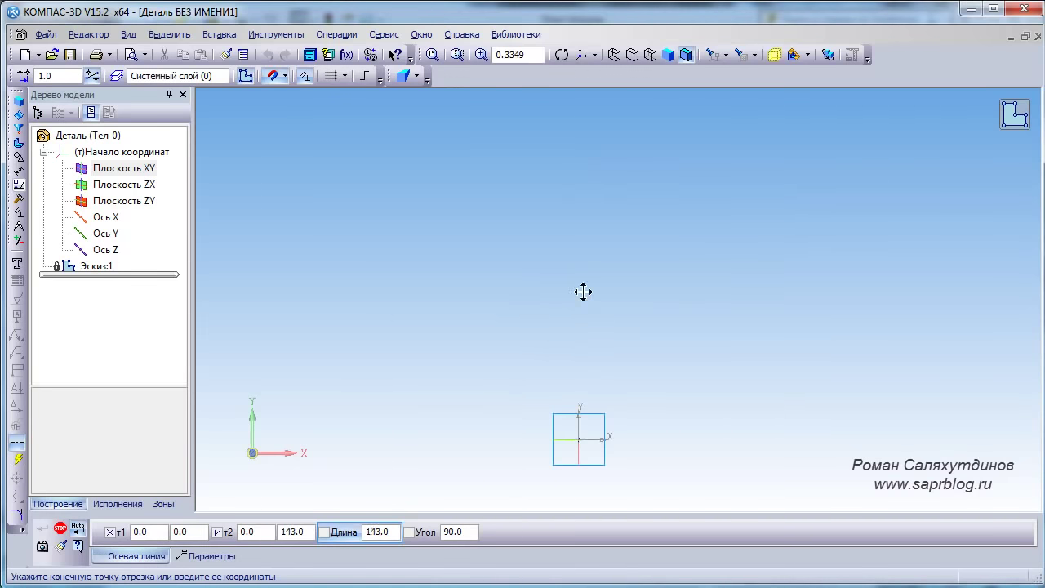
click(582, 170)
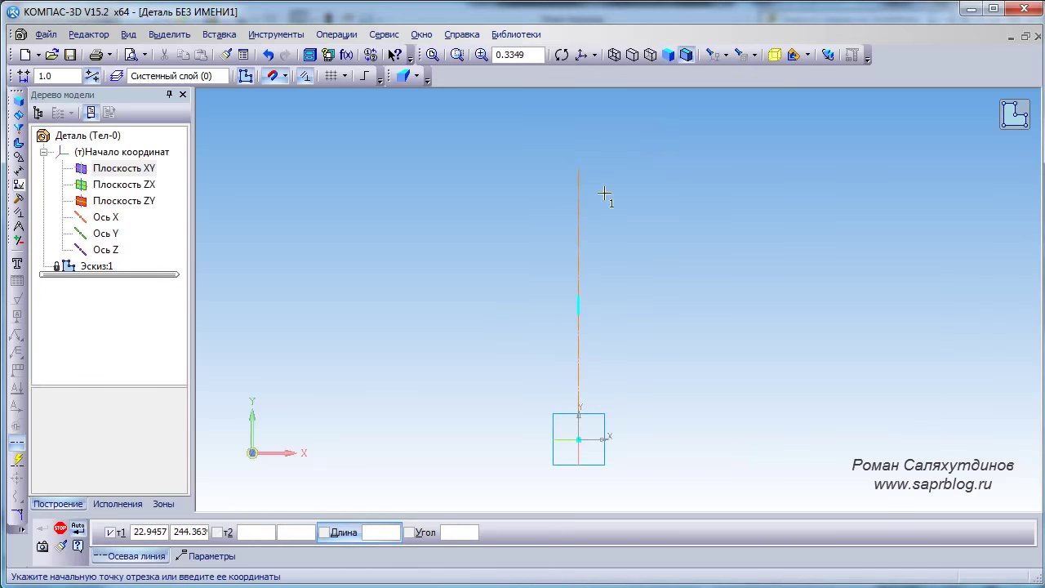
With continuous object input, draw a vertical neck segment about 35 mm down, starting level with the axis top and about 23 mm to its left
click(18, 155)
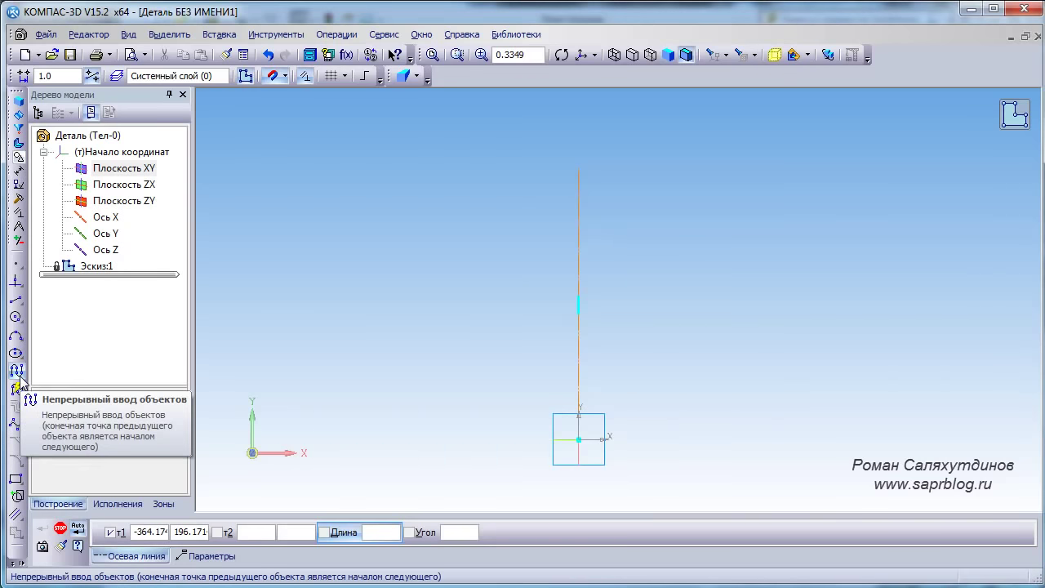
click(18, 371)
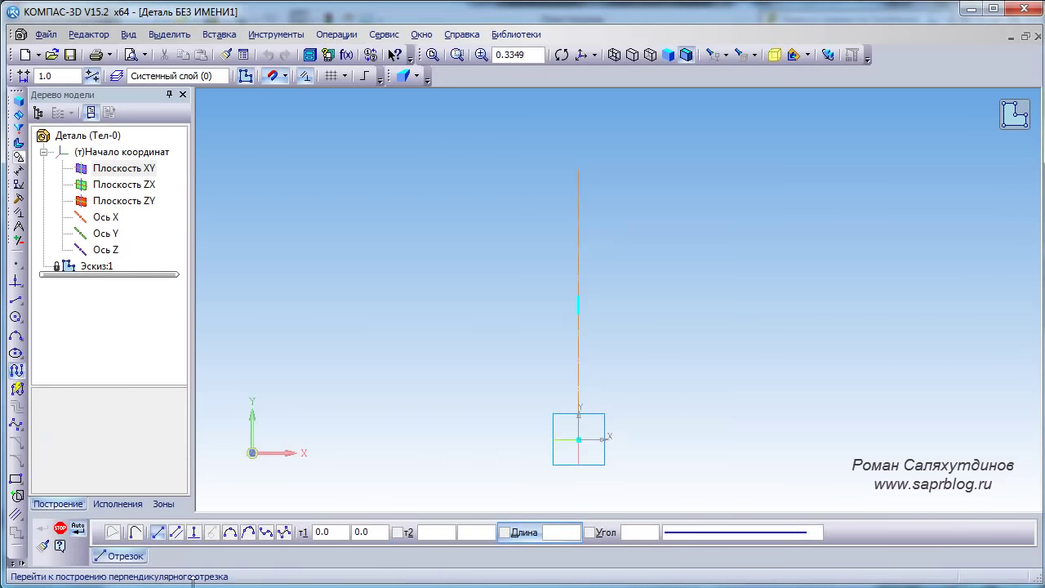
click(157, 539)
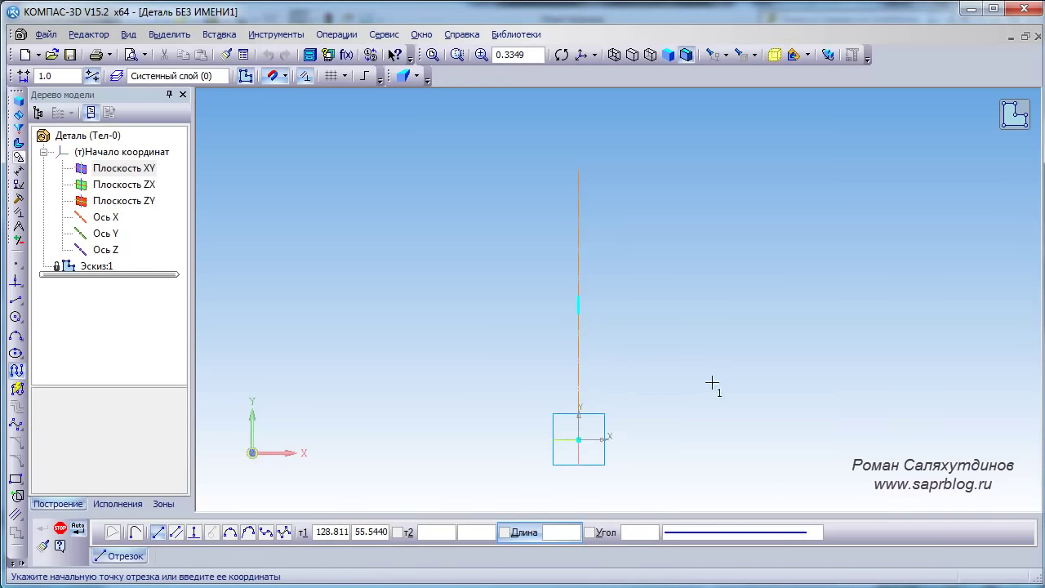
middle_drag(609, 245, 618, 233)
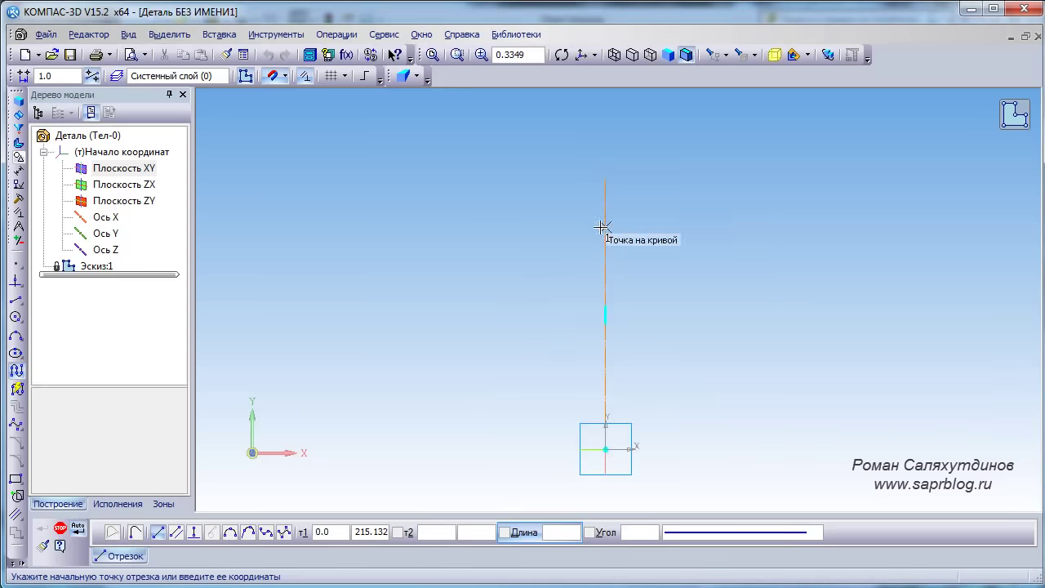
scroll(591, 223, up, 1)
scroll(591, 220, up, 4)
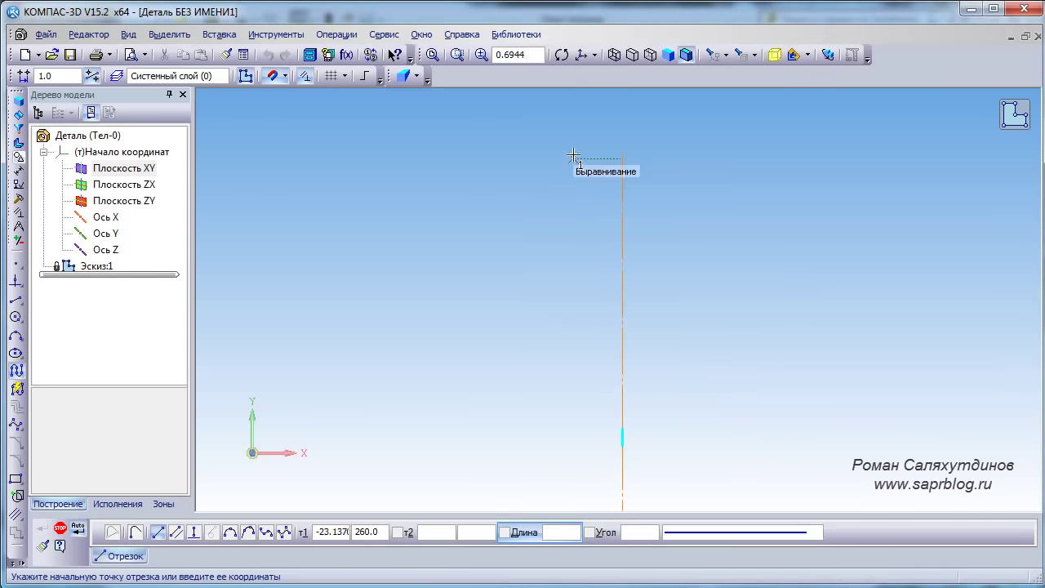
click(572, 158)
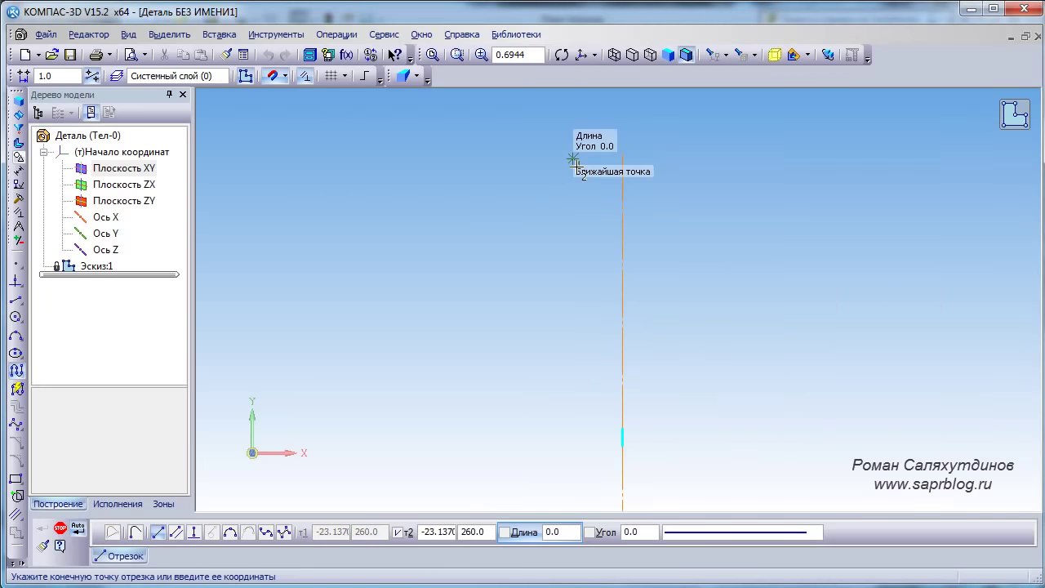
click(571, 233)
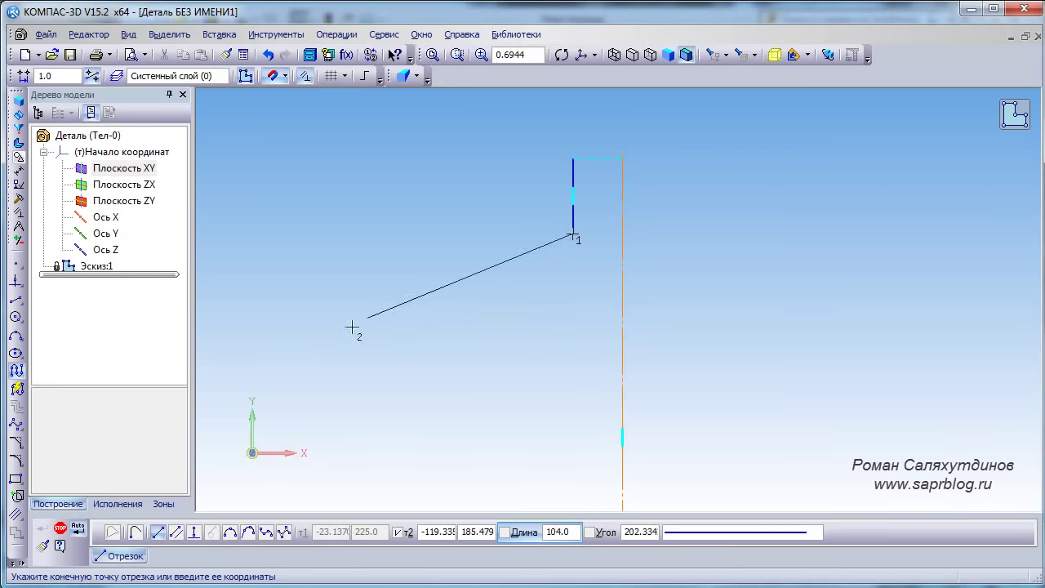
Continue the profile from the neck with two tangent arcs widening into the shoulder, the second about 57 mm in radius
click(249, 532)
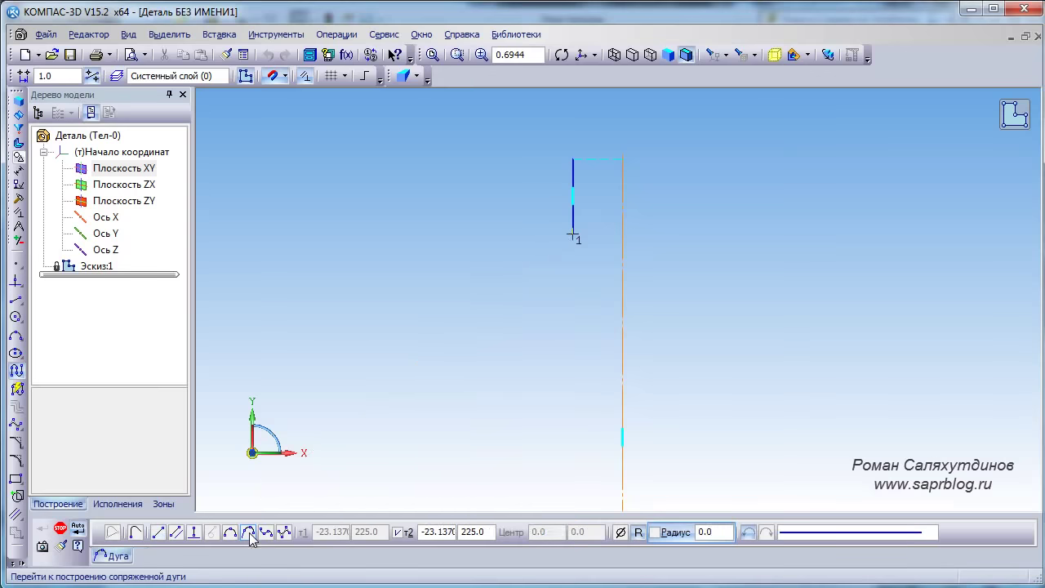
click(555, 276)
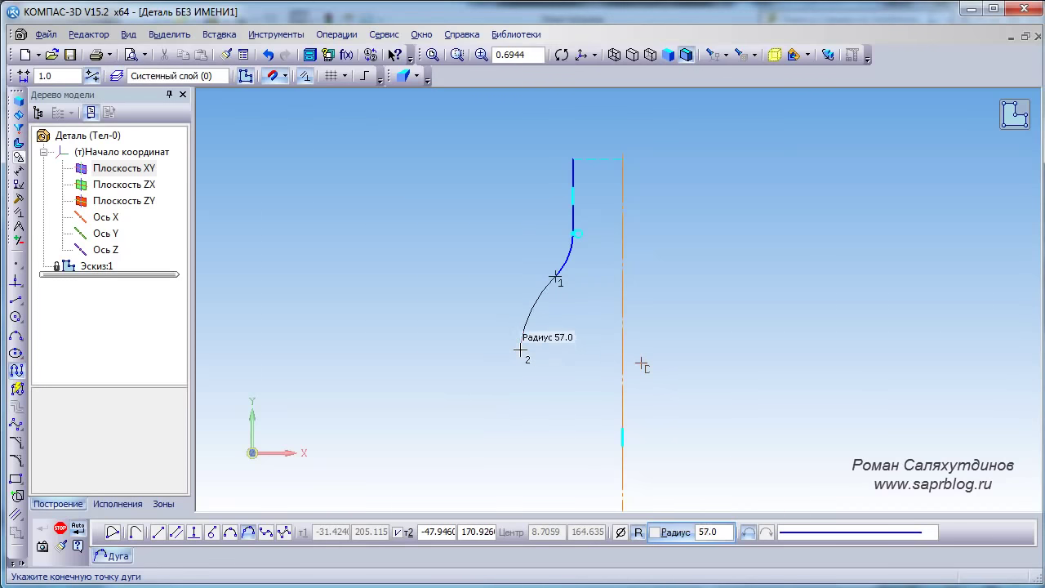
click(520, 350)
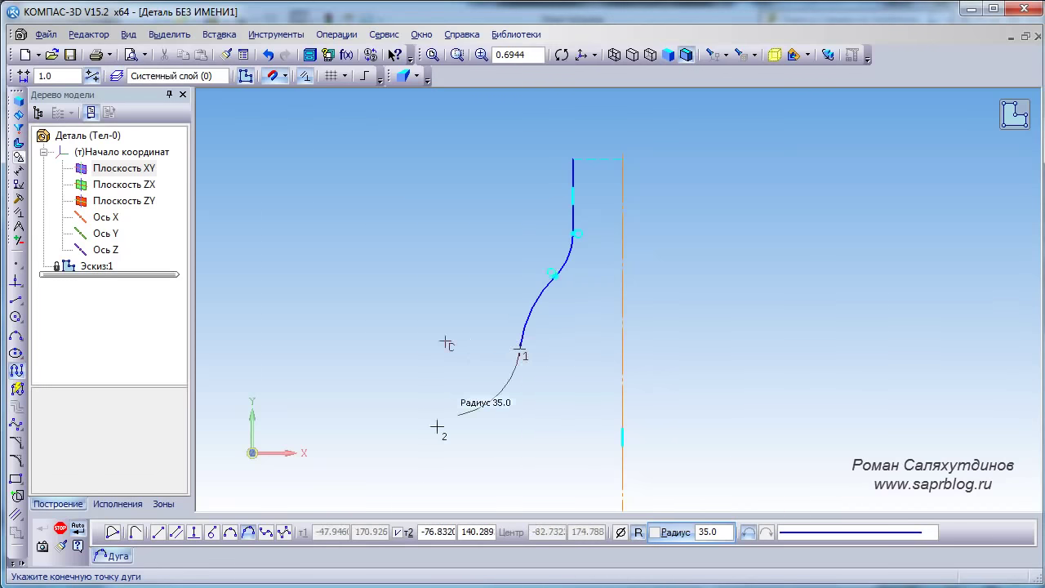
Finish the profile with a straight vertical body segment about 106 mm long, downward from the shoulder arc
click(159, 532)
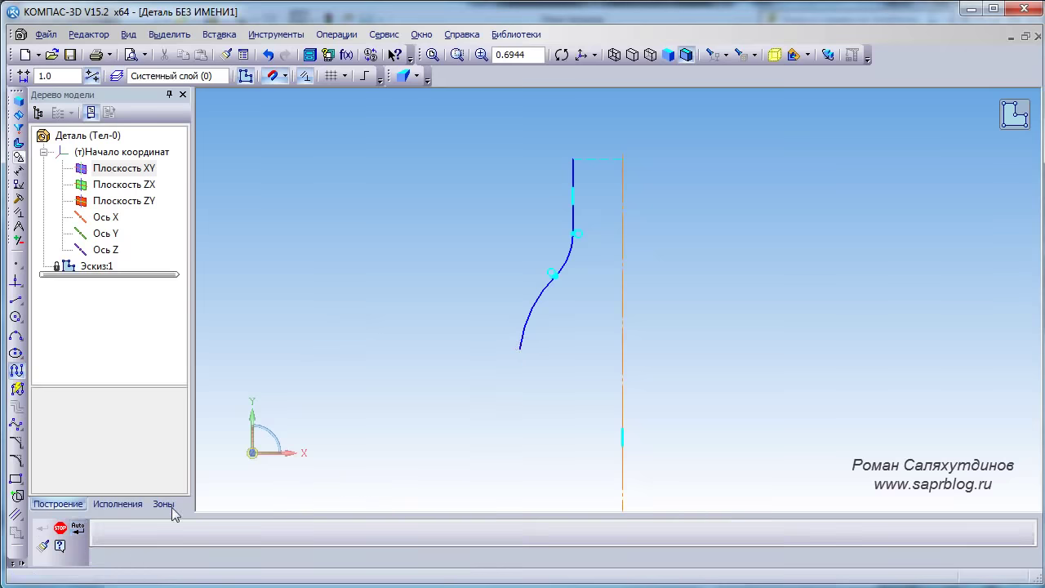
scroll(506, 387, down, 2)
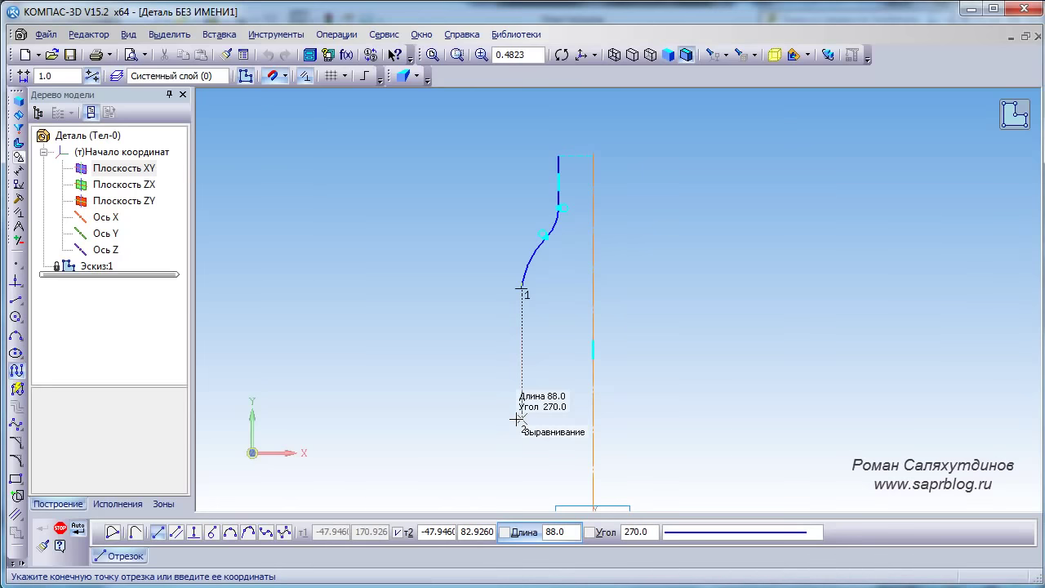
middle_drag(516, 417, 536, 350)
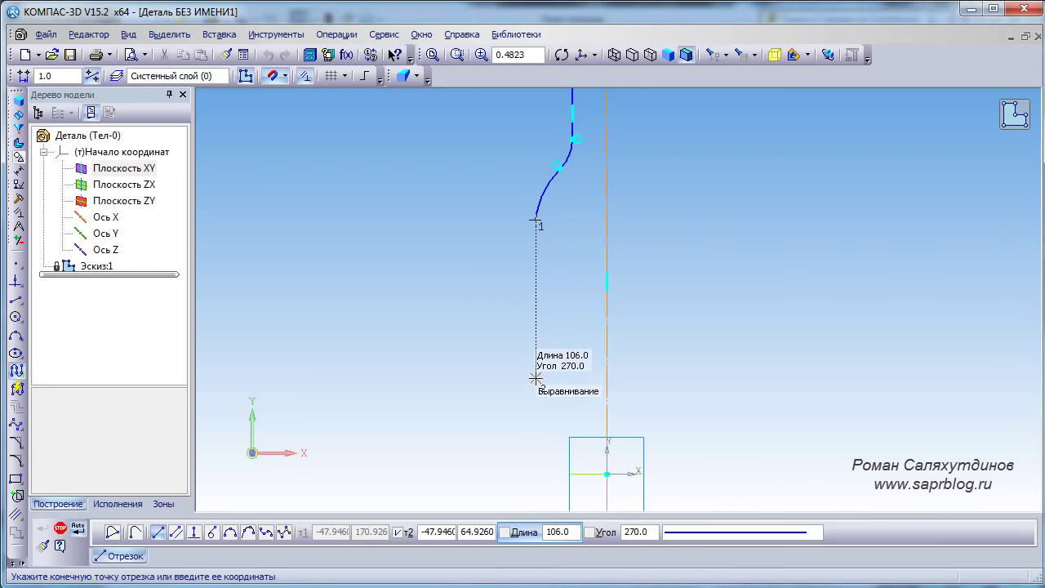
click(536, 378)
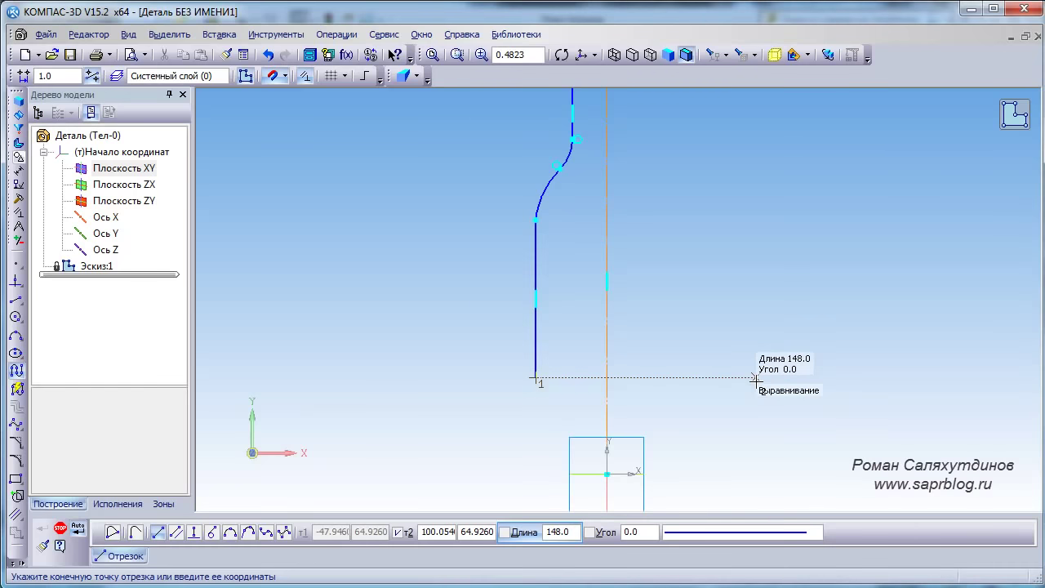
key(Escape)
scroll(763, 337, down, 1)
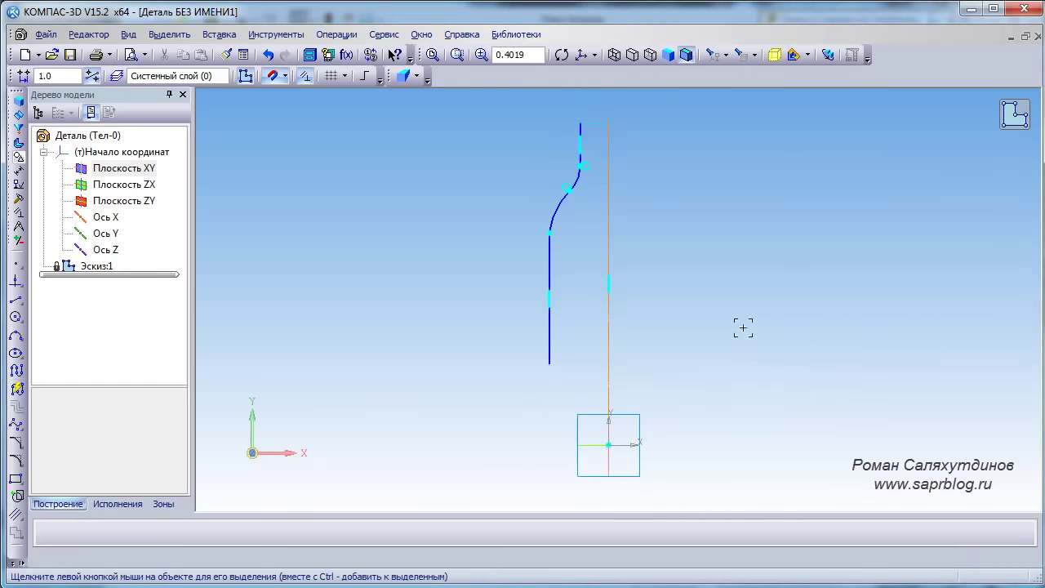
scroll(602, 206, up, 1)
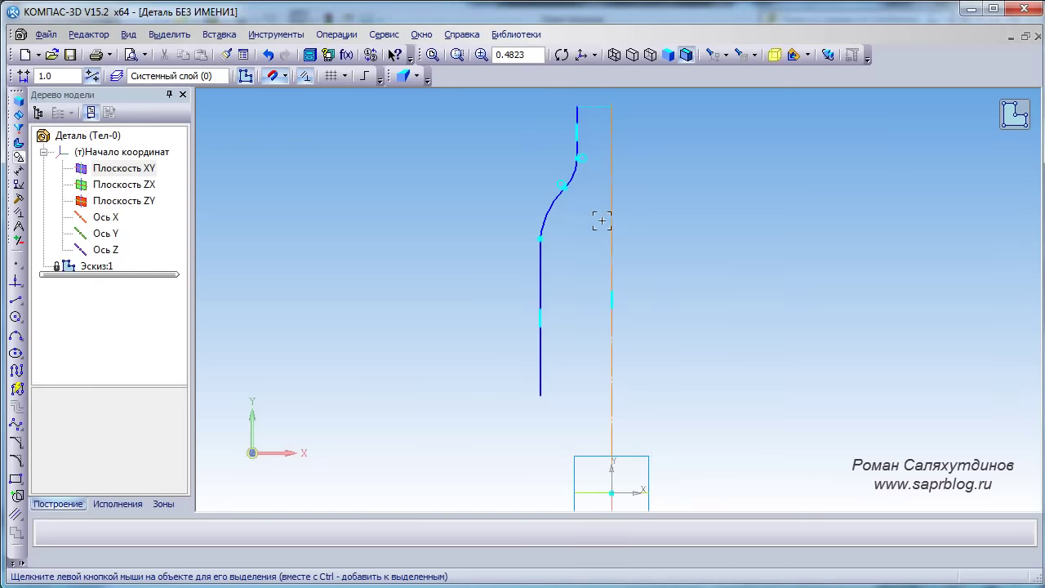
middle_drag(602, 221, 588, 280)
scroll(565, 295, up, 2)
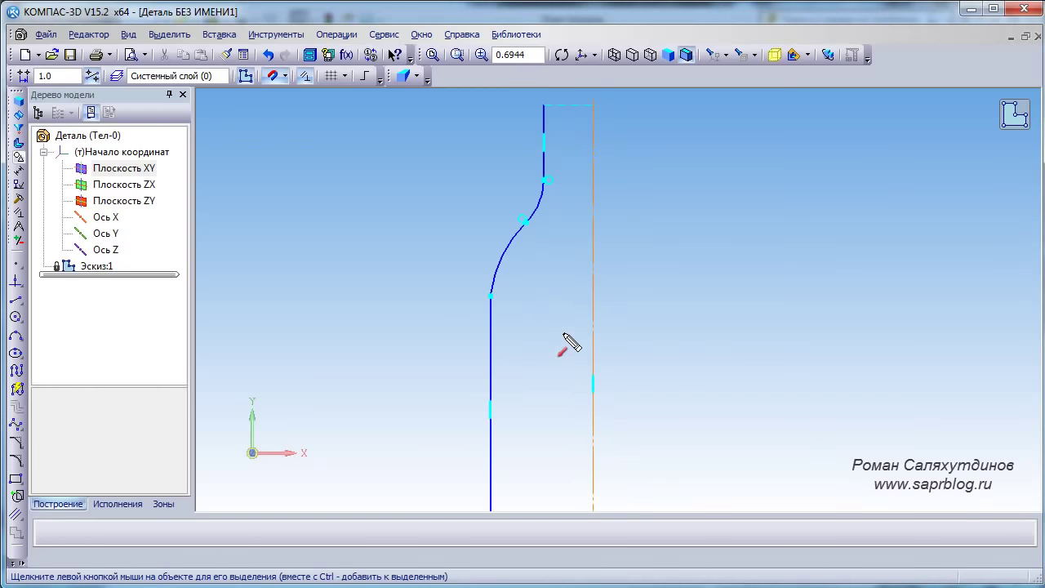
drag(573, 356, 512, 262)
drag(573, 399, 488, 325)
key(Escape)
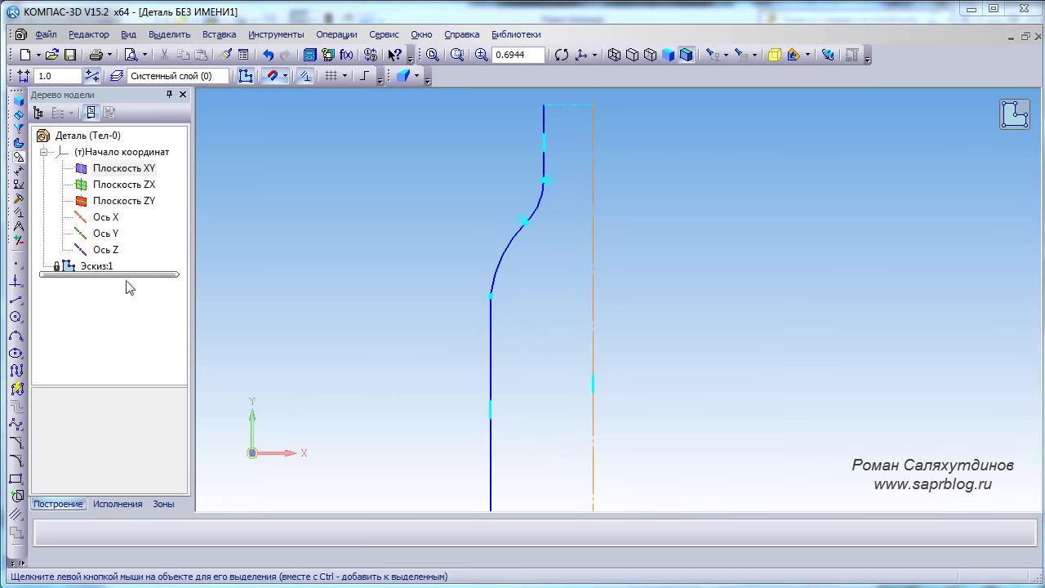
Apply a tangency constraint between the vertical body segment and the lower shoulder arc
click(18, 216)
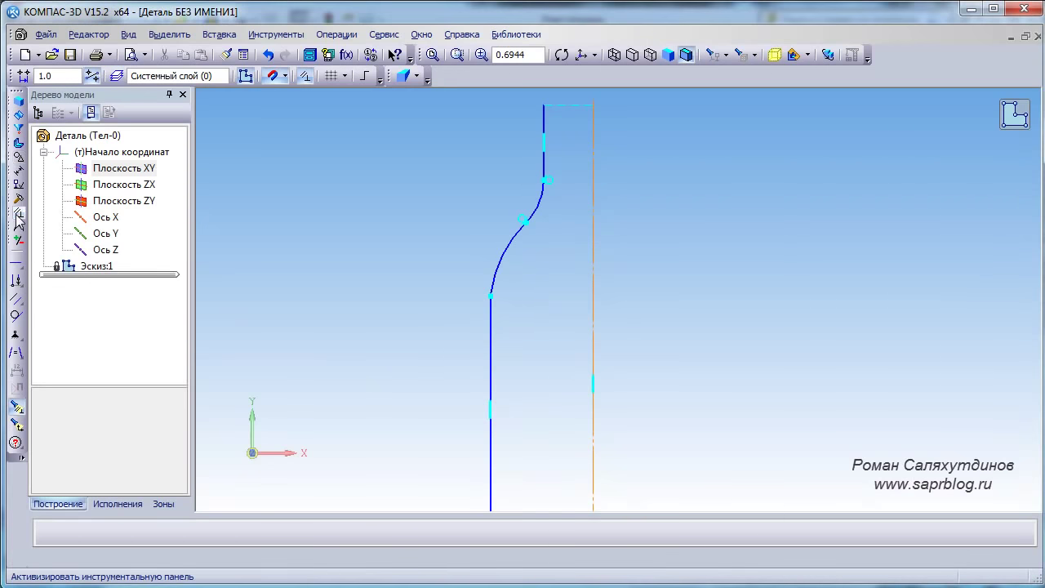
click(17, 316)
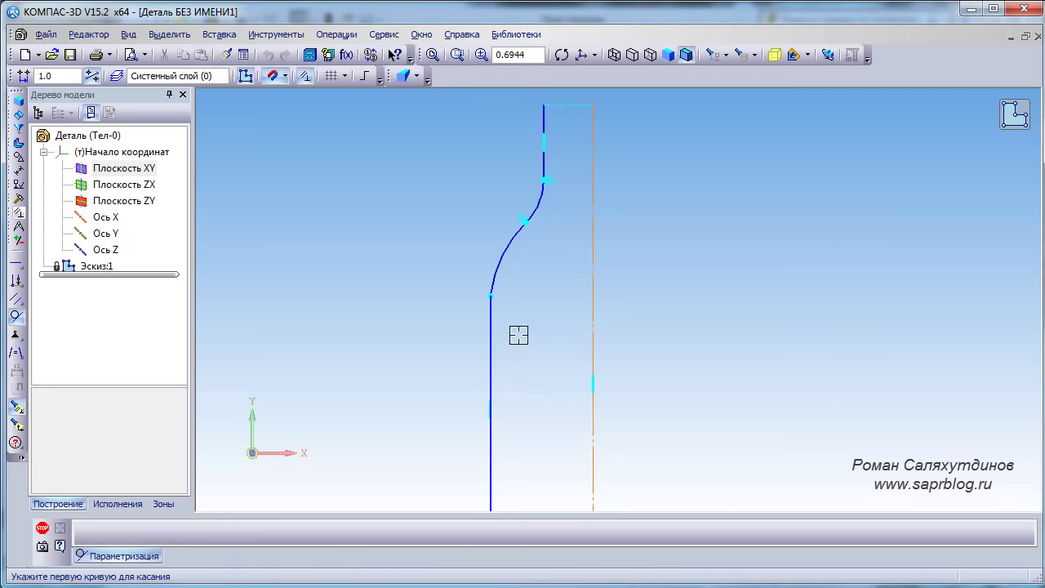
click(491, 332)
click(508, 240)
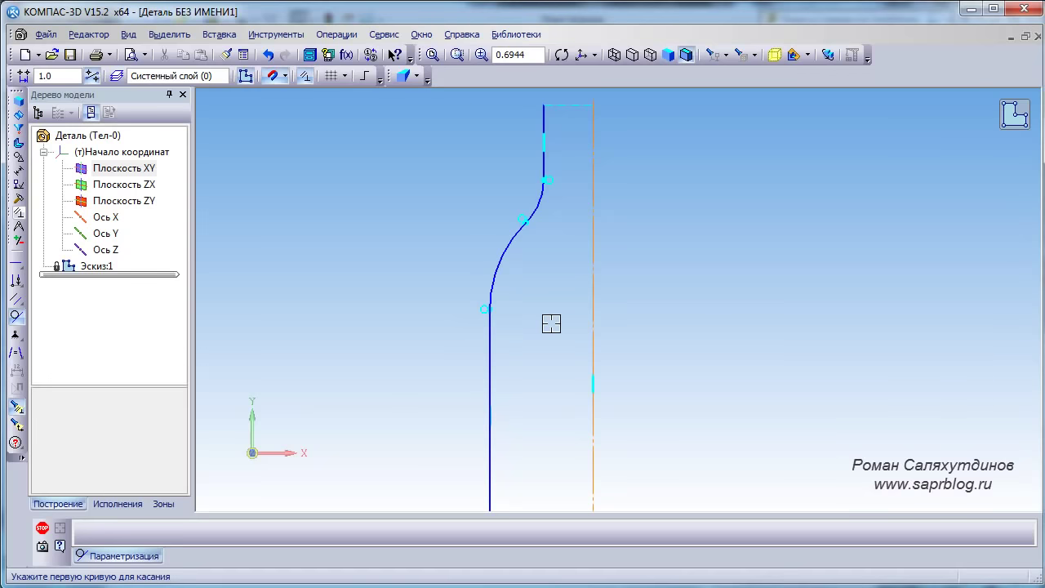
key(Escape)
With the auto dimension (Авторазмер), add a radius dimension of 35 mm to the upper arc below the neck
scroll(749, 302, down, 1)
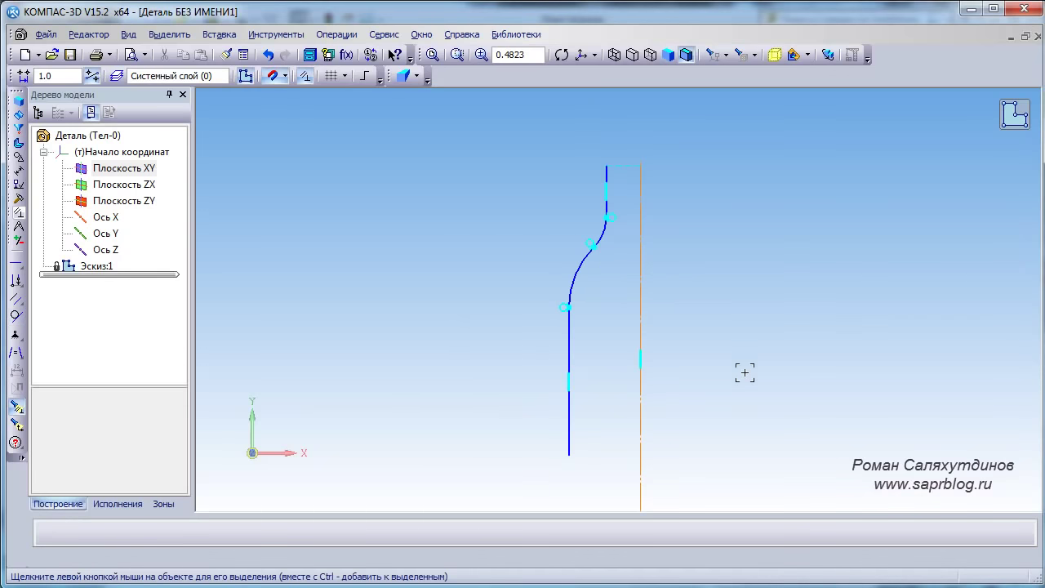
click(18, 170)
click(14, 267)
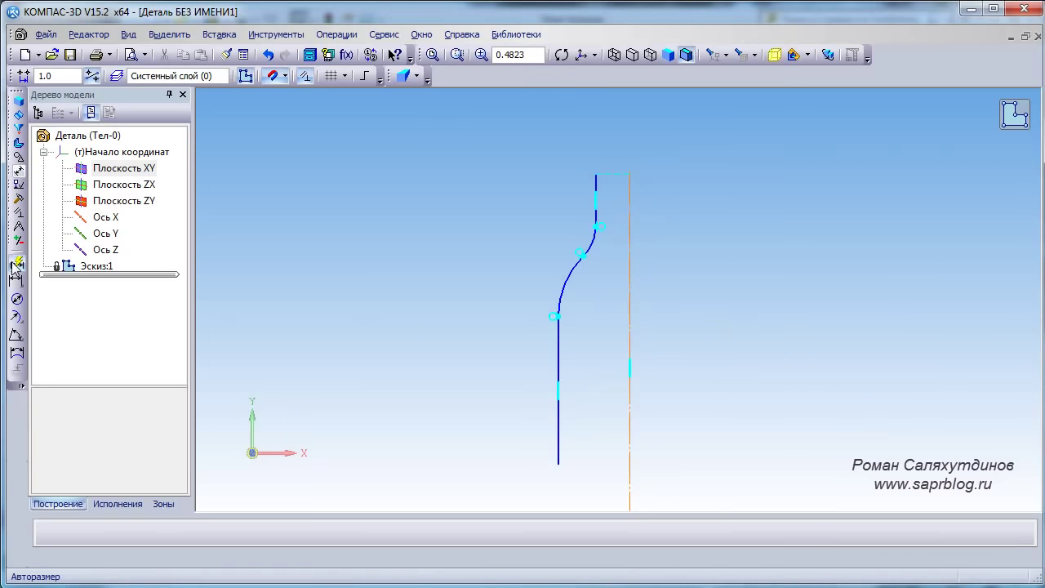
scroll(601, 243, up, 2)
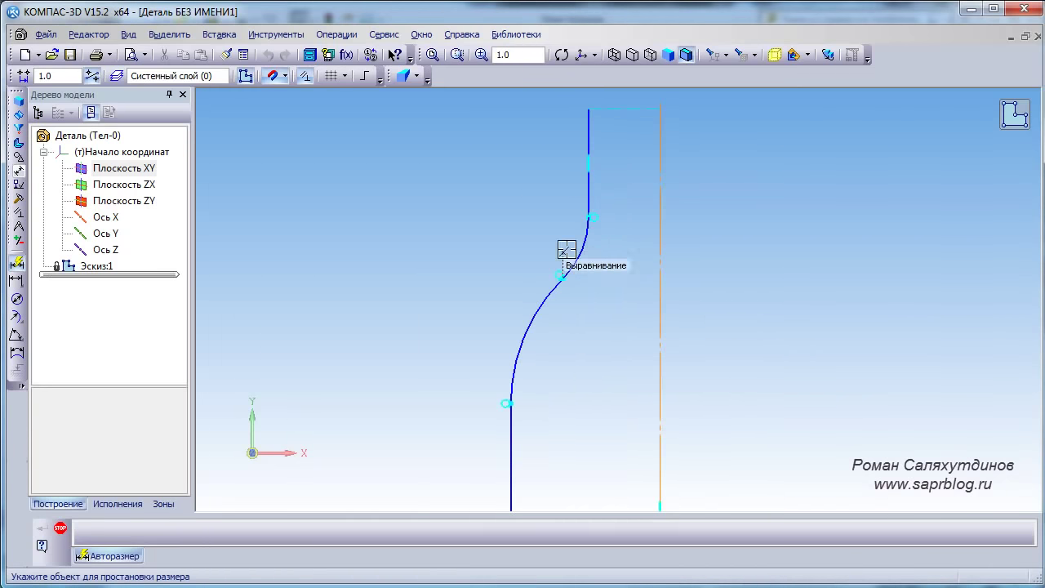
scroll(584, 236, up, 1)
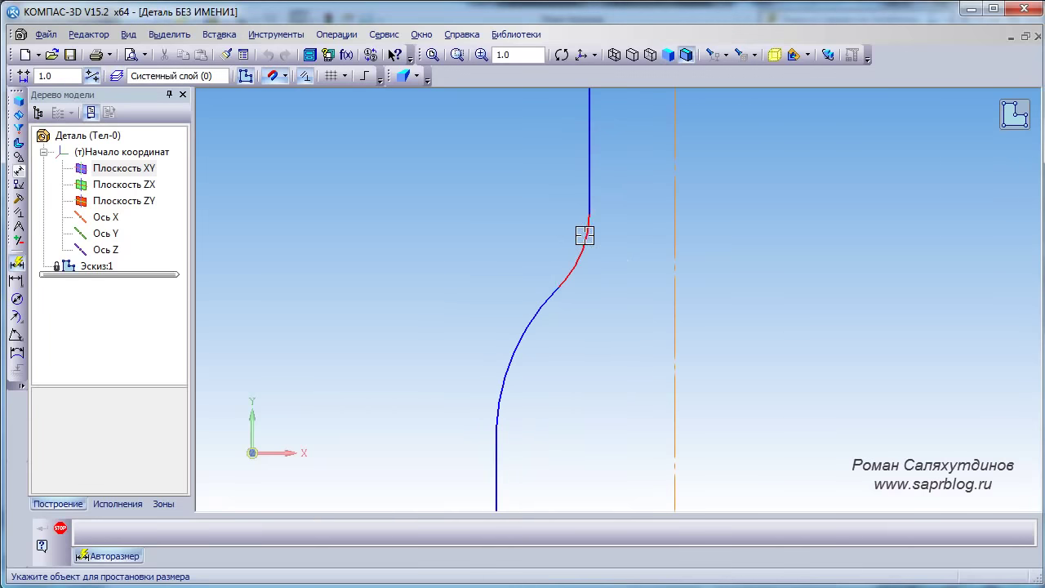
click(584, 235)
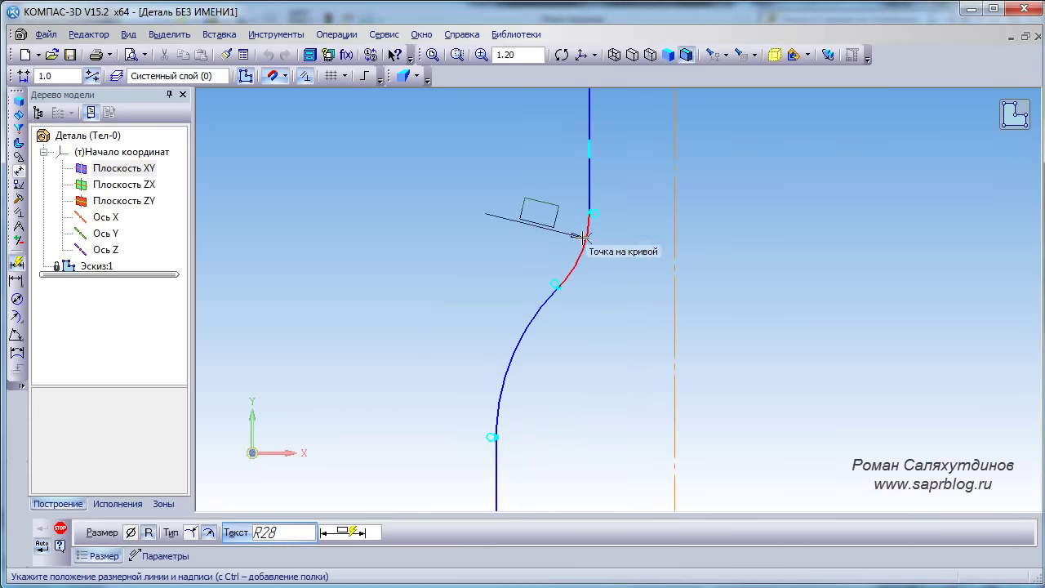
click(587, 242)
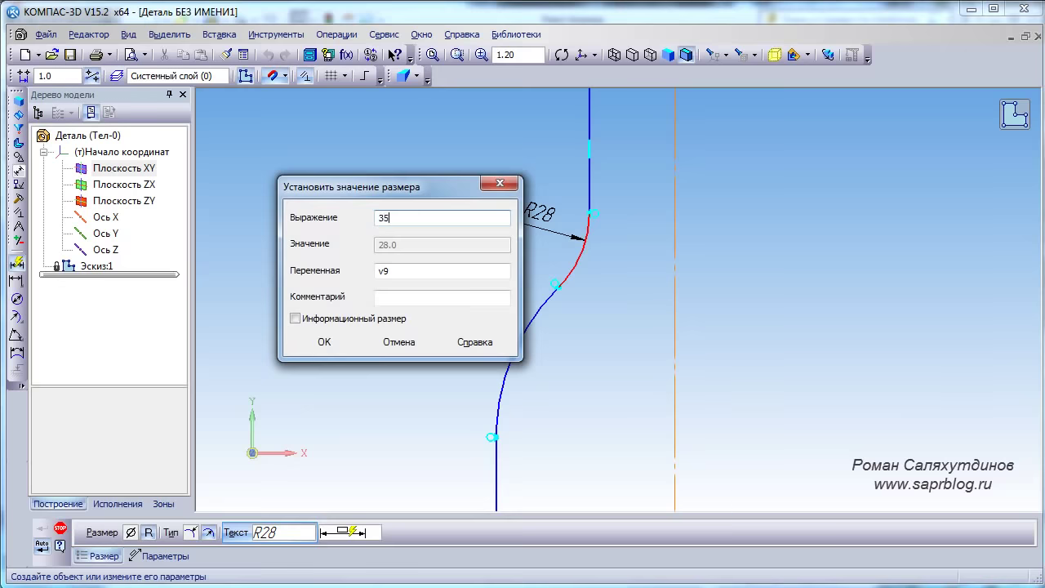
key(Return)
Add a radius dimension of 80 mm to the lower shoulder arc
click(533, 355)
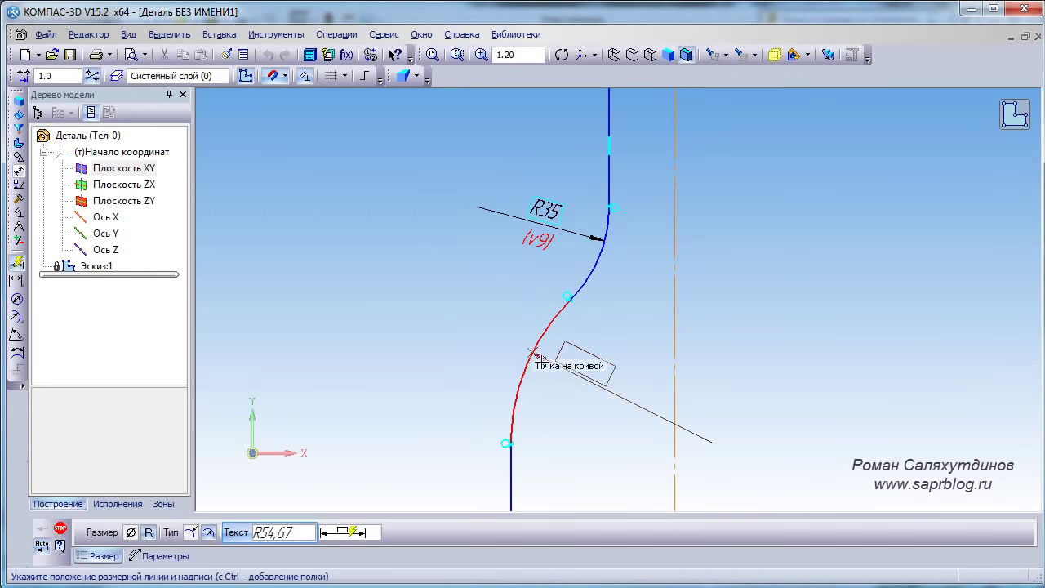
click(566, 385)
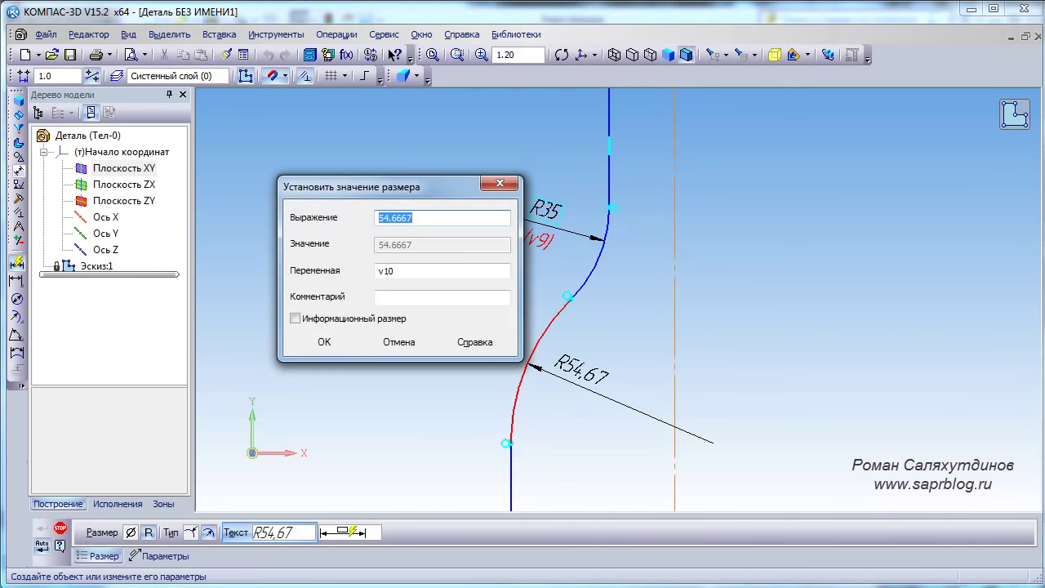
text(80)
key(Return)
Dimension the horizontal distance between the top of the axis and the top of the neck segment as 13 mm
scroll(560, 378, down, 3)
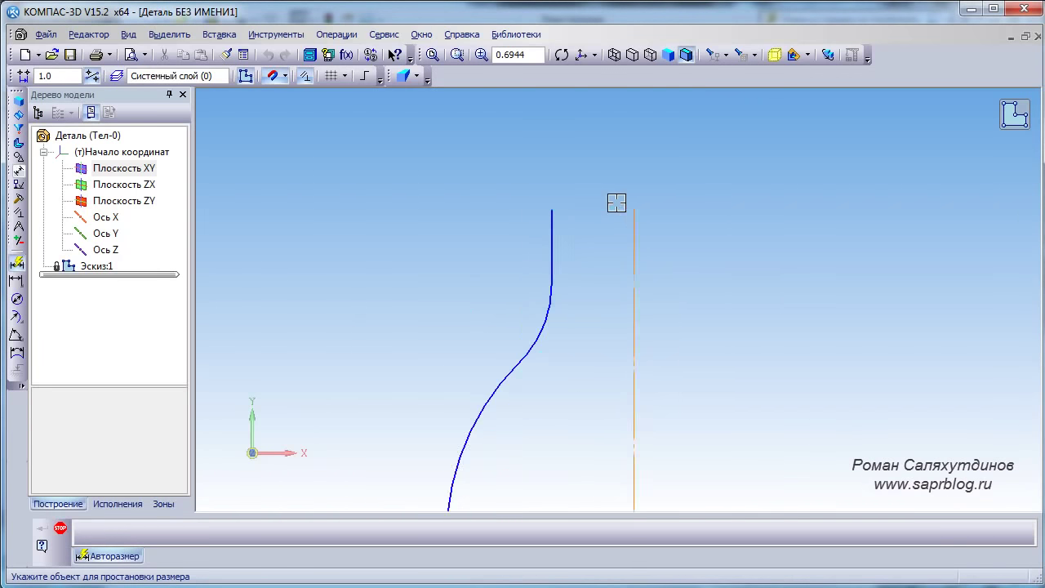
scroll(624, 197, up, 4)
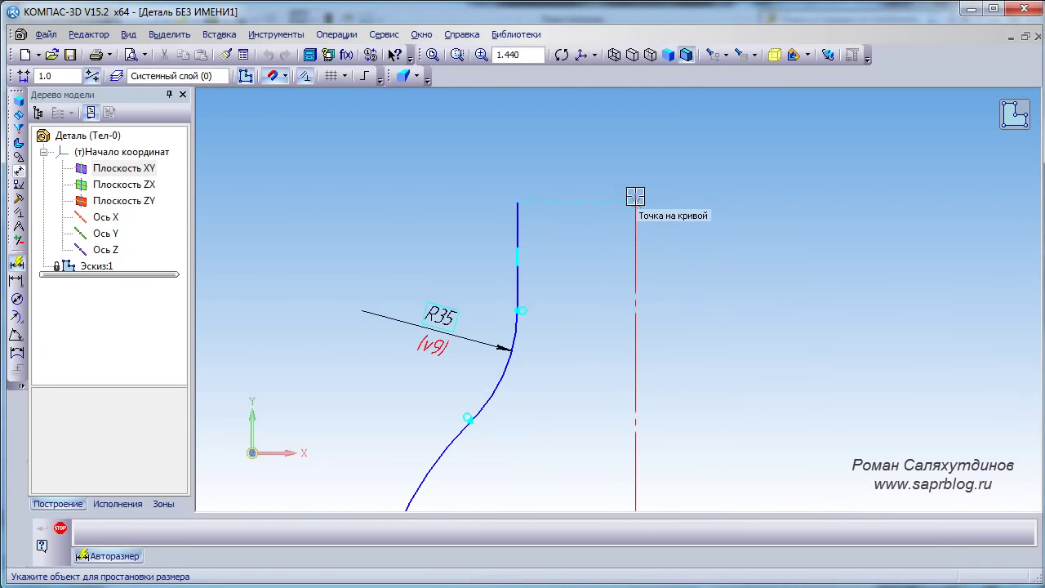
click(635, 197)
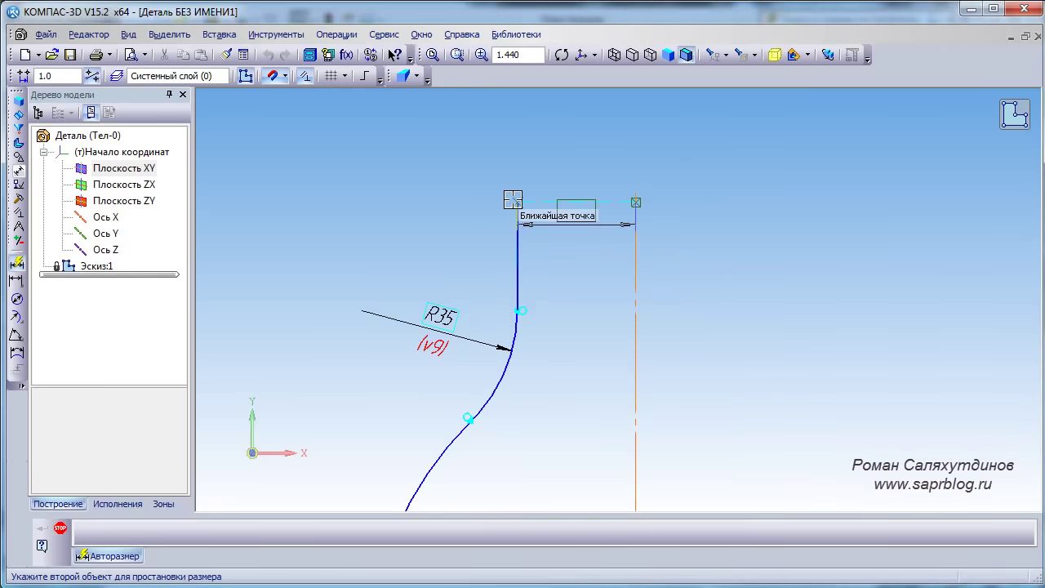
click(513, 200)
click(569, 167)
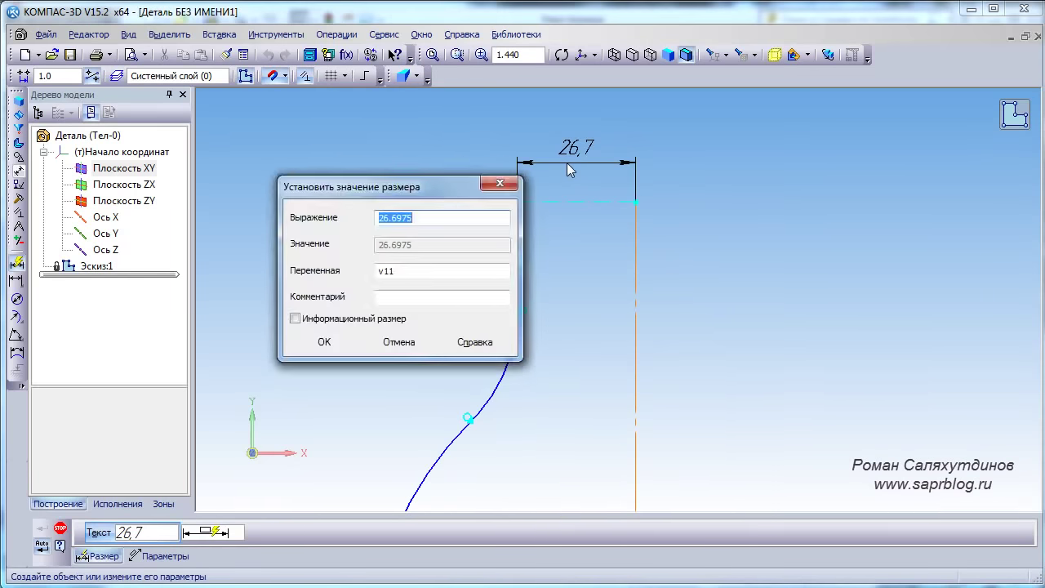
text(13)
key(Return)
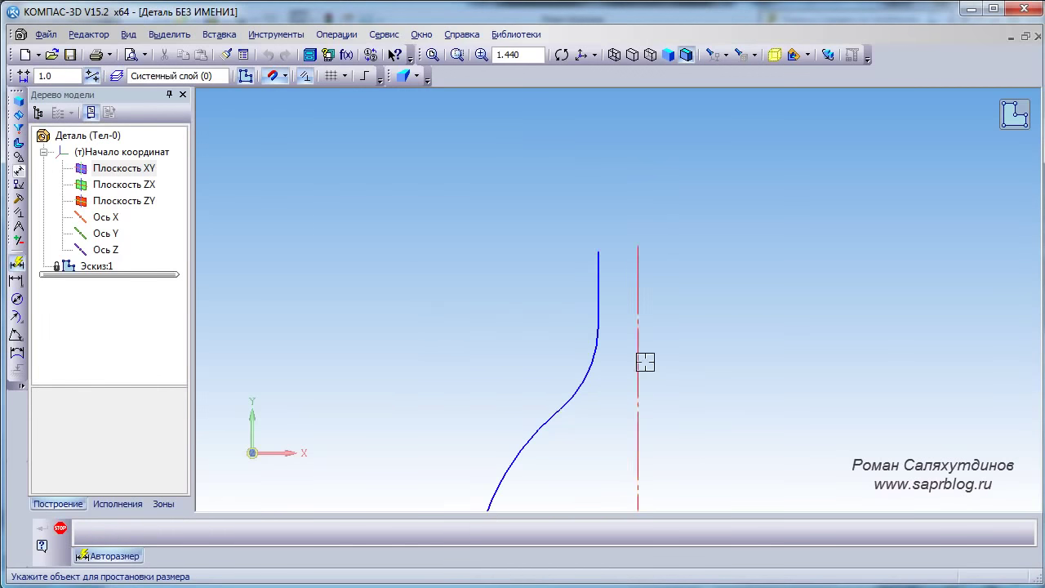
Dimension the vertical distance from the origin to the lower end of the body segment as 35 mm
middle_drag(699, 397, 699, 261)
scroll(702, 285, down, 3)
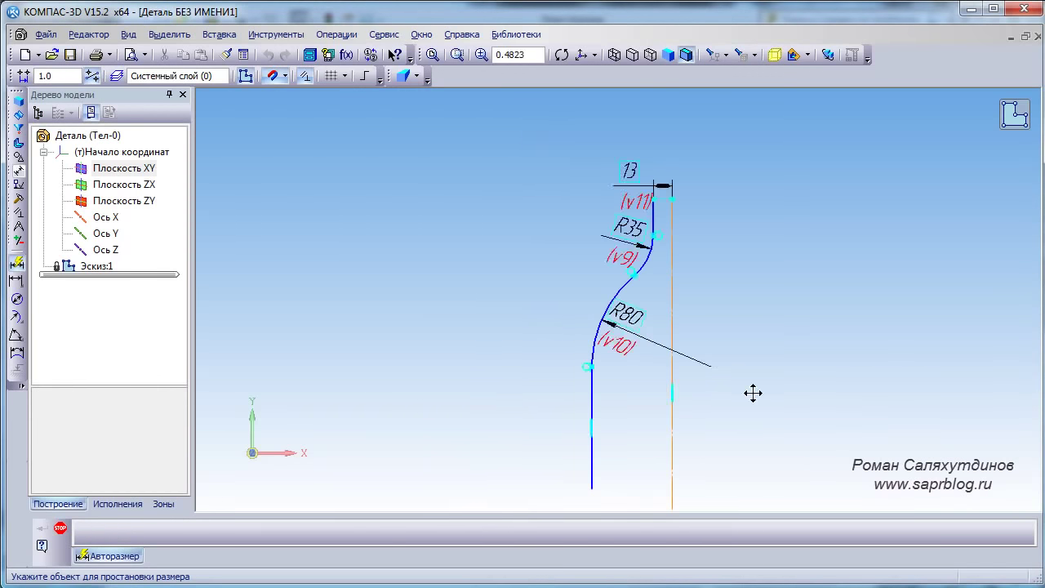
middle_drag(753, 393, 655, 262)
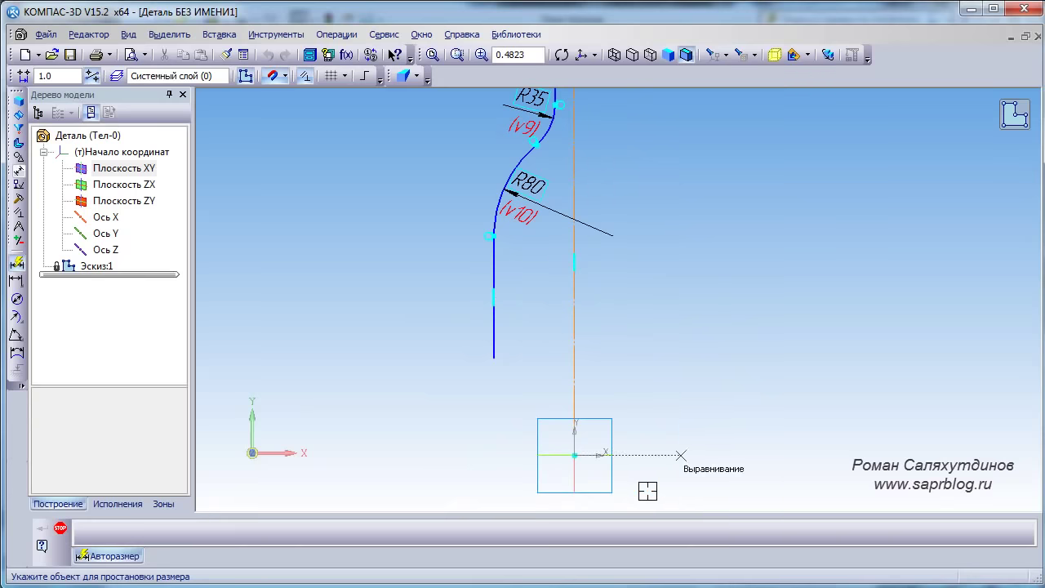
click(493, 356)
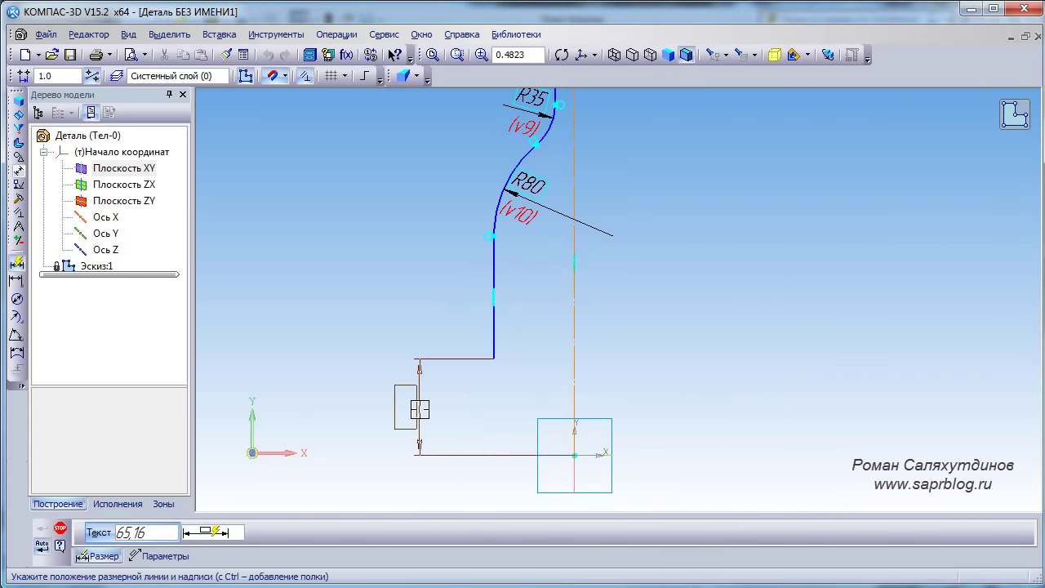
click(421, 412)
text(35)
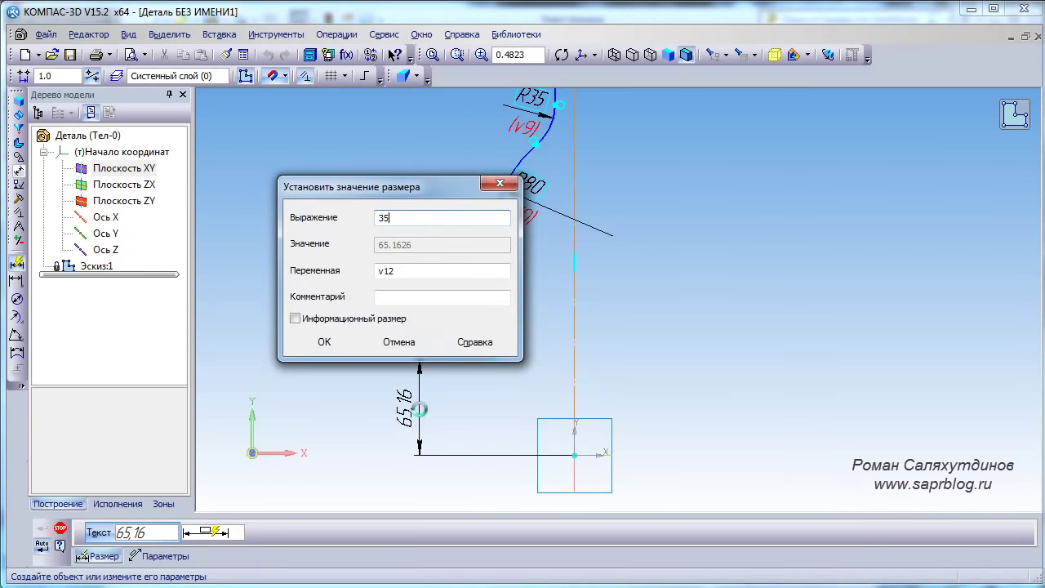
key(Return)
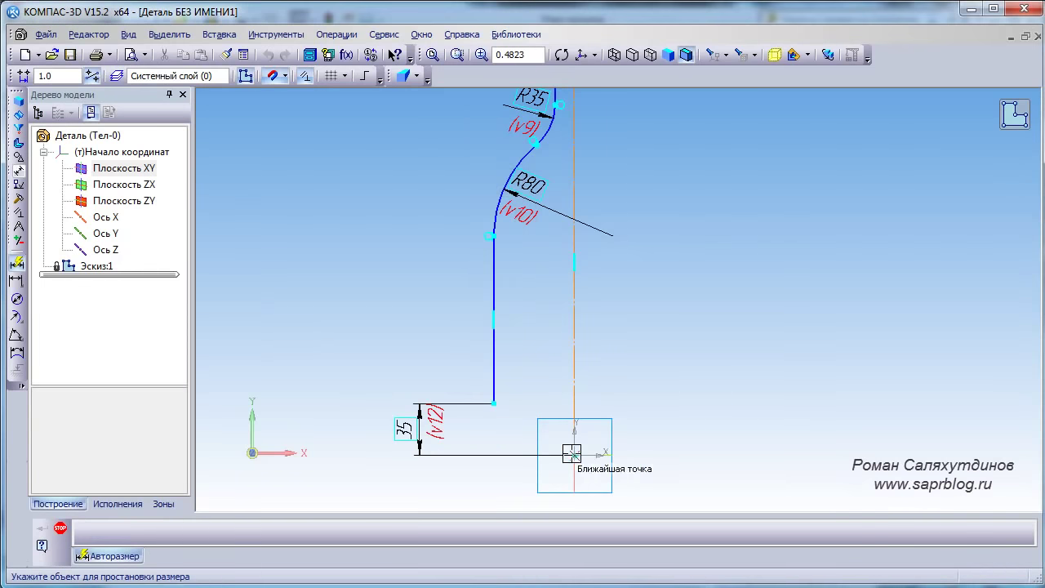
Dimension the horizontal distance from the origin to the lower end of the body segment as 43,5 mm
click(574, 454)
click(495, 402)
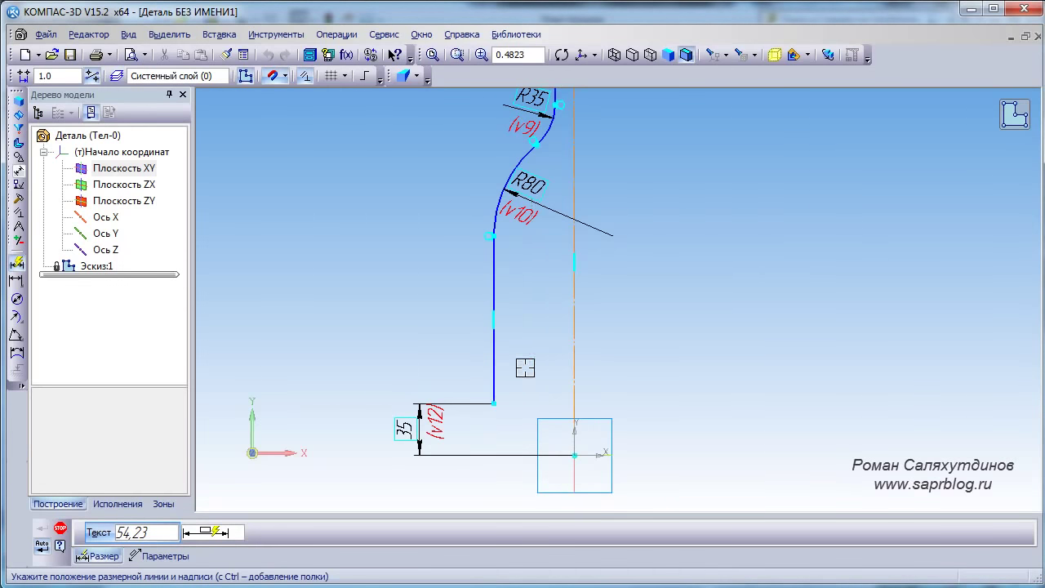
click(537, 389)
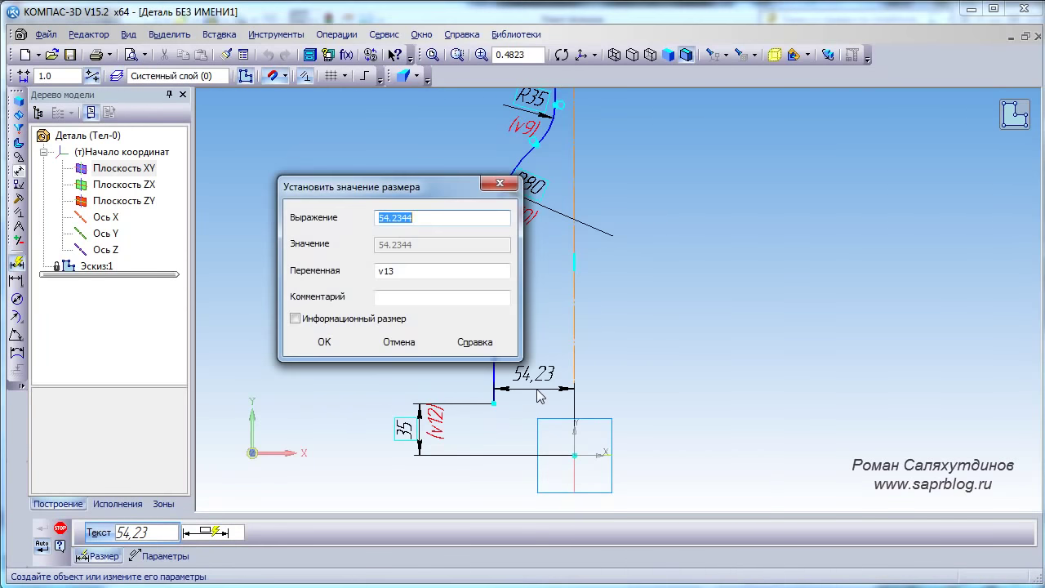
text(43,5)
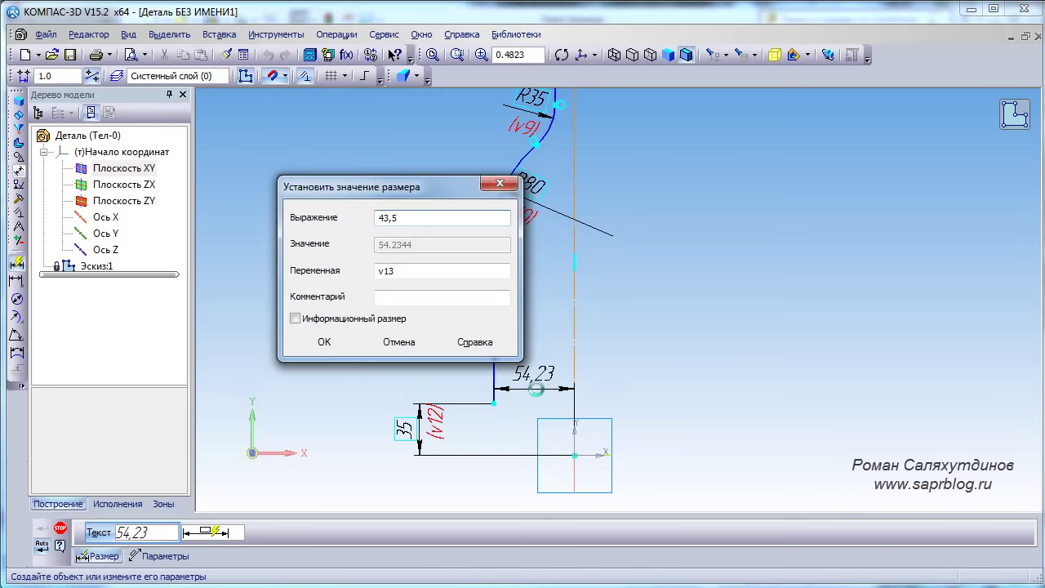
key(Return)
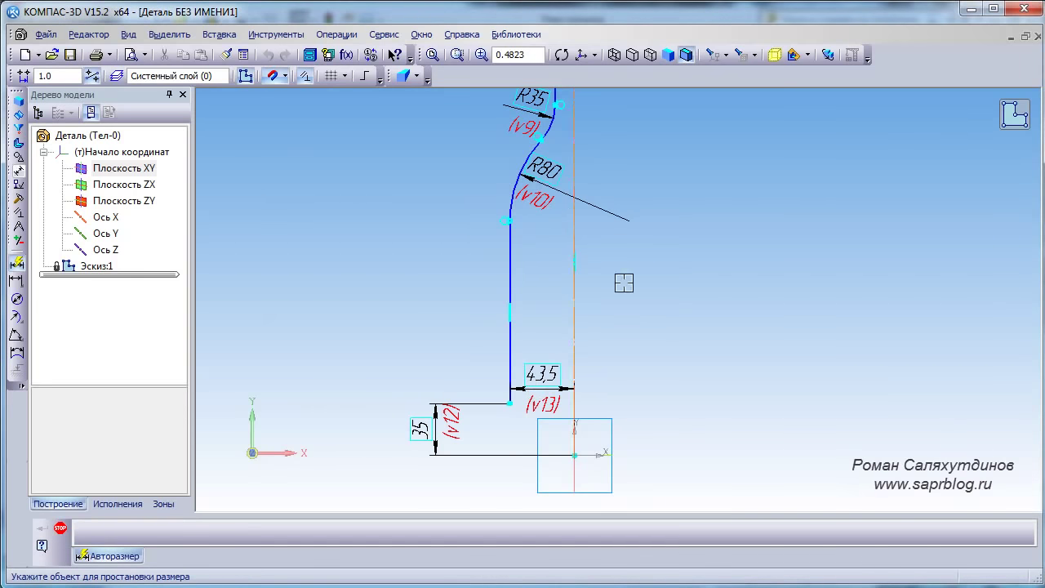
Dimension the overall profile height from the origin to the top of the neck as 263 mm
scroll(620, 250, down, 1)
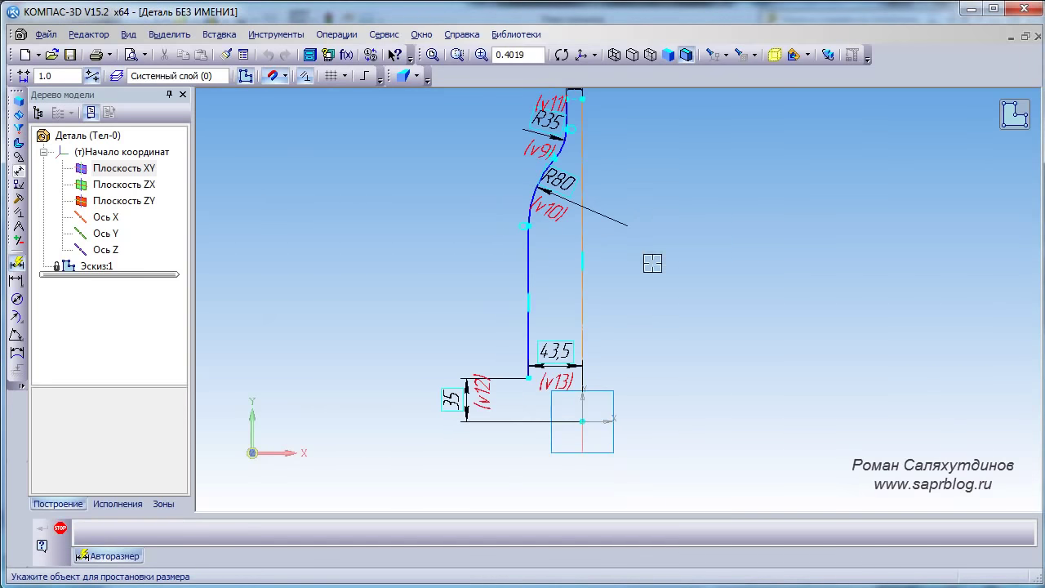
scroll(647, 258, up, 1)
click(569, 454)
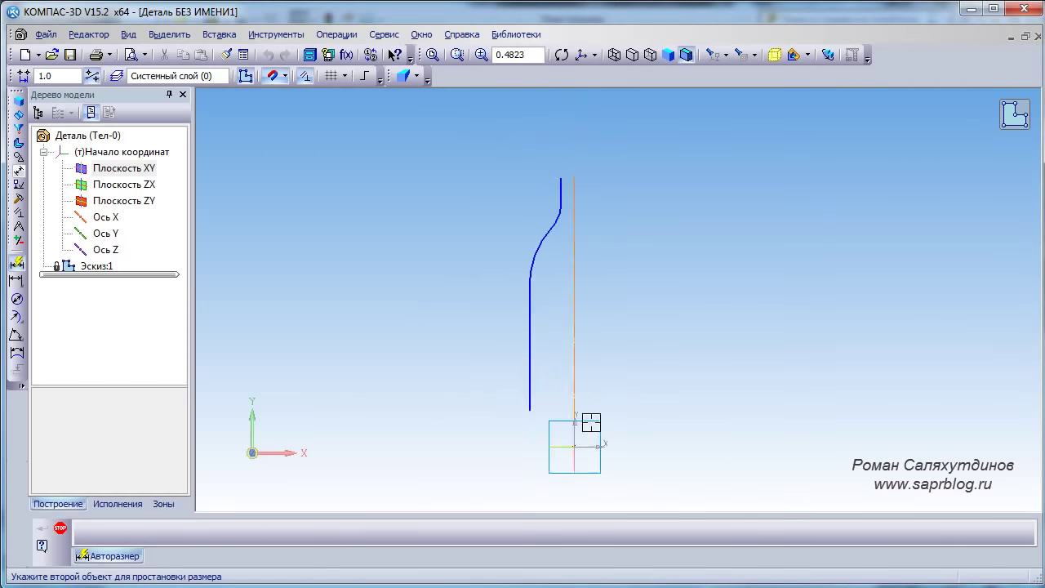
scroll(655, 352, up, 3)
scroll(604, 282, up, 2)
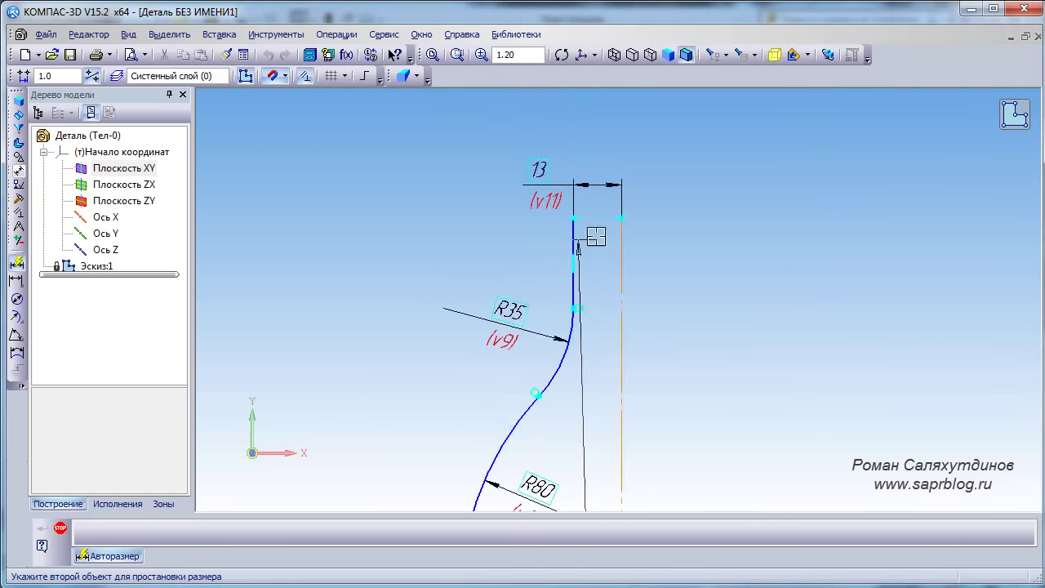
click(579, 240)
scroll(526, 245, down, 2)
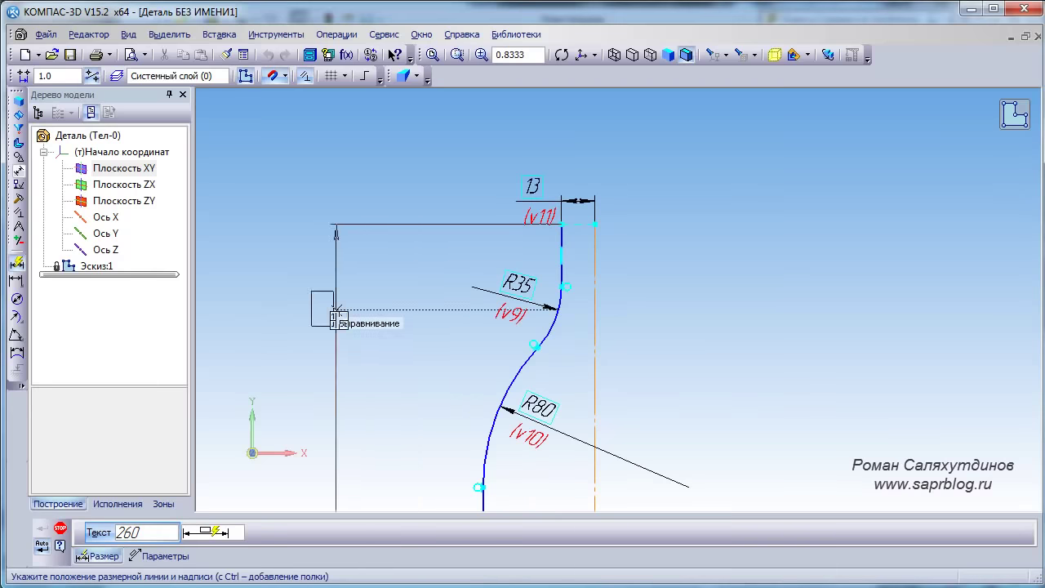
click(397, 348)
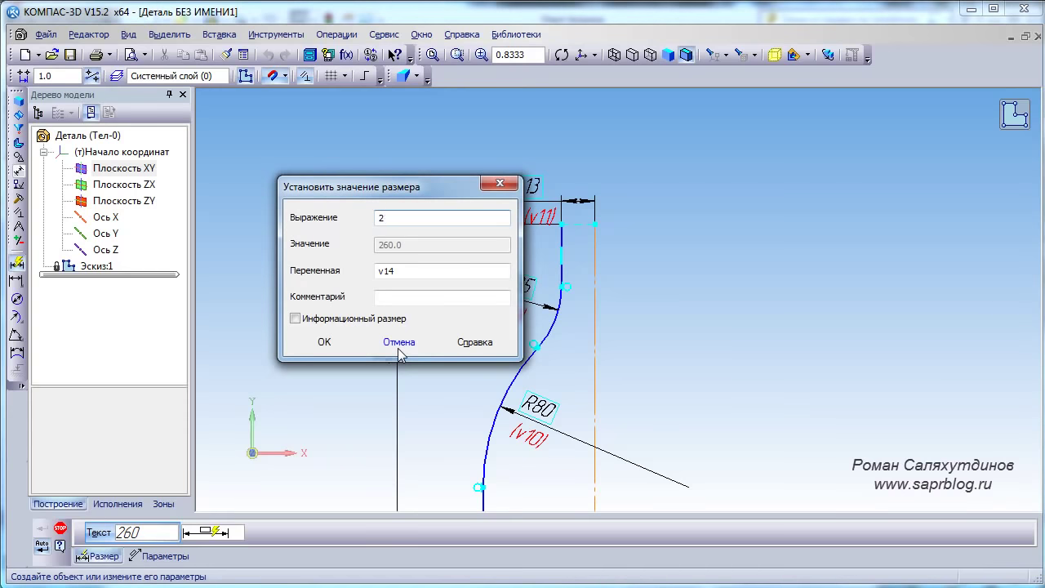
key(Return)
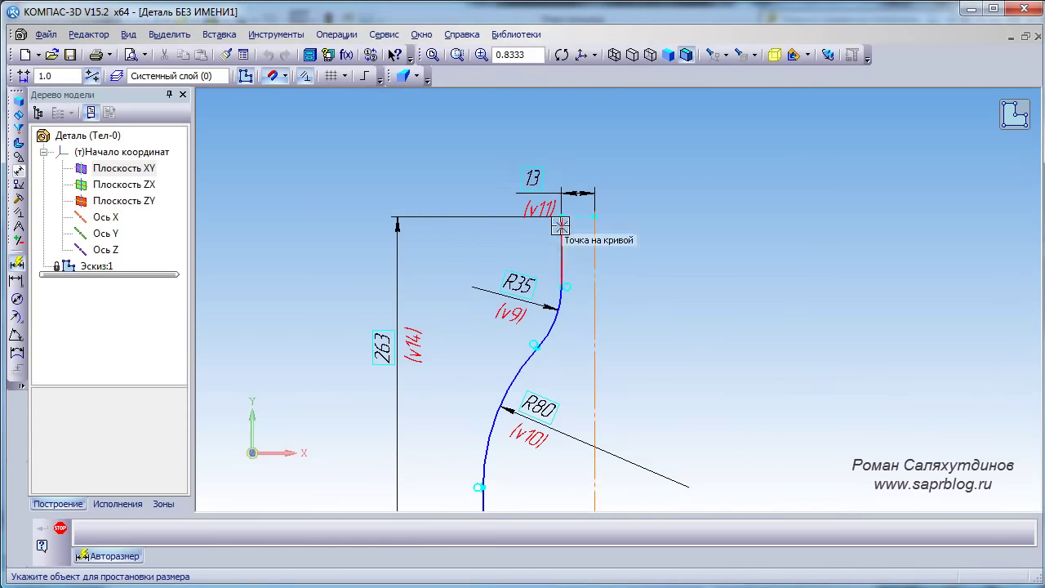
Dimension the vertical distance from the top of the neck to the upper end of the body segment as 107 mm
click(562, 224)
middle_drag(555, 400, 596, 348)
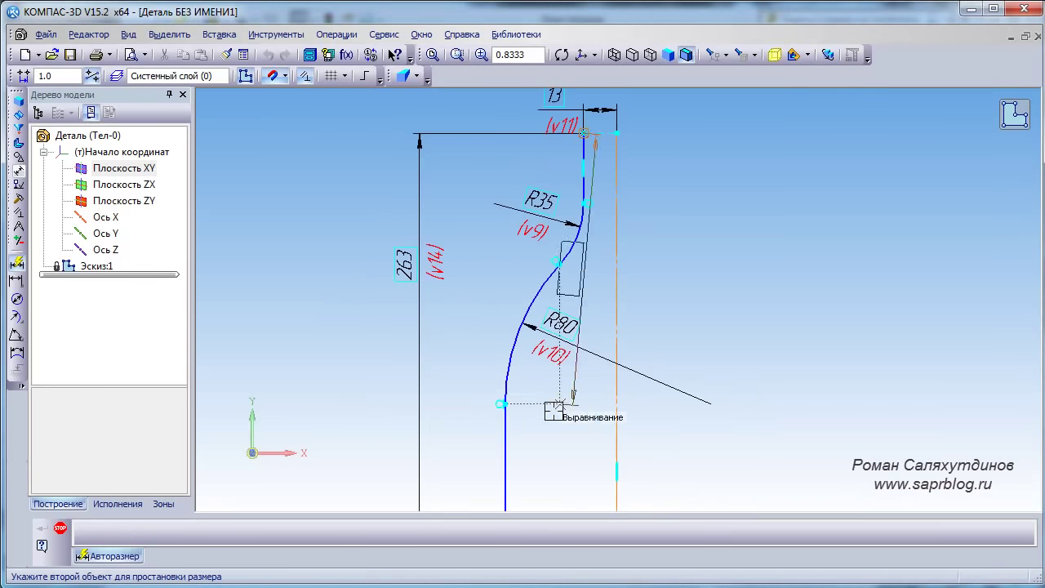
click(500, 403)
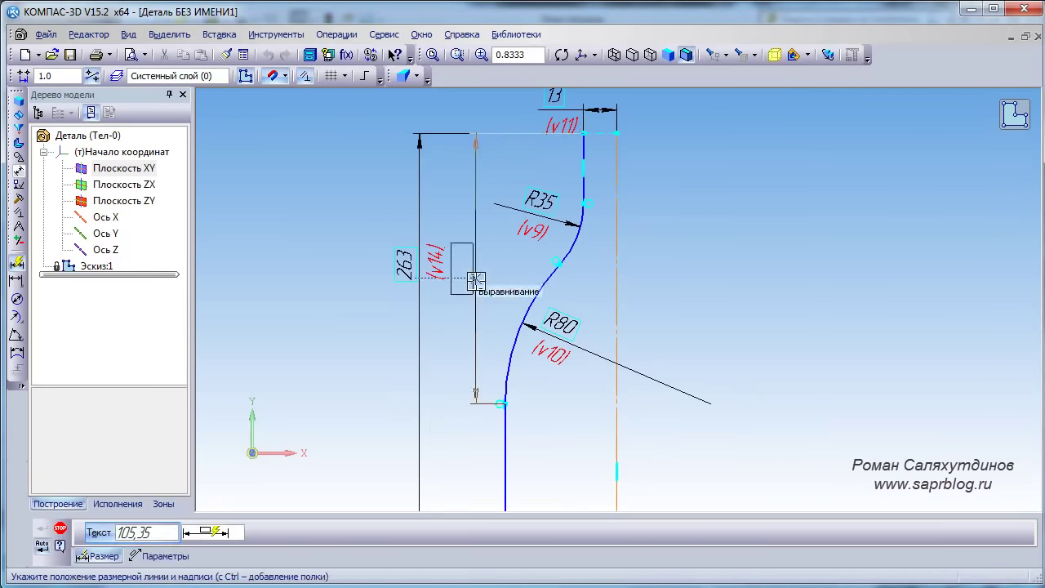
click(476, 280)
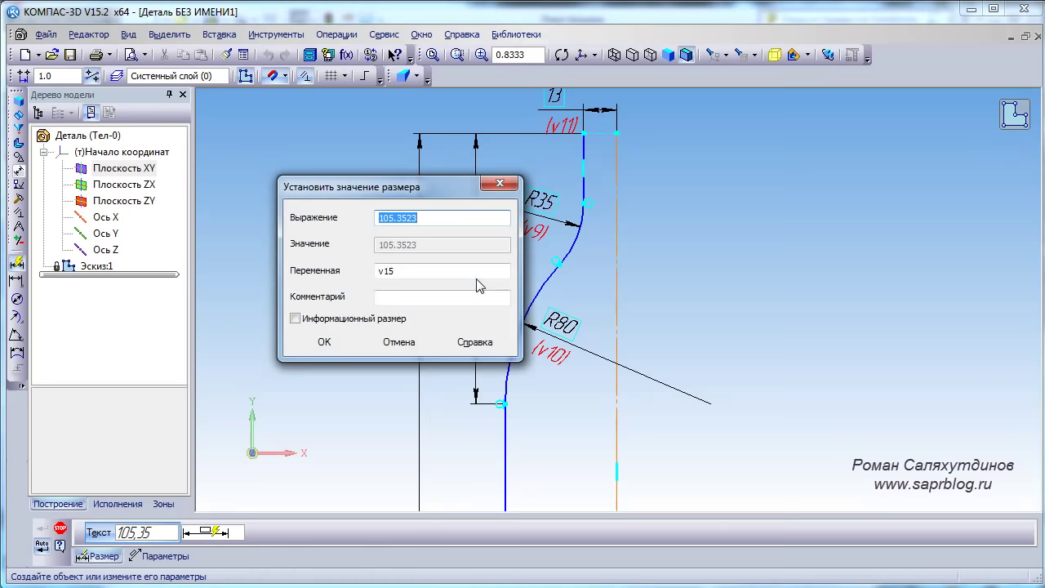
text(107)
key(Return)
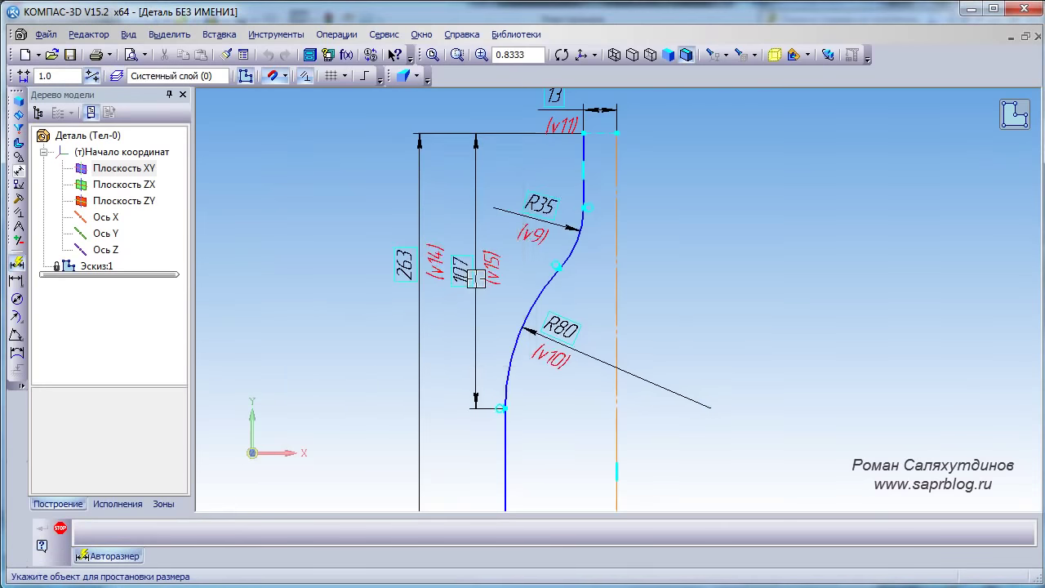
Revolve the bottle profile 360° about the sketch axis into a surface of revolution with open ends
scroll(693, 282, down, 1)
scroll(747, 340, down, 2)
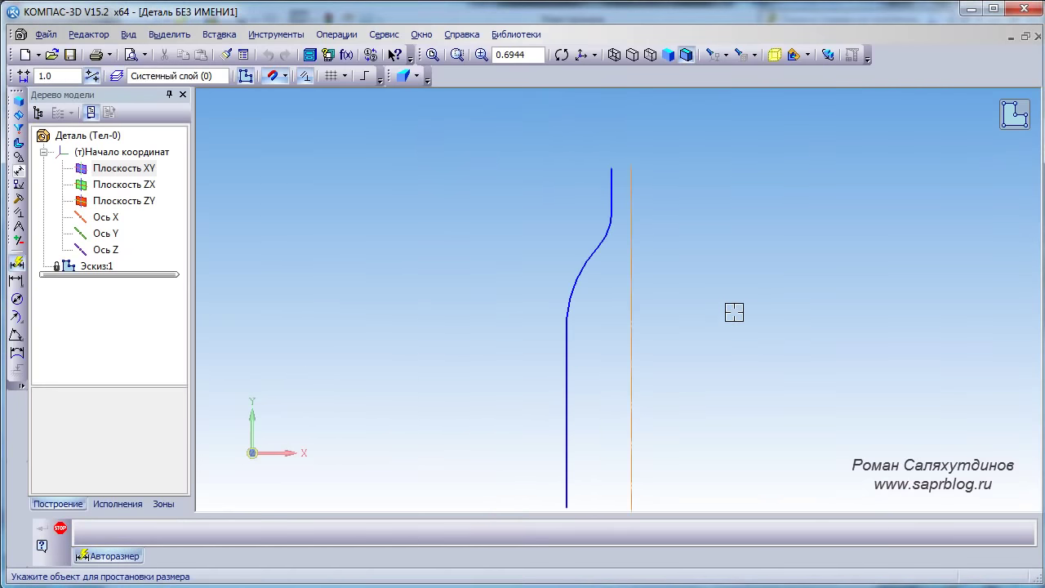
middle_drag(765, 368, 730, 329)
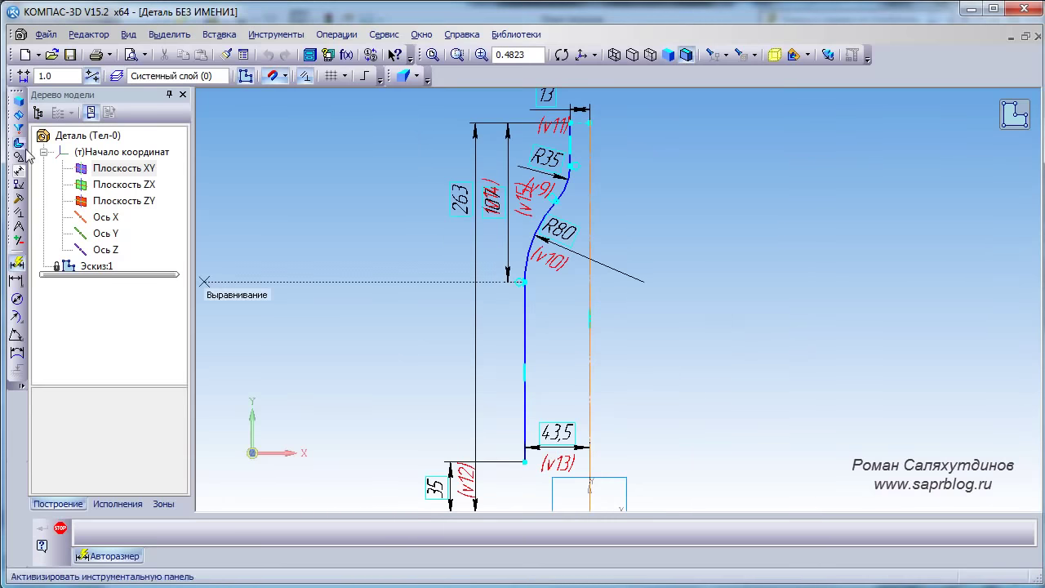
click(18, 114)
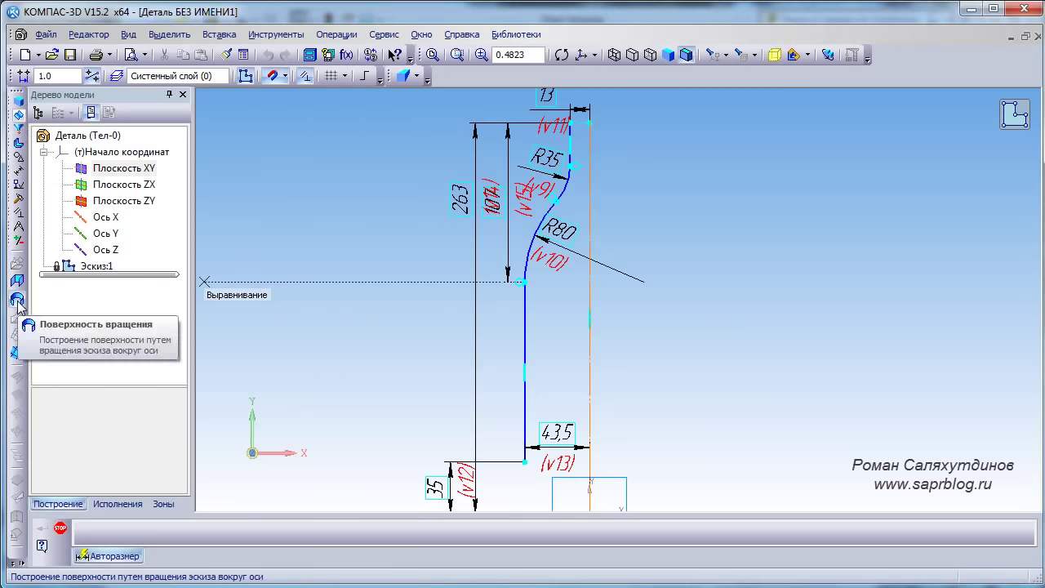
click(18, 302)
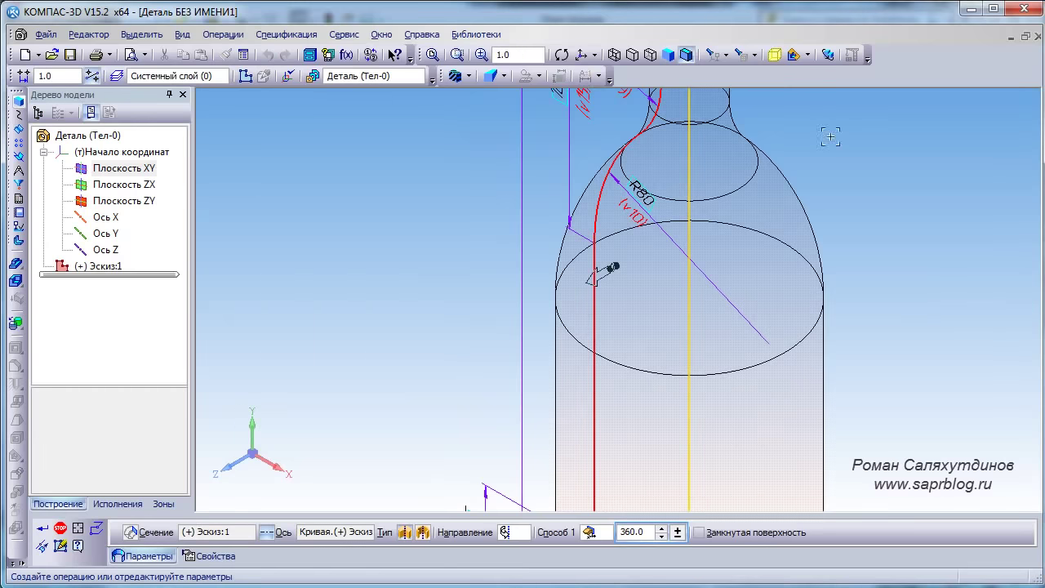
scroll(658, 231, down, 3)
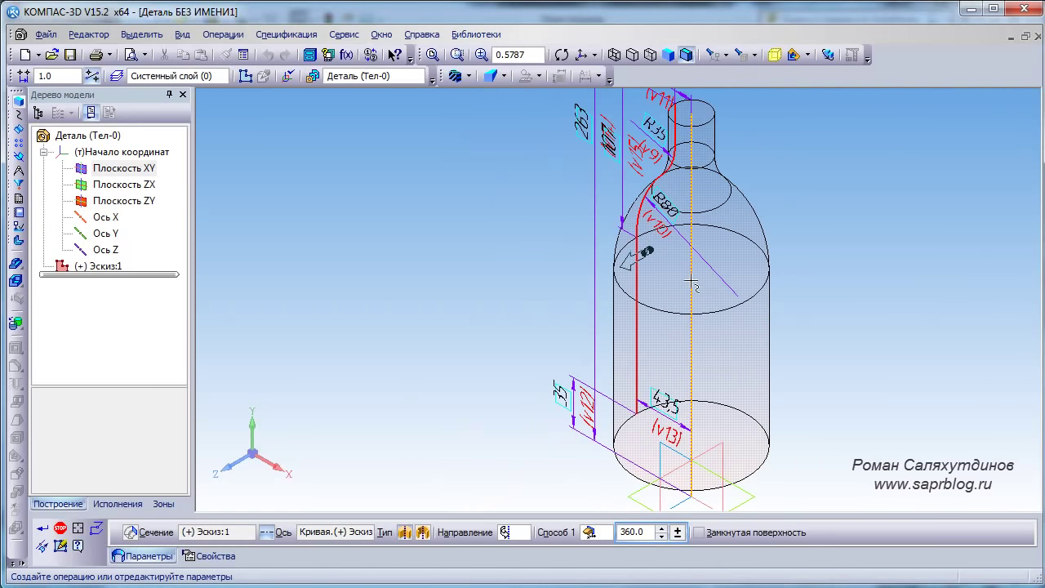
click(424, 534)
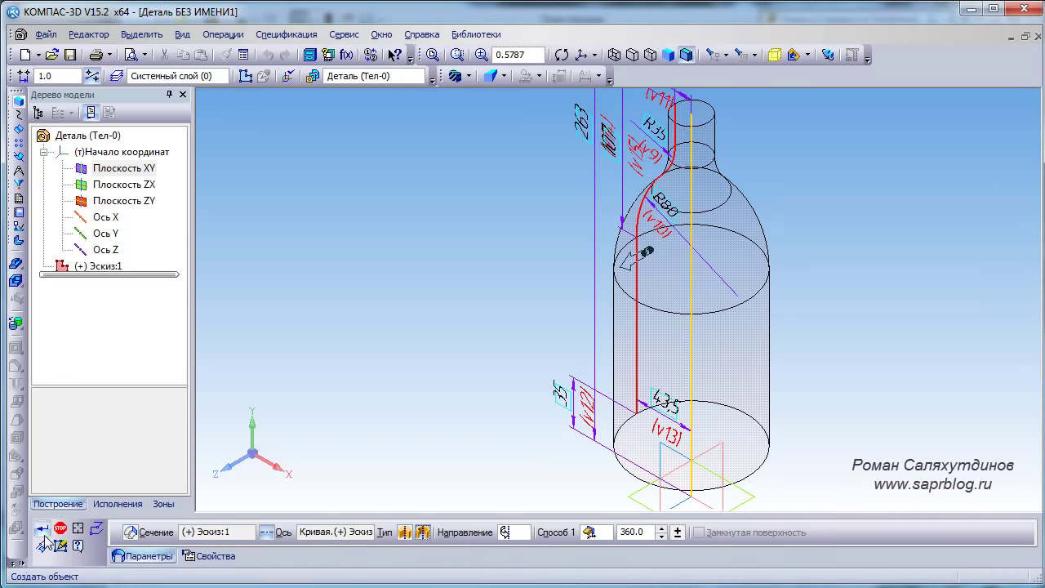
click(45, 539)
Examine the revolved surface's open neck and bottom edges and the location of the ZX plane beneath it
middle_drag(836, 296, 854, 369)
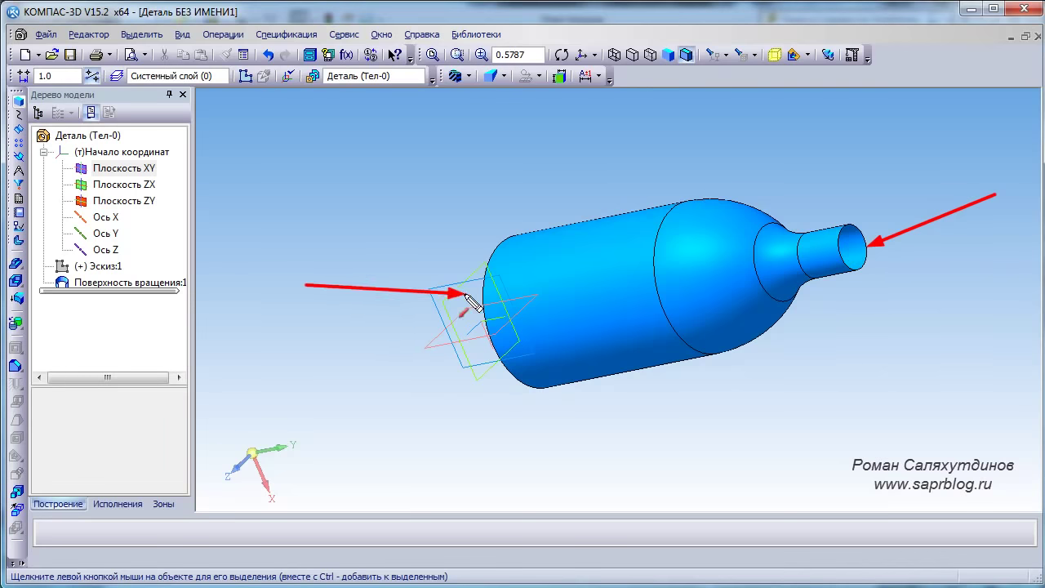
mouse_move(637, 354)
middle_down()
mouse_move(773, 342)
mouse_move(662, 264)
mouse_move(563, 266)
mouse_move(670, 343)
mouse_move(609, 395)
mouse_move(531, 417)
mouse_move(532, 367)
middle_up()
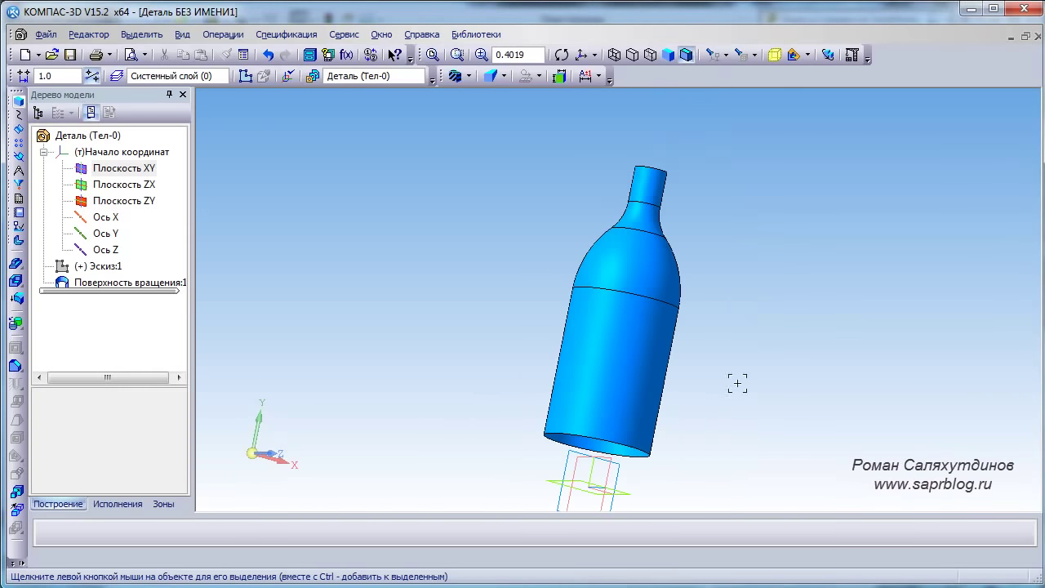
mouse_move(735, 420)
middle_down()
mouse_move(688, 406)
mouse_move(667, 343)
mouse_move(646, 329)
mouse_move(617, 354)
middle_up()
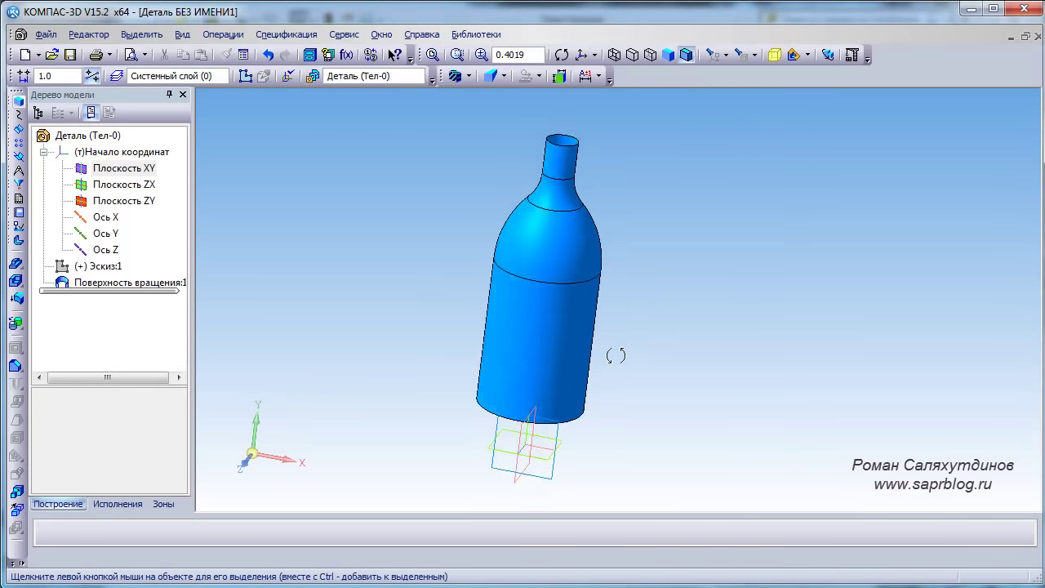
middle_drag(625, 404, 676, 377)
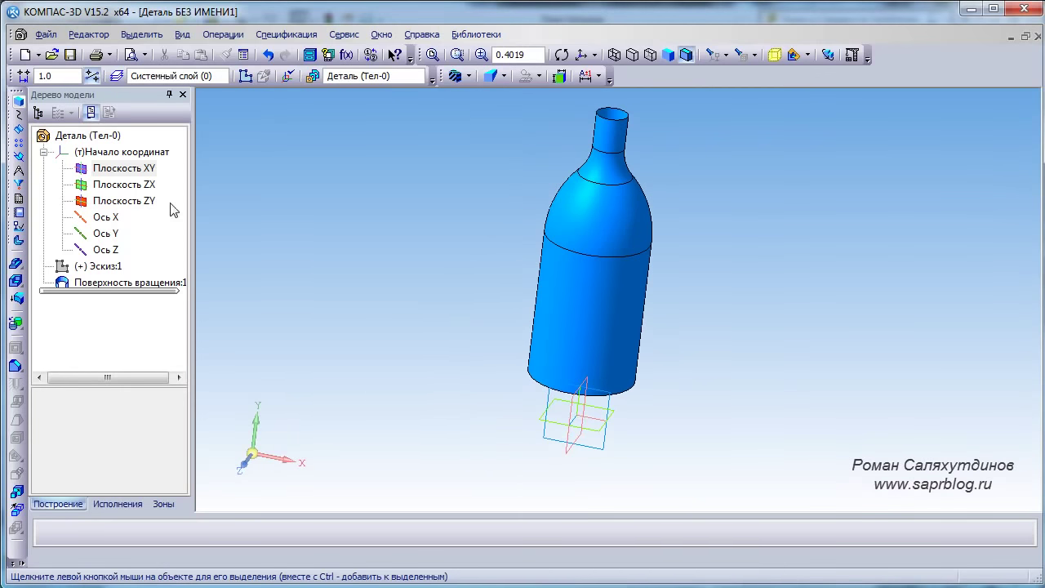
mouse_move(590, 430)
middle_down()
mouse_move(629, 422)
mouse_move(585, 429)
middle_up()
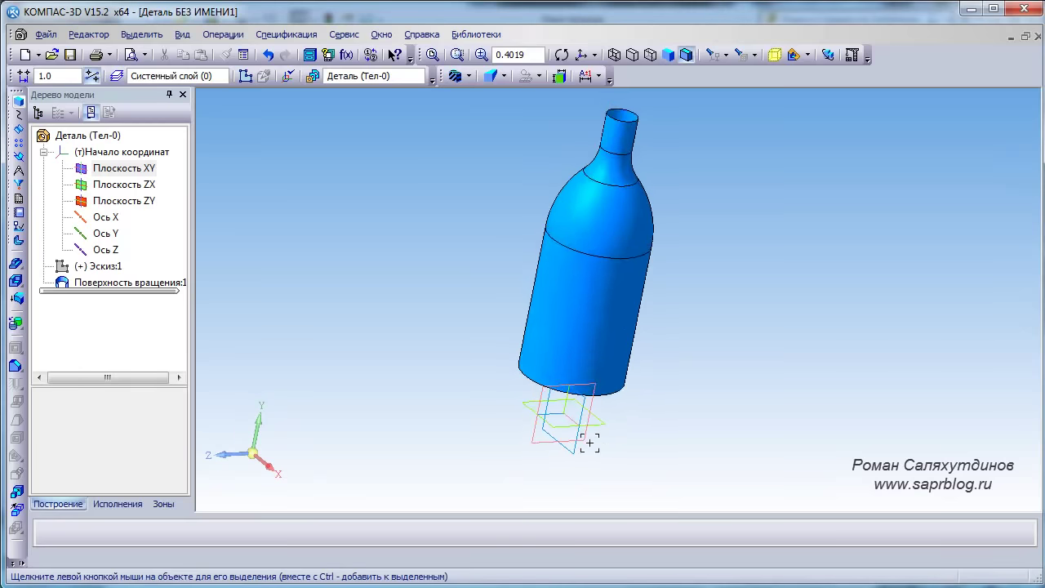
scroll(578, 437, up, 2)
scroll(578, 436, up, 2)
middle_drag(691, 448, 642, 427)
click(627, 429)
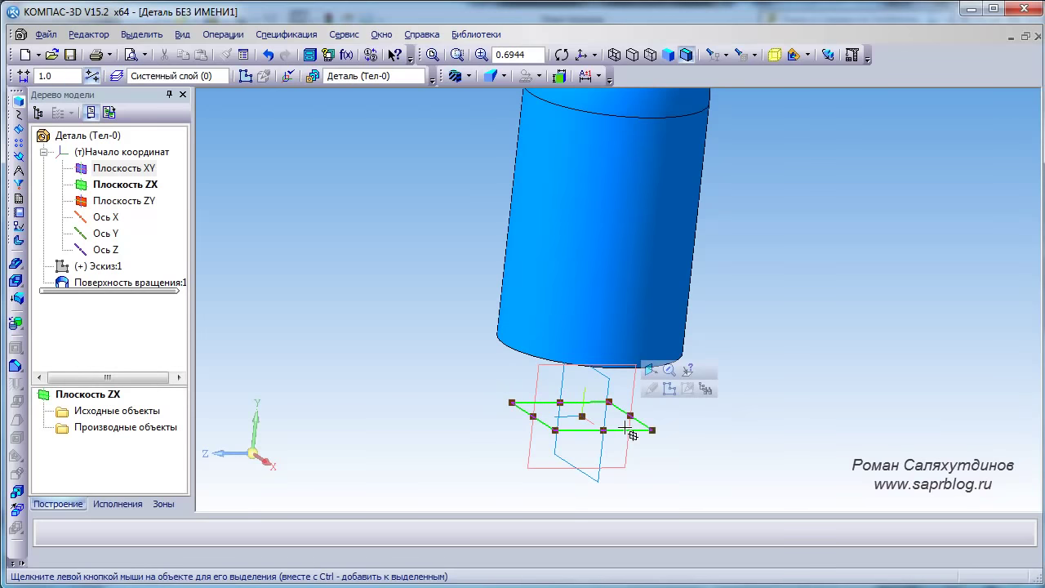
click(716, 445)
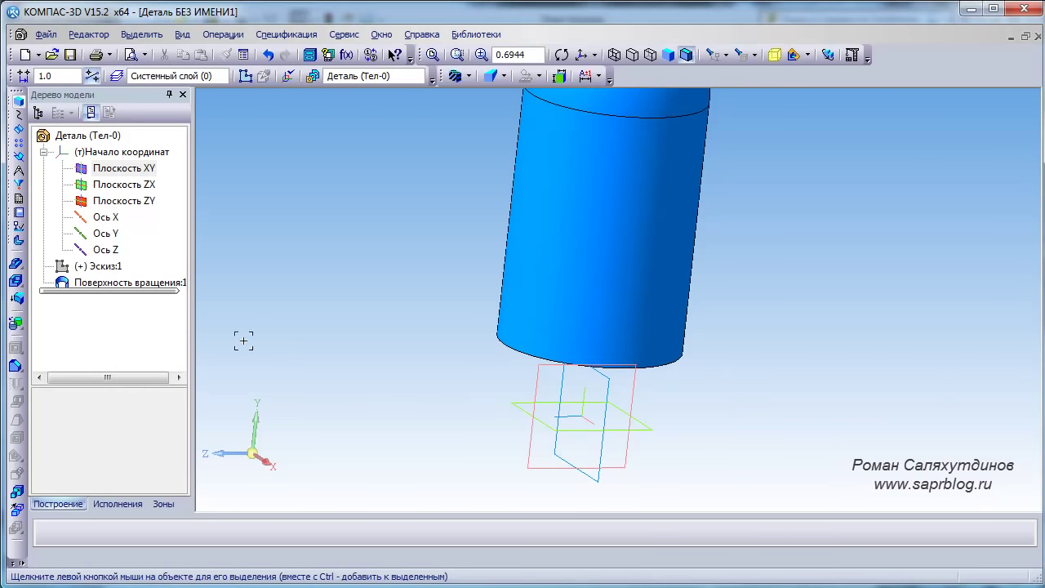
Create a construction plane offset 6 mm from the ZX plane toward the bottle body
click(20, 163)
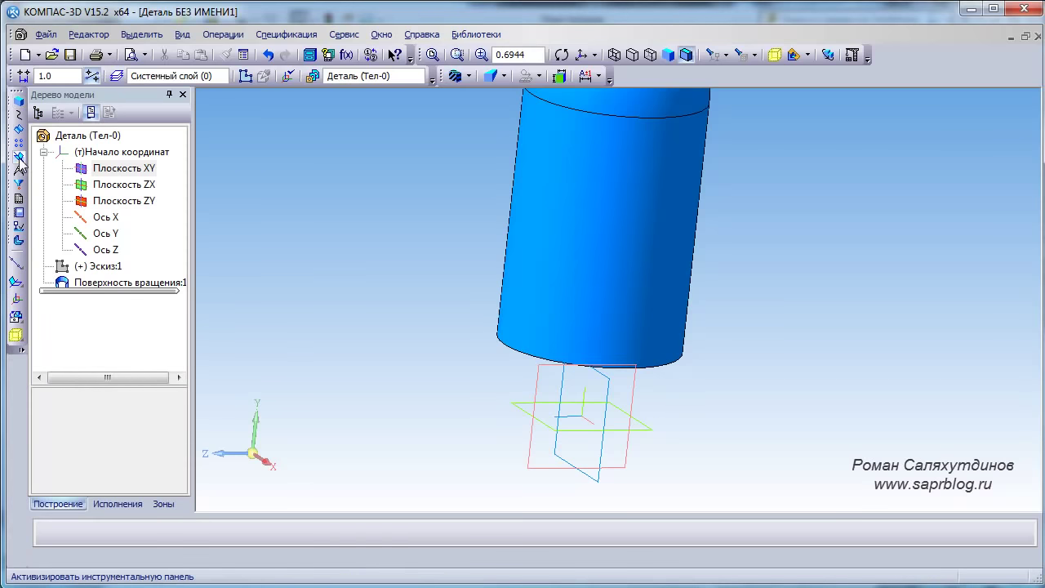
click(18, 282)
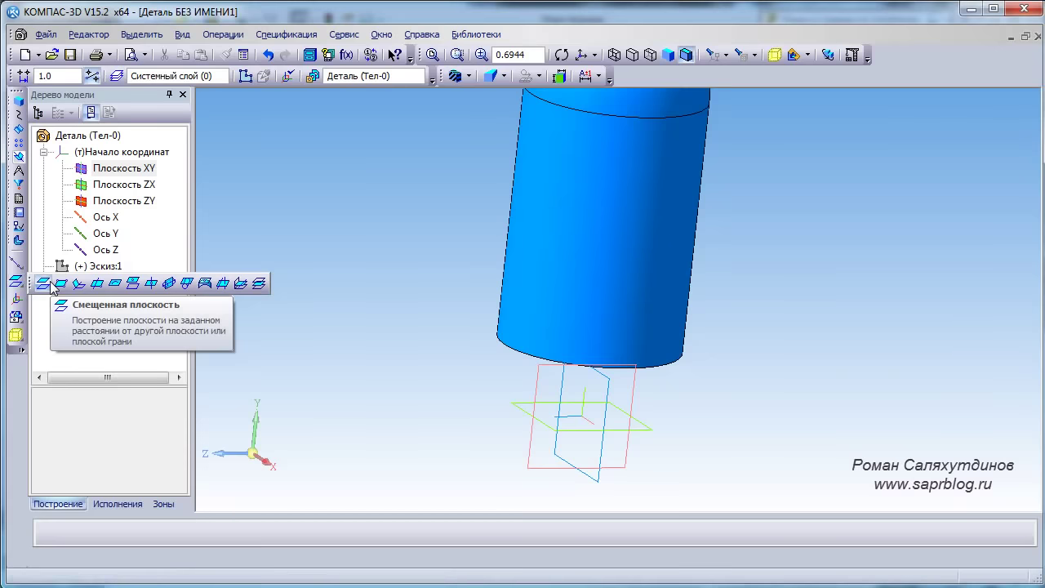
click(49, 284)
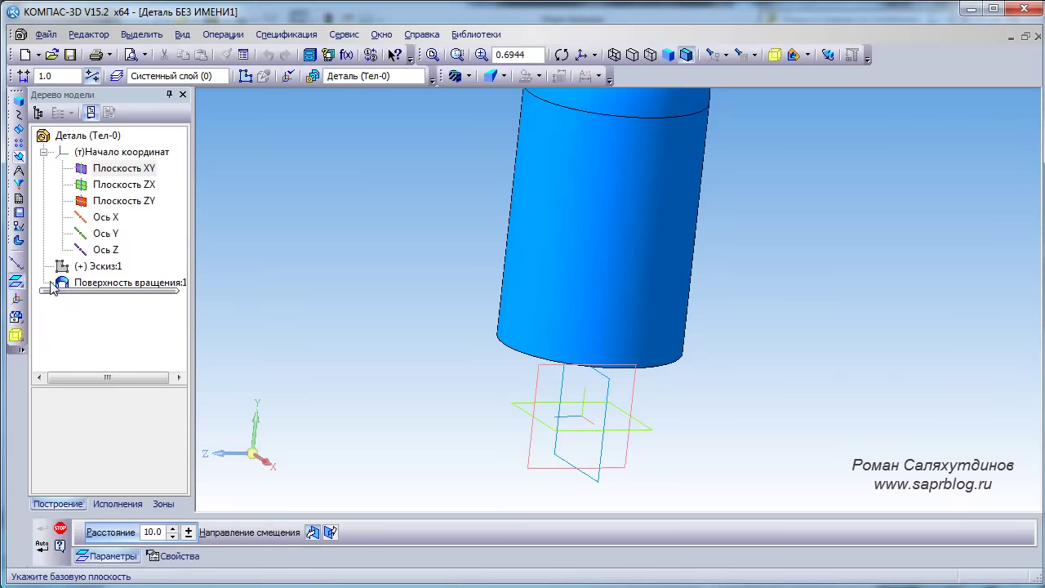
click(144, 188)
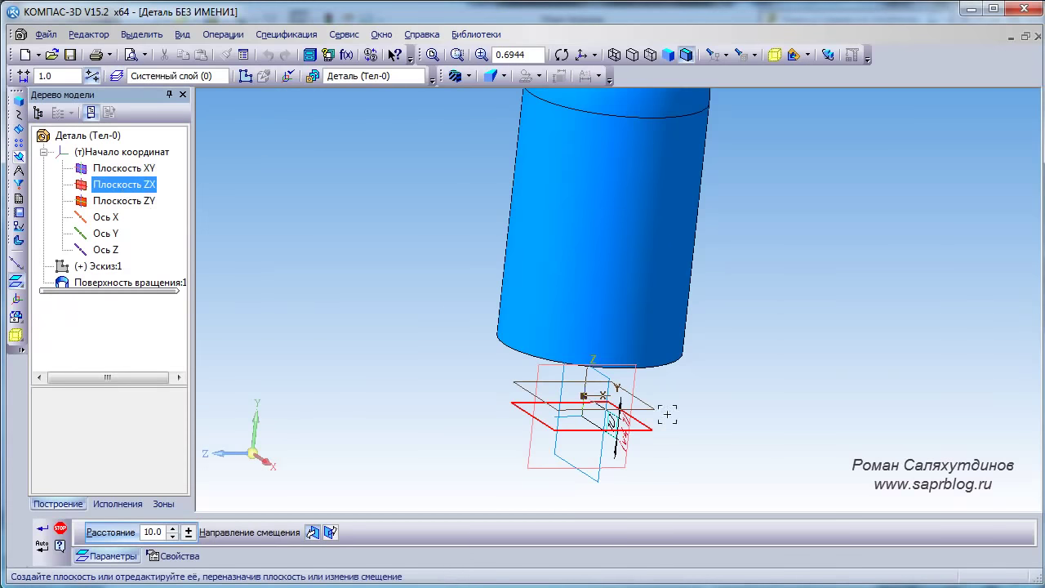
middle_drag(660, 415, 678, 400)
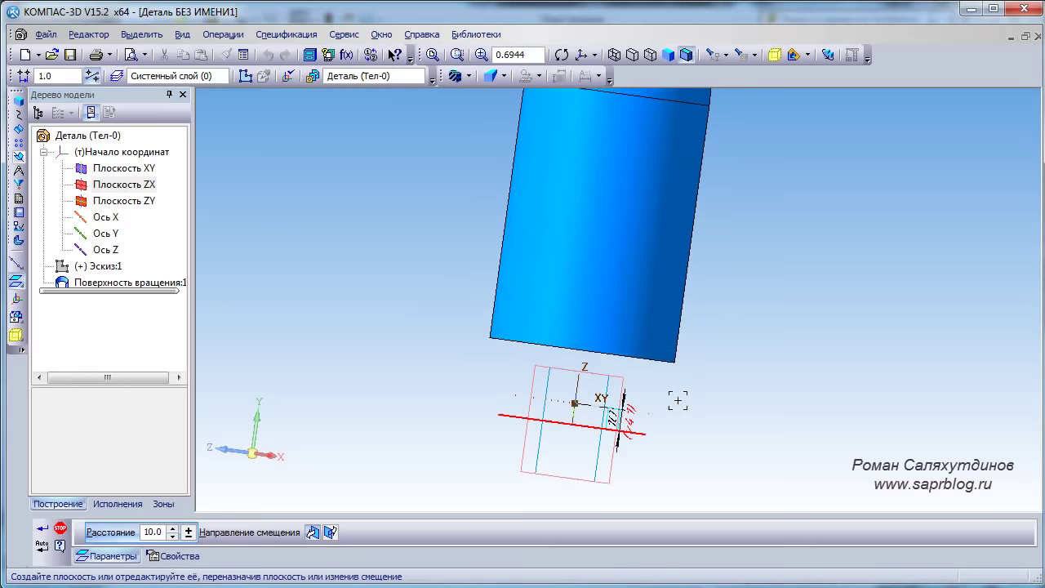
click(152, 532)
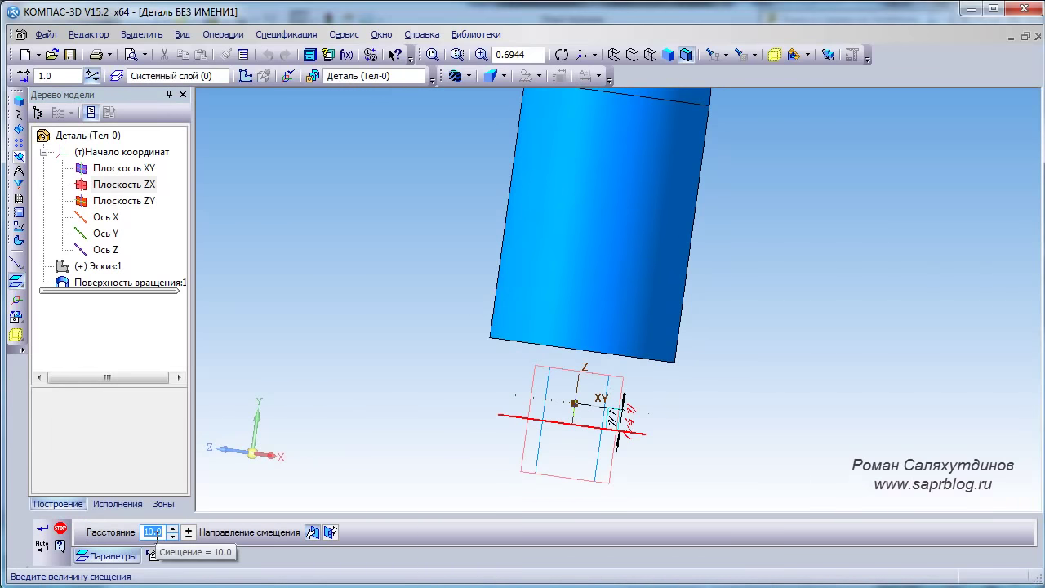
text(6)
key(Return)
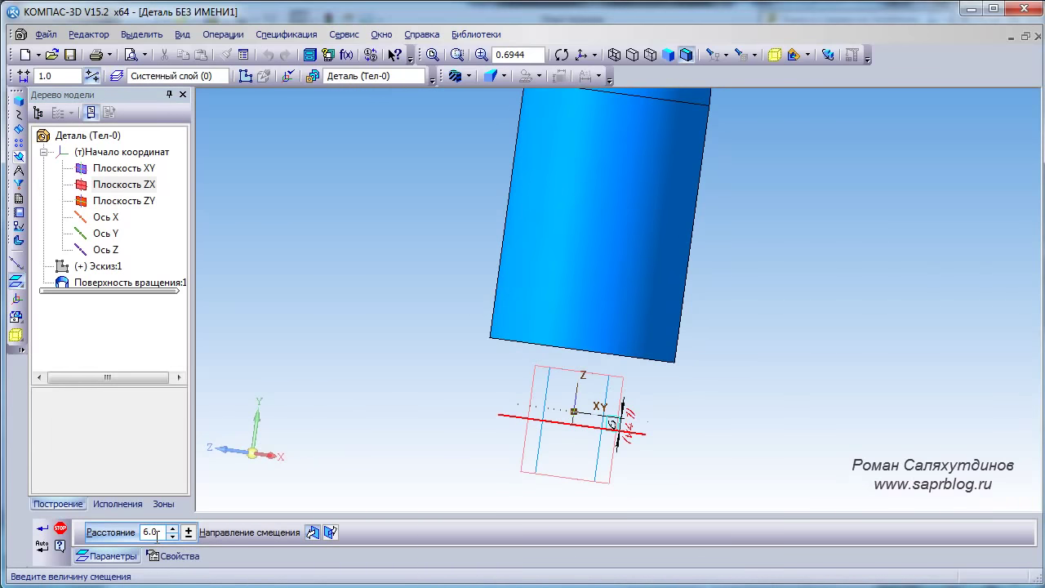
click(47, 534)
middle_drag(747, 332, 632, 427)
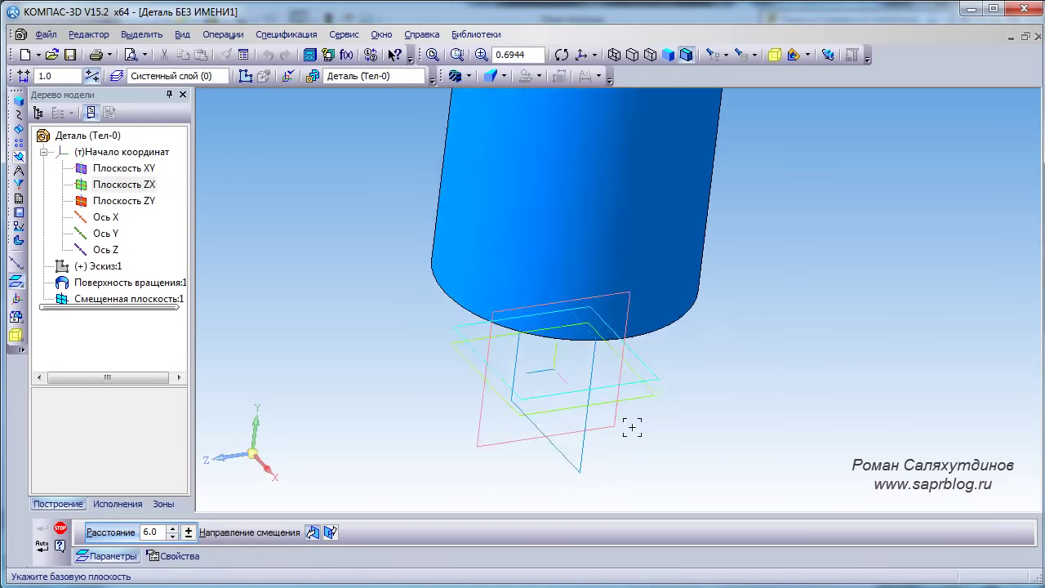
click(60, 527)
Start a sketch on the offset plane and draw a circle about 16 mm in diameter centred on the origin
mouse_move(723, 416)
middle_down()
mouse_move(733, 404)
mouse_move(730, 414)
middle_up()
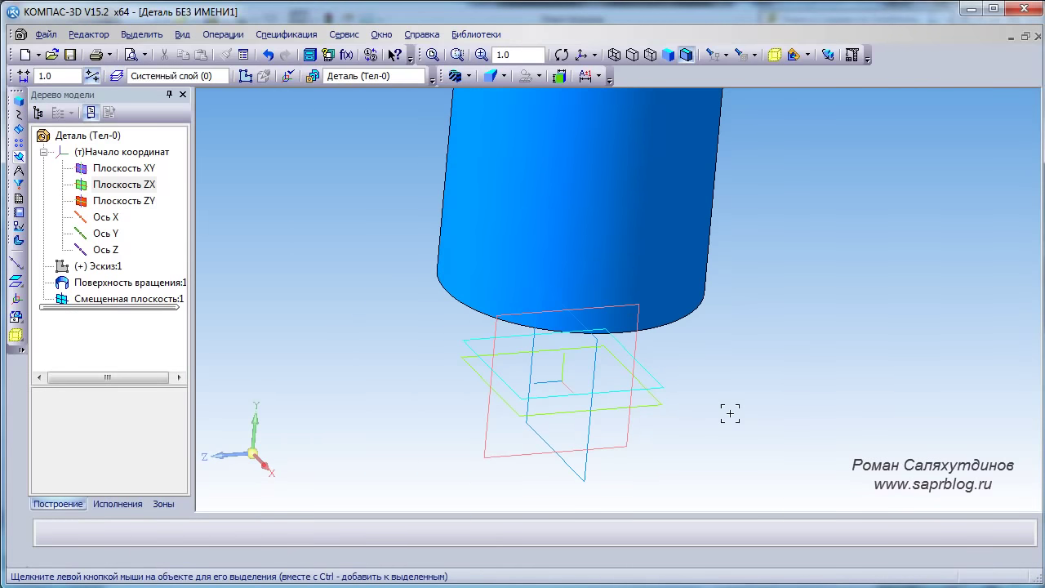
click(115, 300)
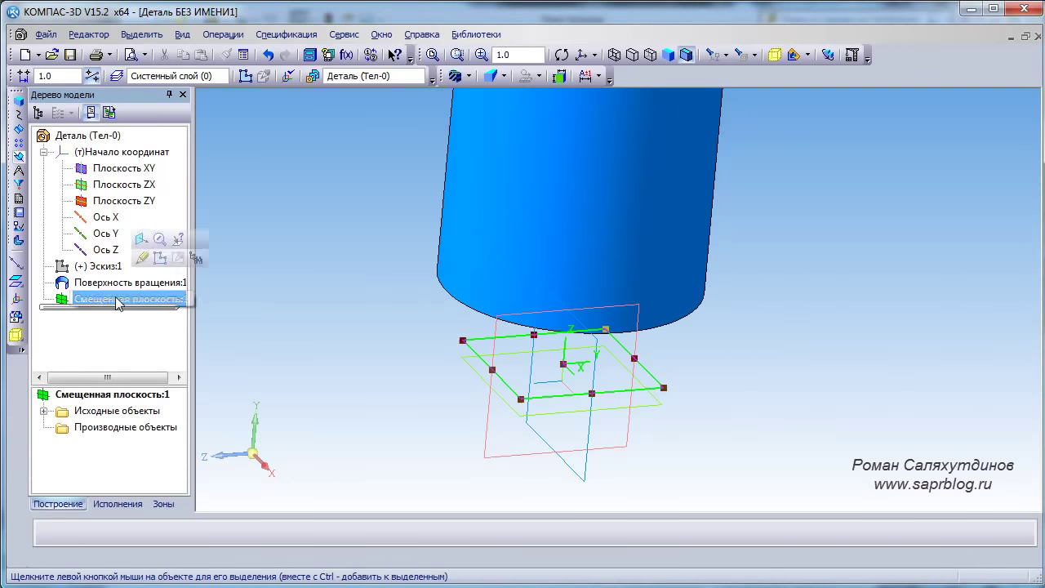
click(160, 259)
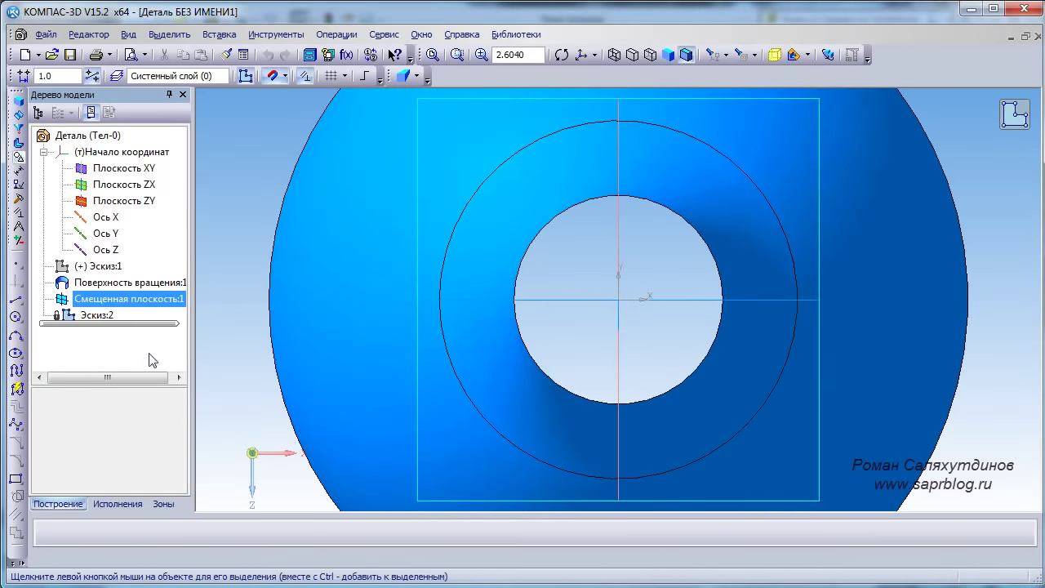
click(16, 316)
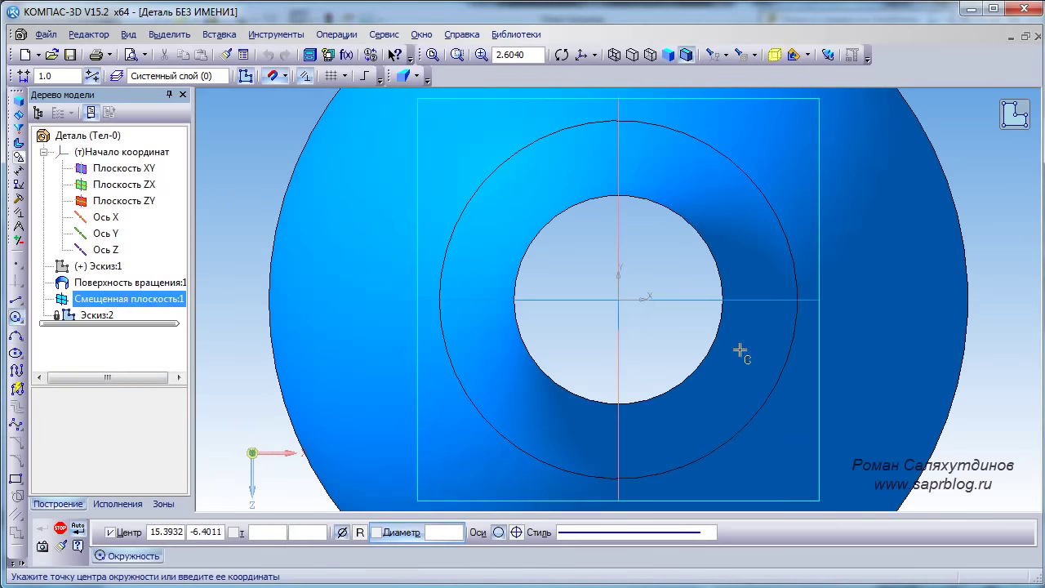
click(619, 300)
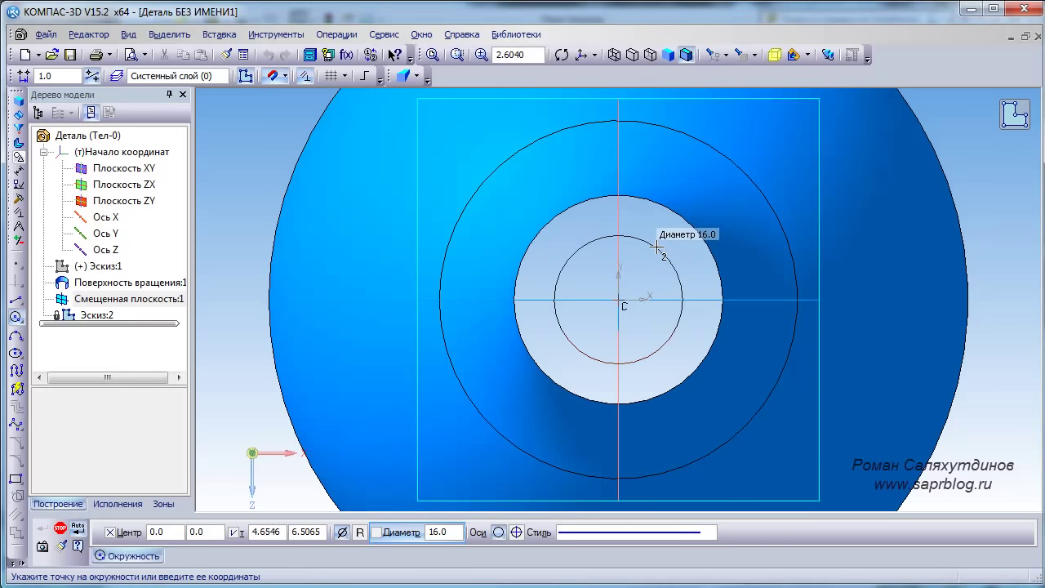
click(657, 246)
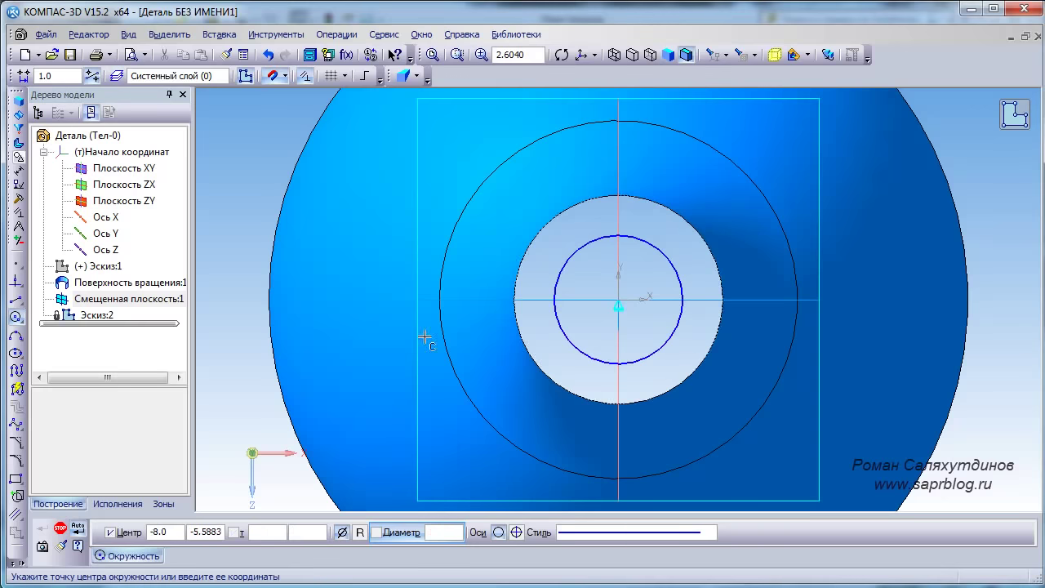
Dimension the circle's diameter as 16 mm
click(18, 170)
click(17, 264)
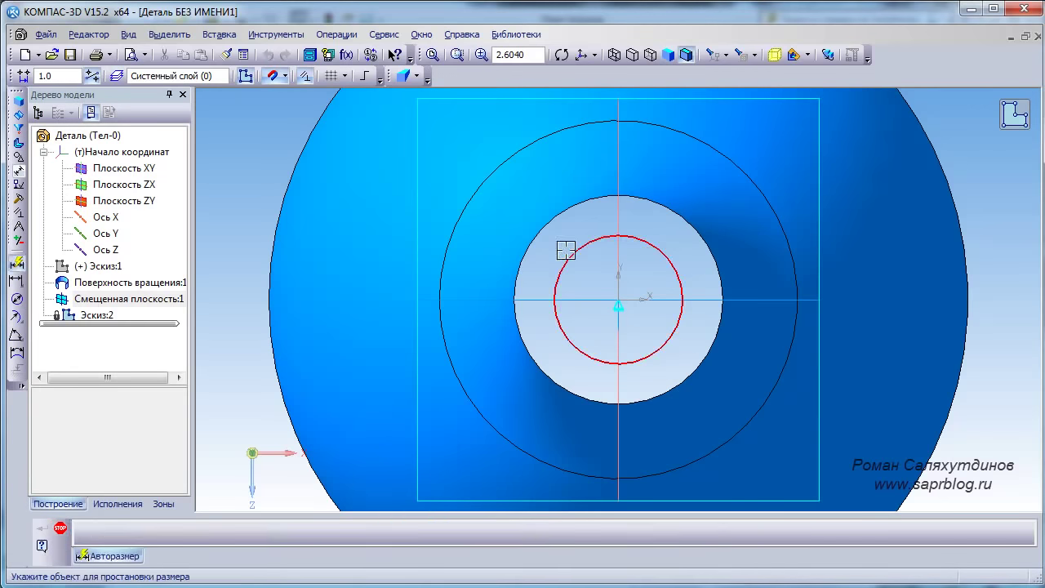
click(582, 243)
click(559, 280)
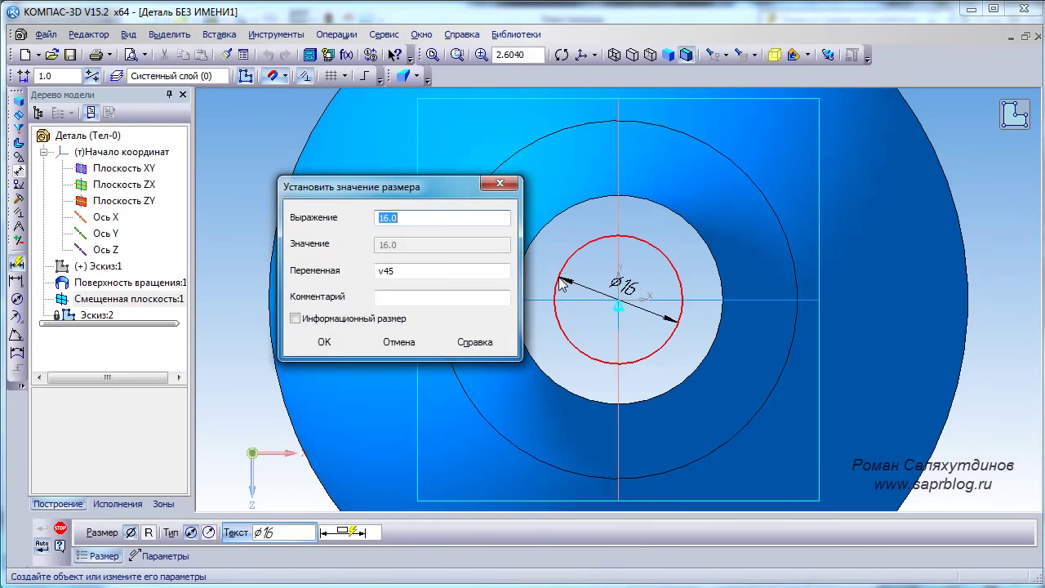
key(Return)
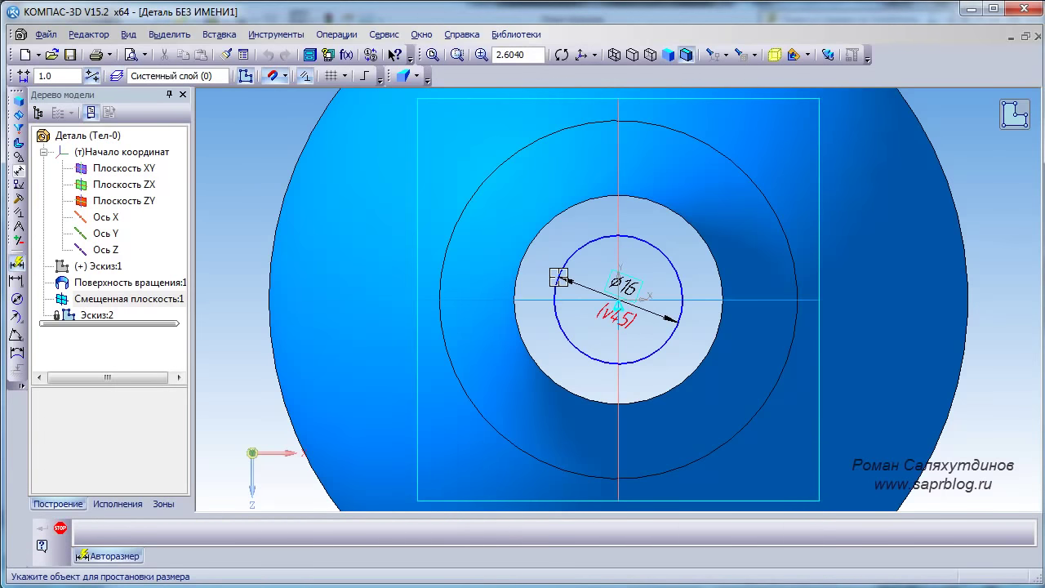
scroll(881, 289, down, 2)
mouse_move(881, 289)
middle_down()
mouse_move(882, 249)
mouse_move(850, 318)
mouse_move(860, 310)
middle_up()
shift+middle_drag(856, 378, 721, 333)
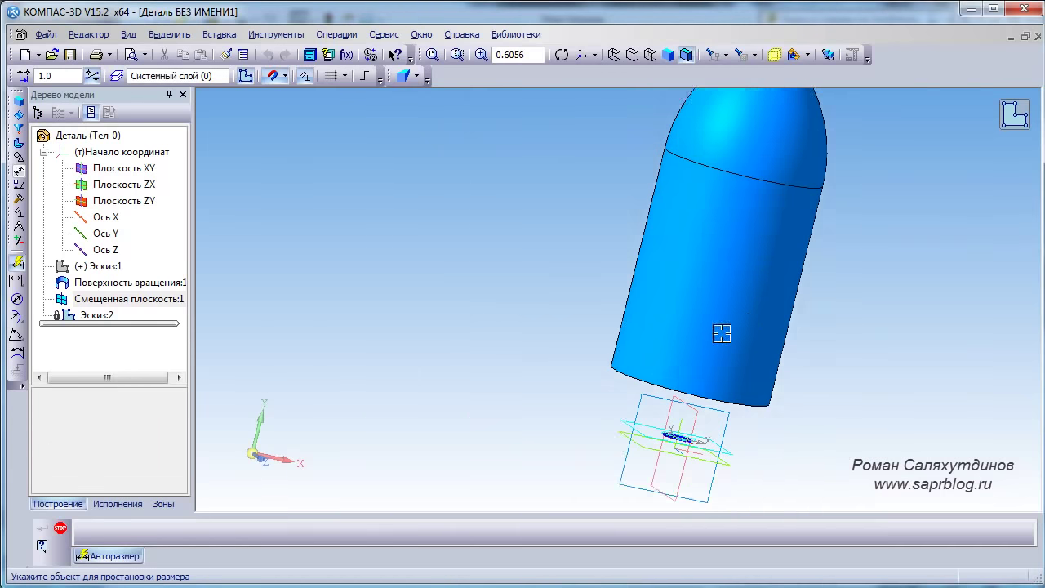
Create a patch surface from the 16 mm circle sketched on the offset plane
scroll(966, 348, up, 2)
middle_drag(966, 348, 866, 392)
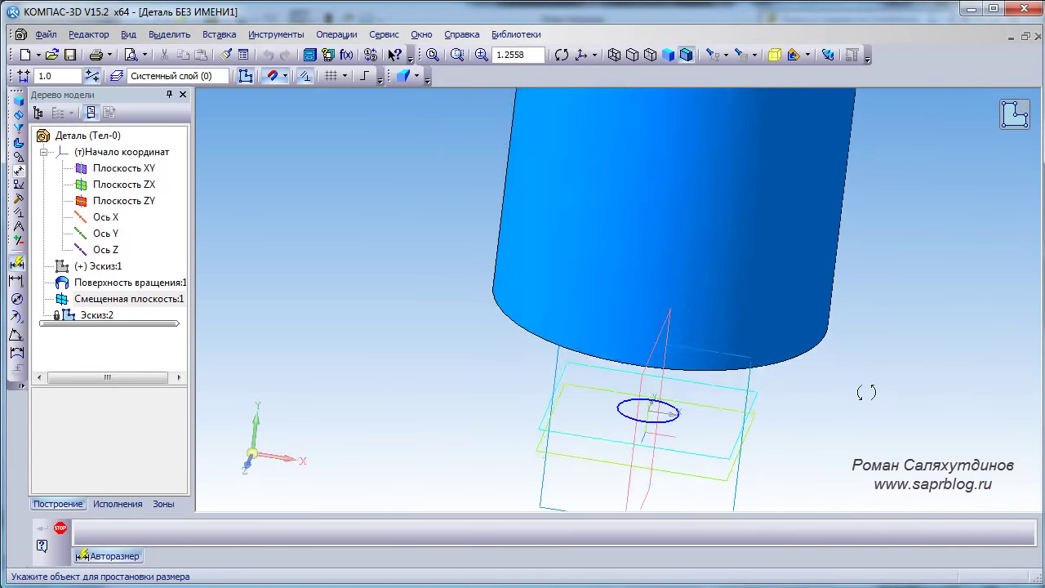
click(18, 117)
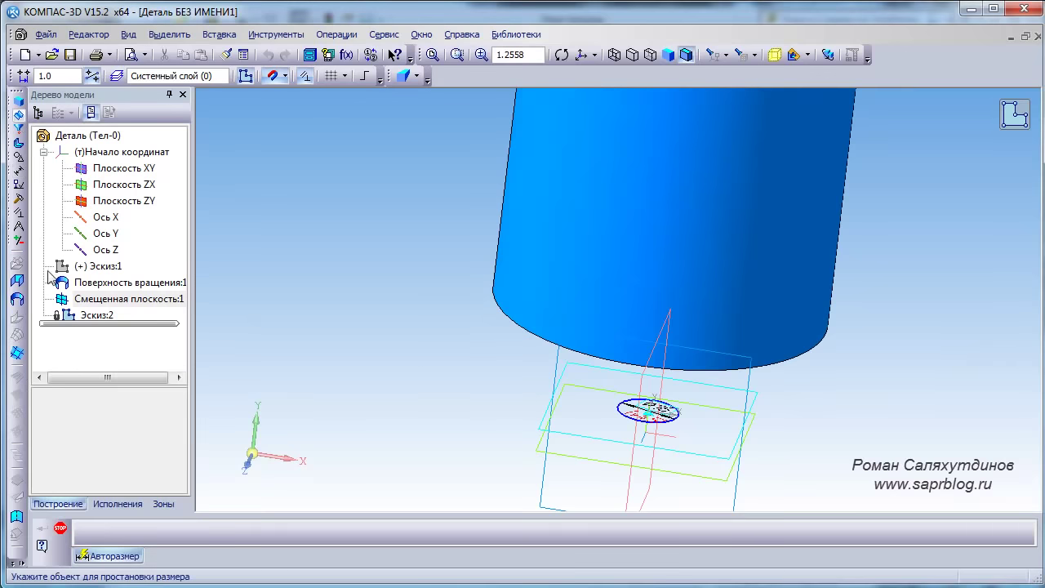
click(18, 353)
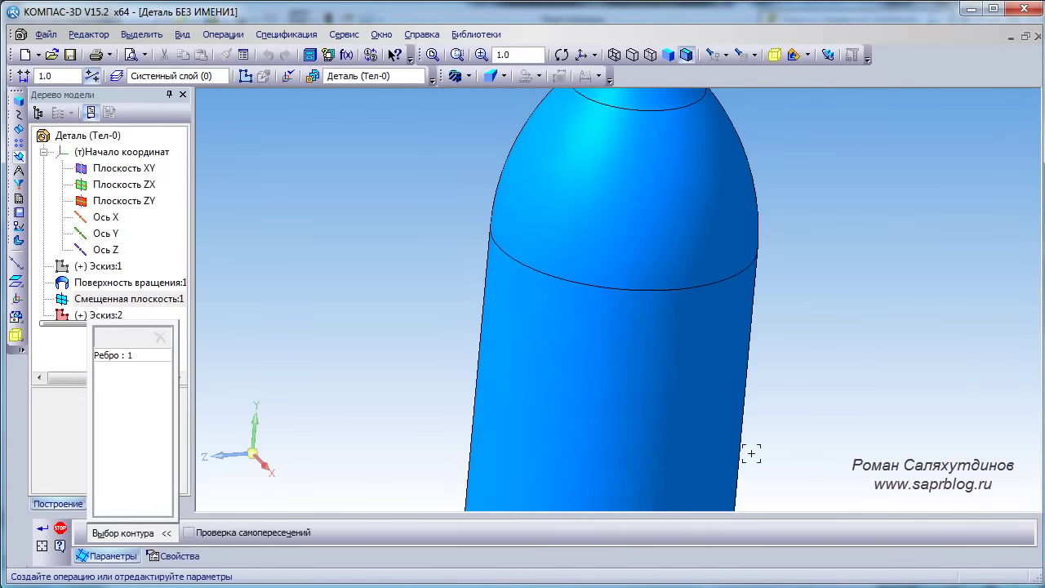
shift+middle_drag(720, 472, 677, 245)
scroll(653, 392, up, 5)
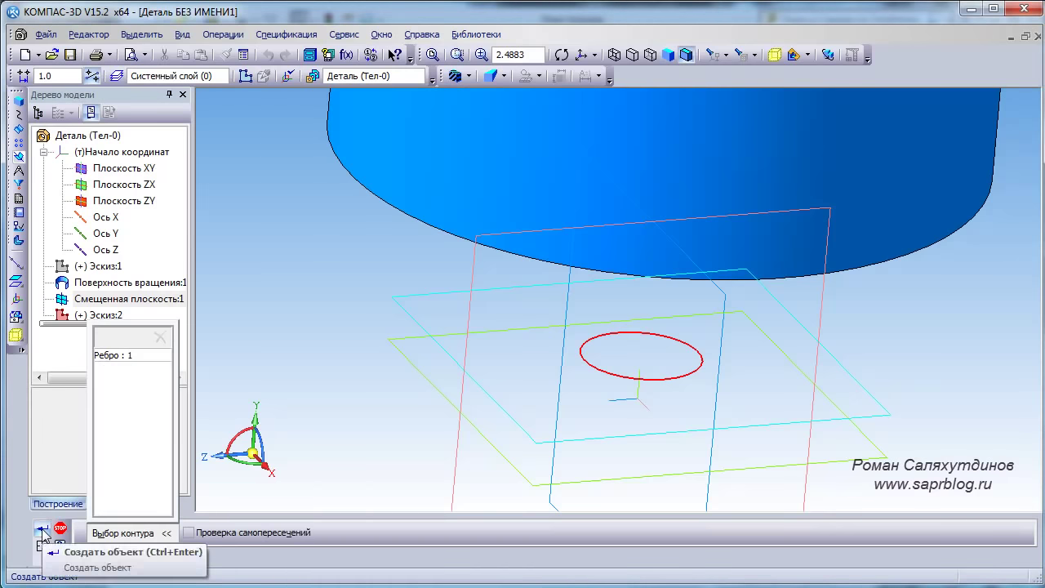
click(41, 530)
scroll(555, 418, down, 1)
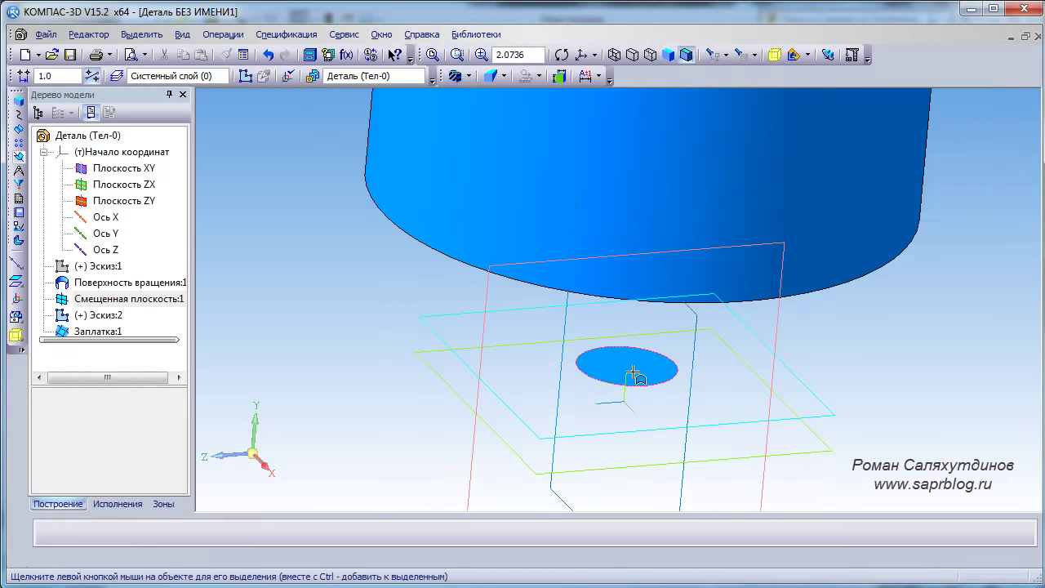
Hide the offset construction plane on which the patch circle was sketched
scroll(633, 383, down, 2)
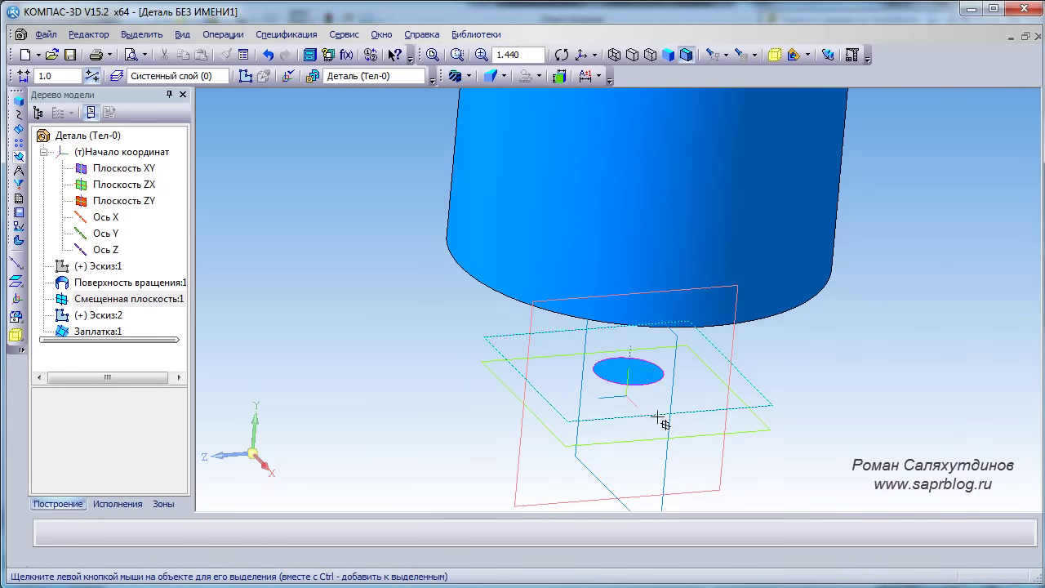
scroll(722, 399, down, 1)
middle_drag(898, 325, 895, 325)
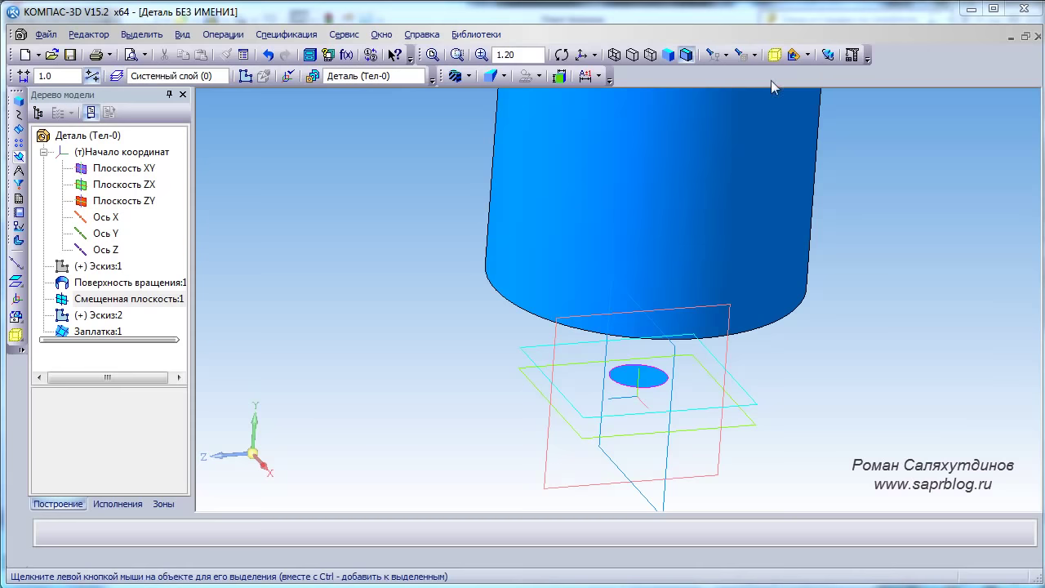
mouse_move(880, 407)
middle_down()
mouse_move(874, 381)
mouse_move(872, 404)
middle_up()
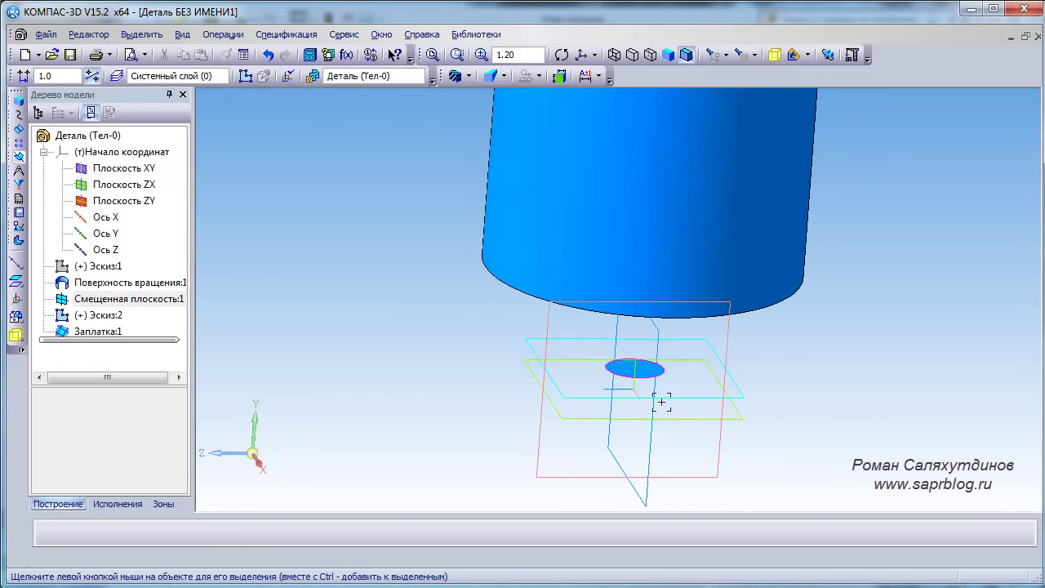
click(130, 299)
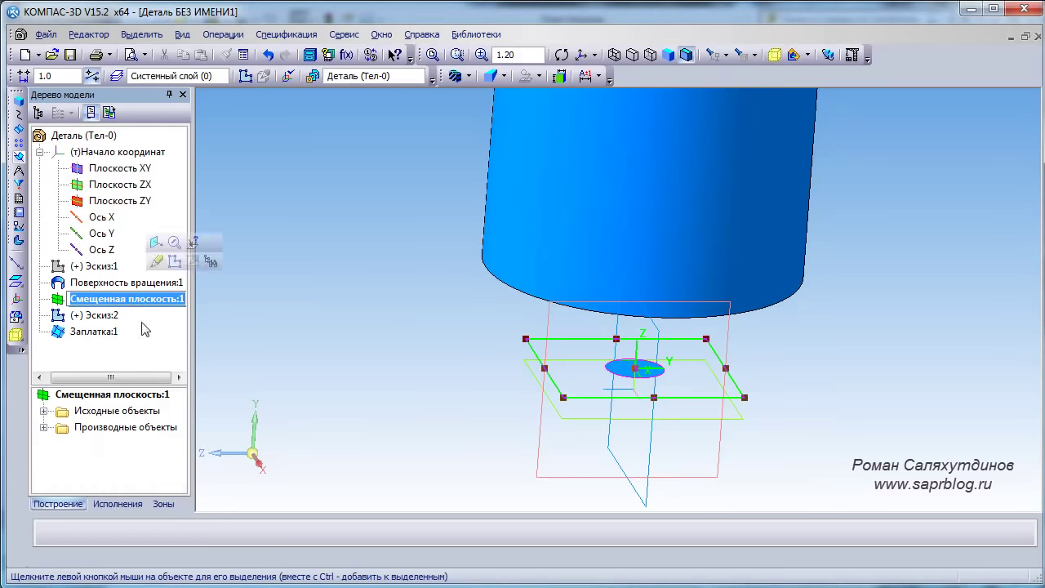
click(269, 311)
right_click(135, 300)
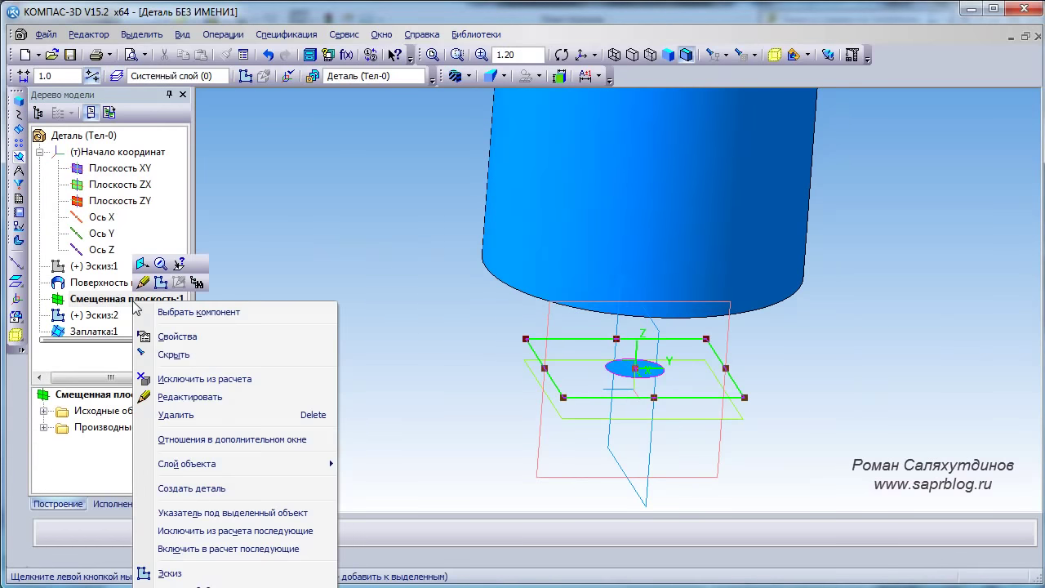
click(177, 354)
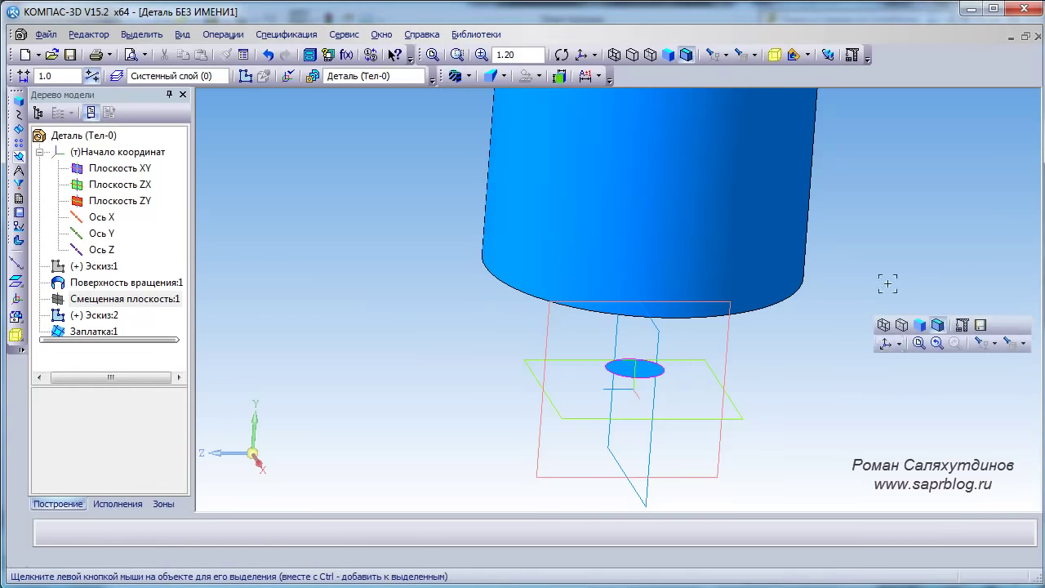
Create a construction plane through the Y axis at a 36° angle to the XY plane
scroll(866, 308, down, 1)
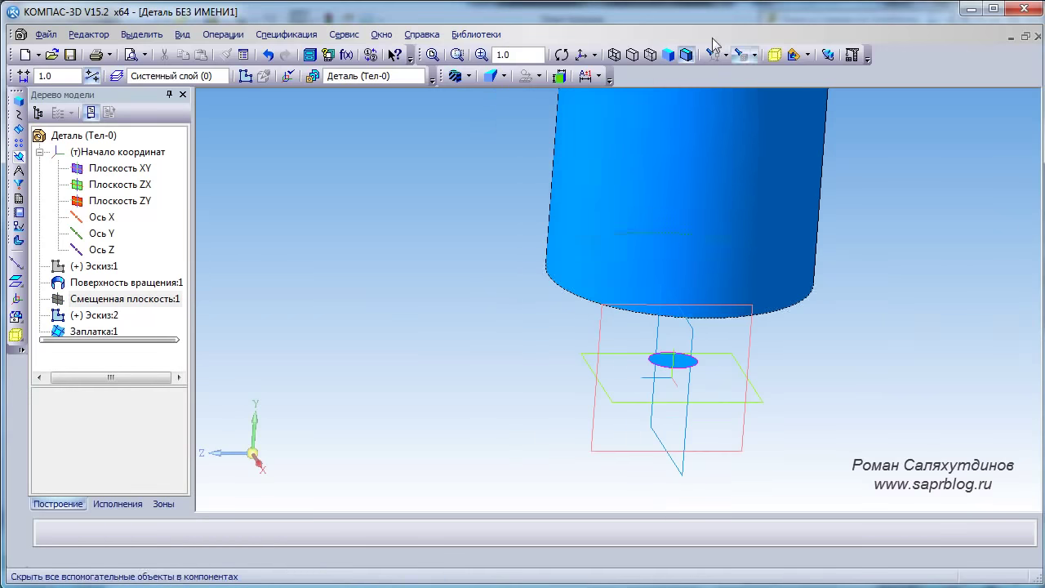
right_click(875, 193)
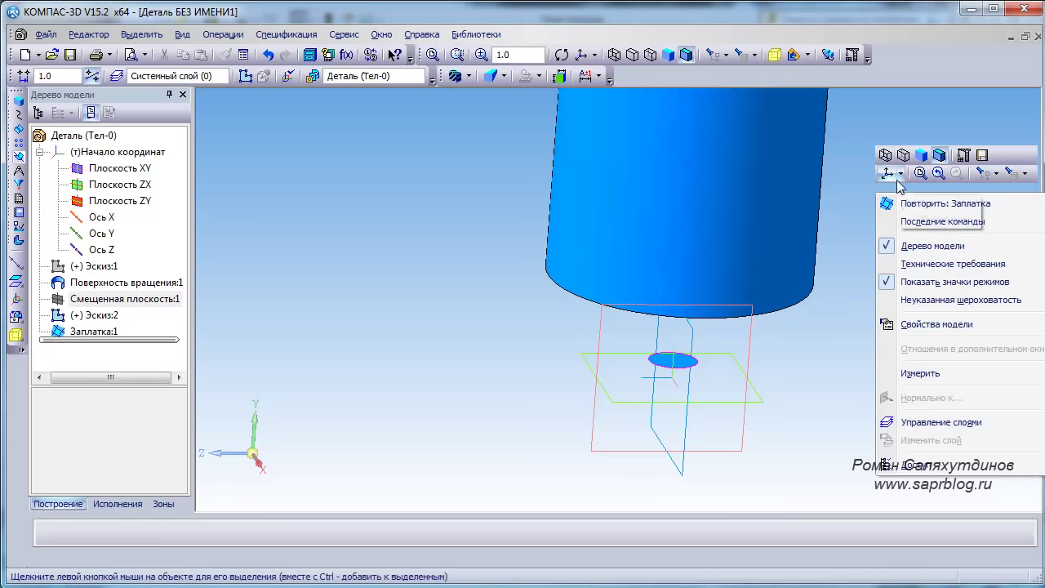
click(888, 173)
click(874, 338)
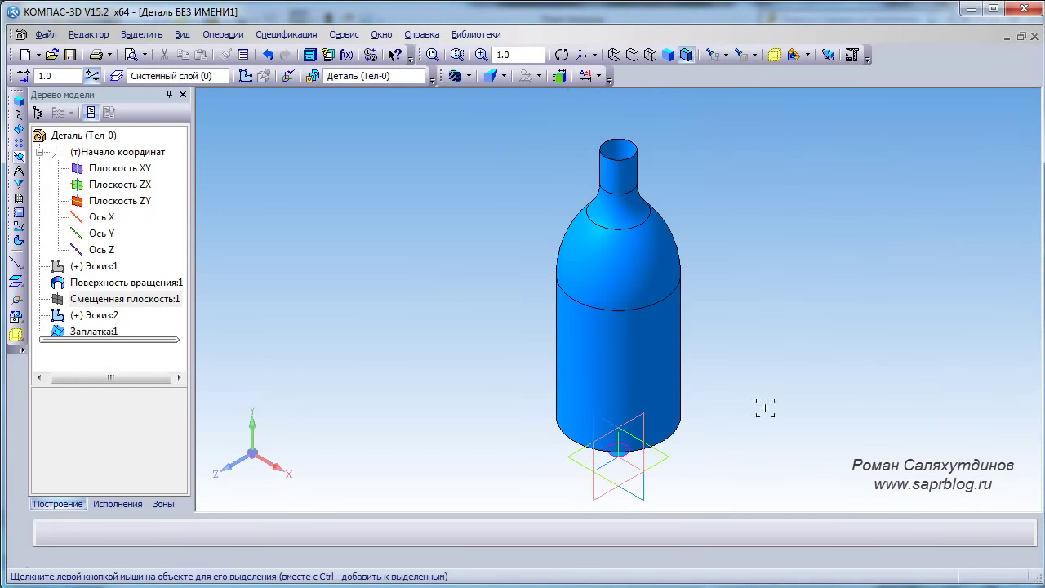
scroll(710, 429, up, 5)
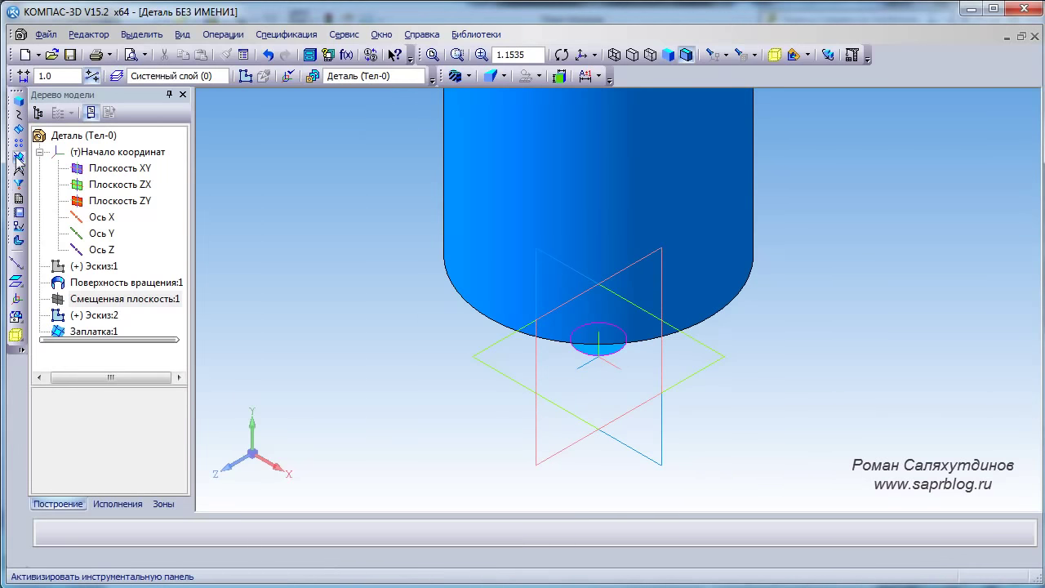
click(21, 282)
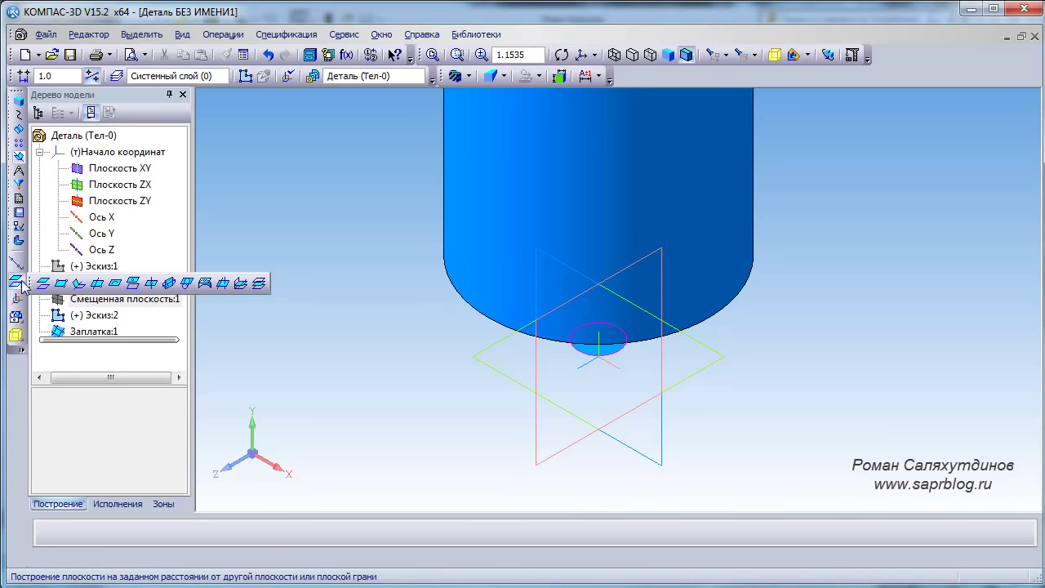
click(79, 283)
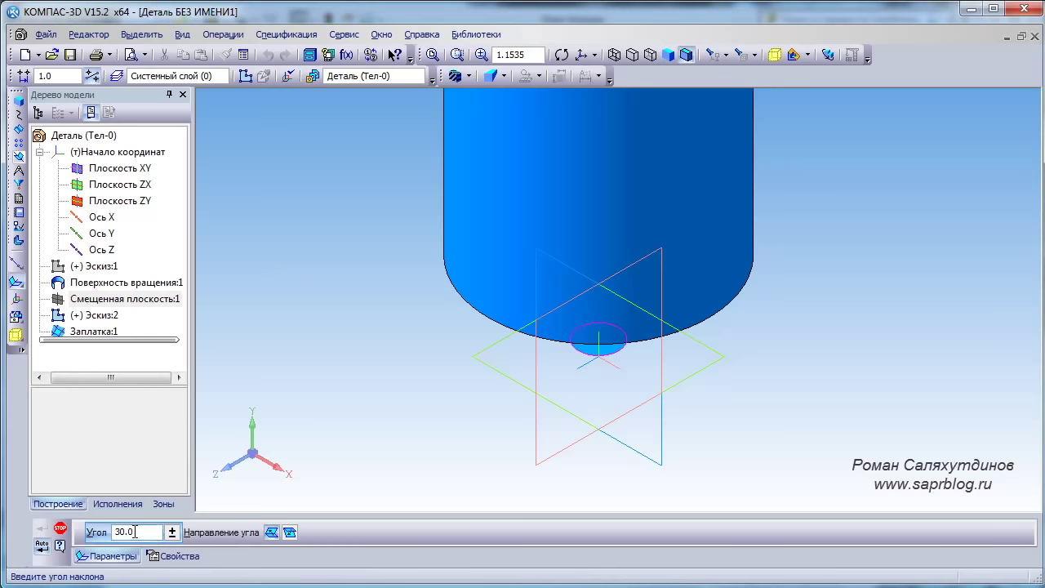
click(108, 533)
text(2)
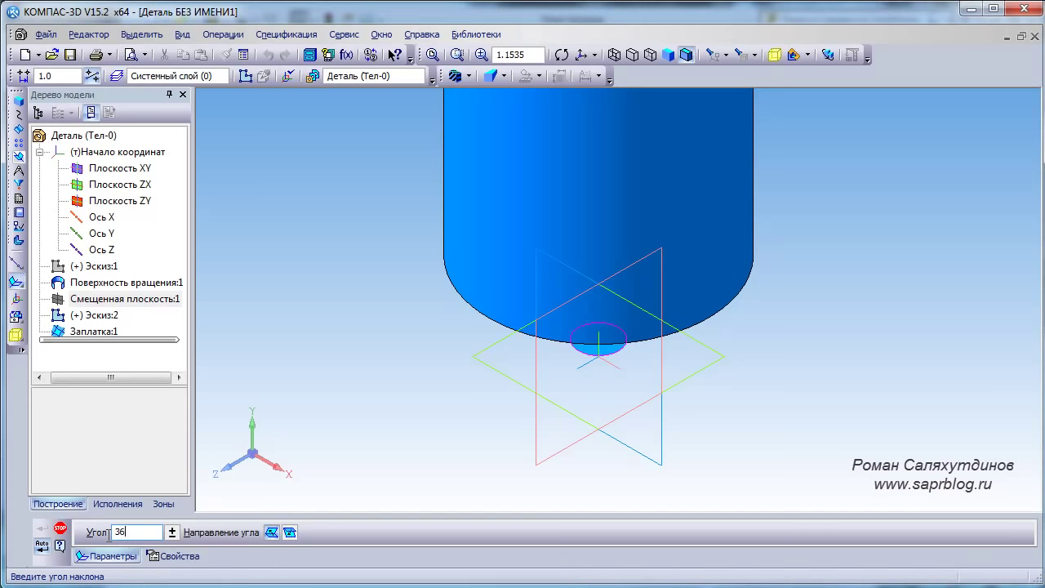
key(Return)
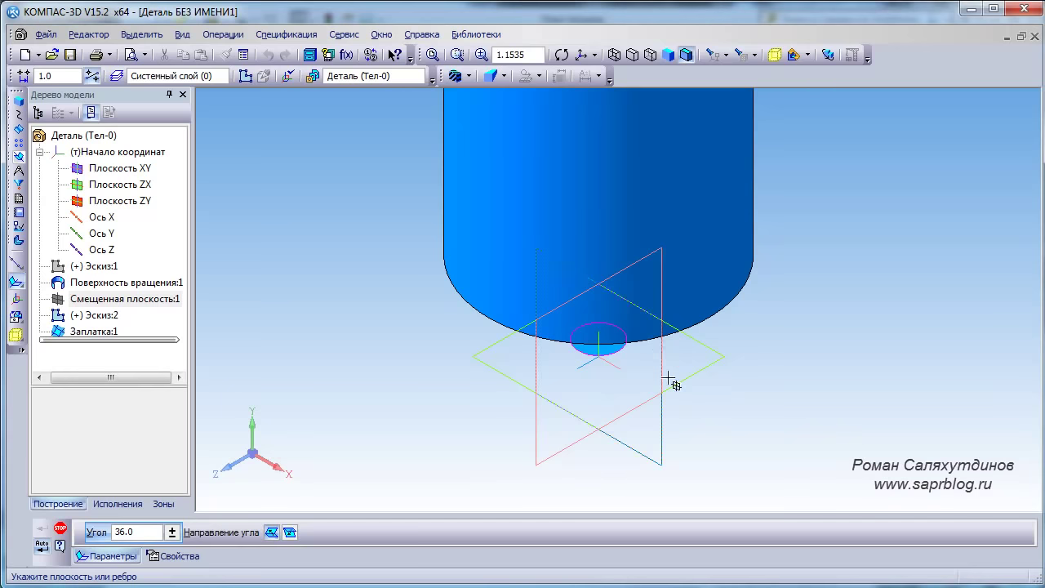
click(137, 173)
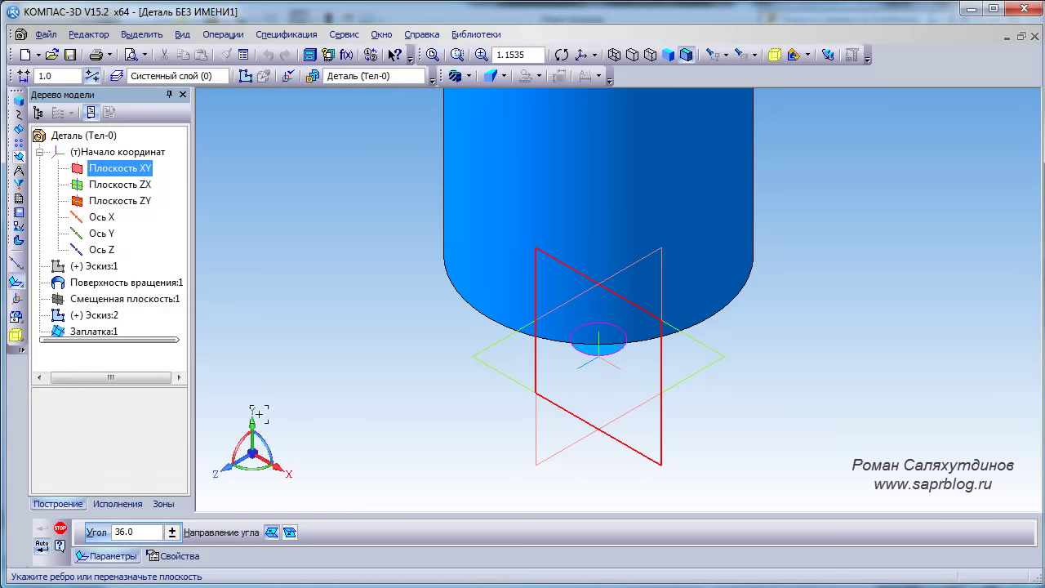
click(103, 234)
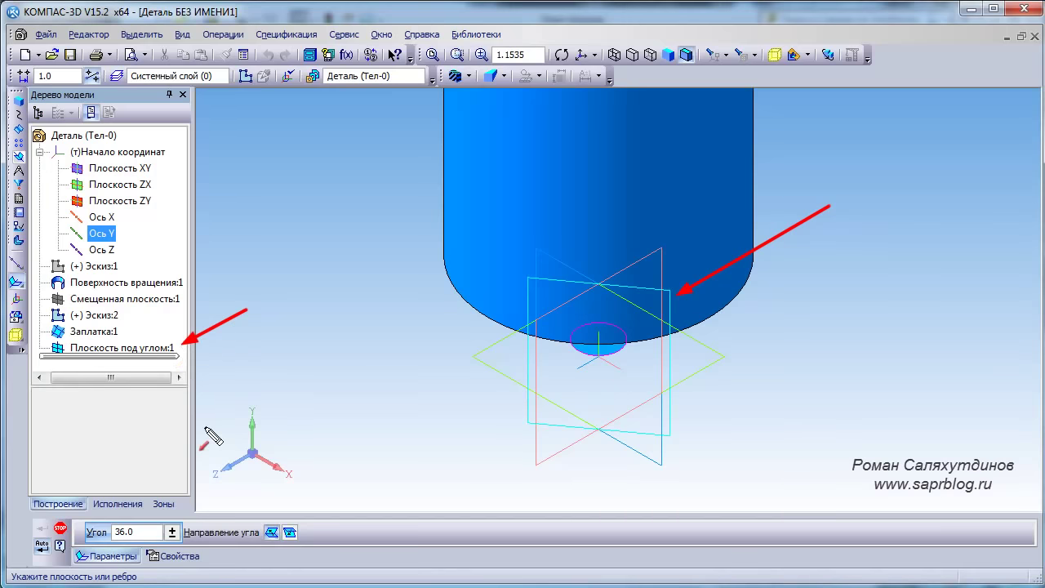
Create a second angled construction plane through the Y axis at 72° to the XY plane and finish the command
click(131, 531)
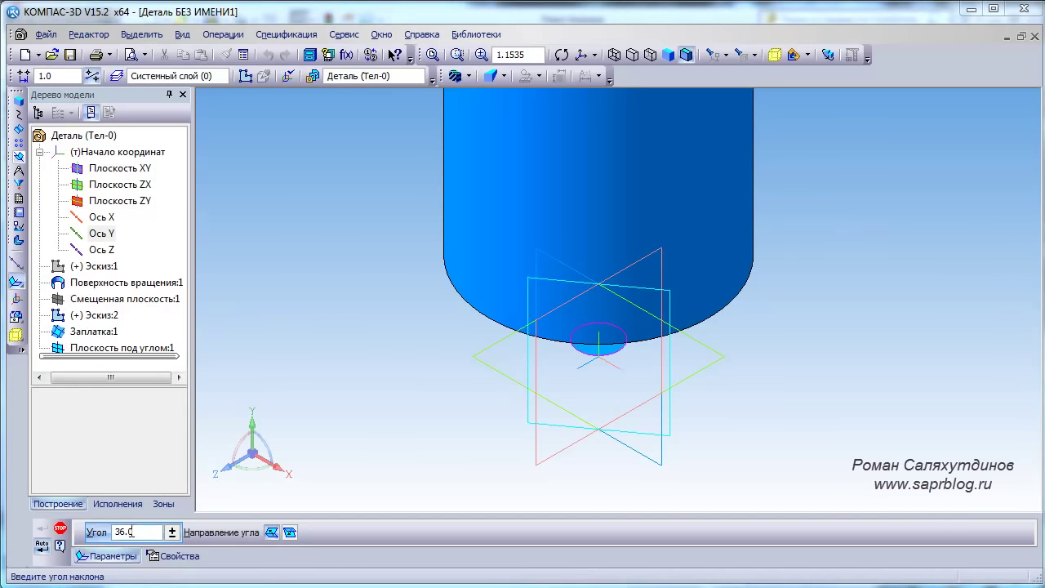
key(Return)
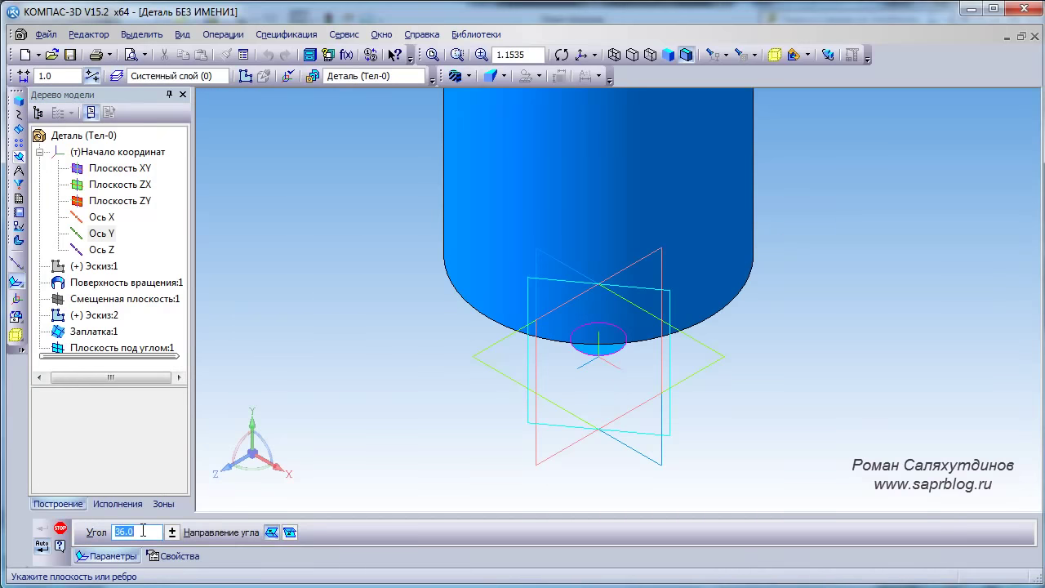
text(72)
key(Return)
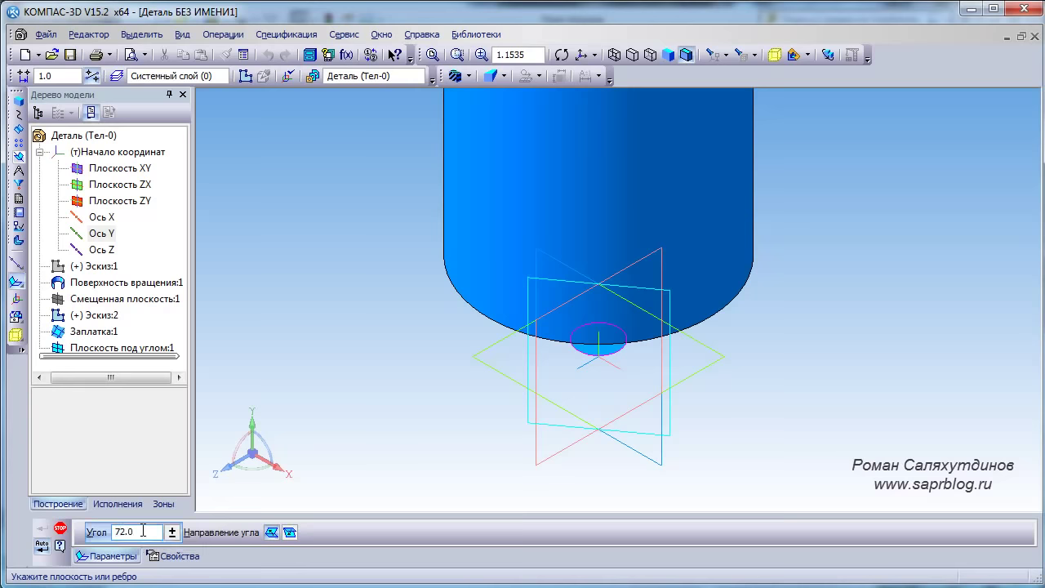
click(121, 169)
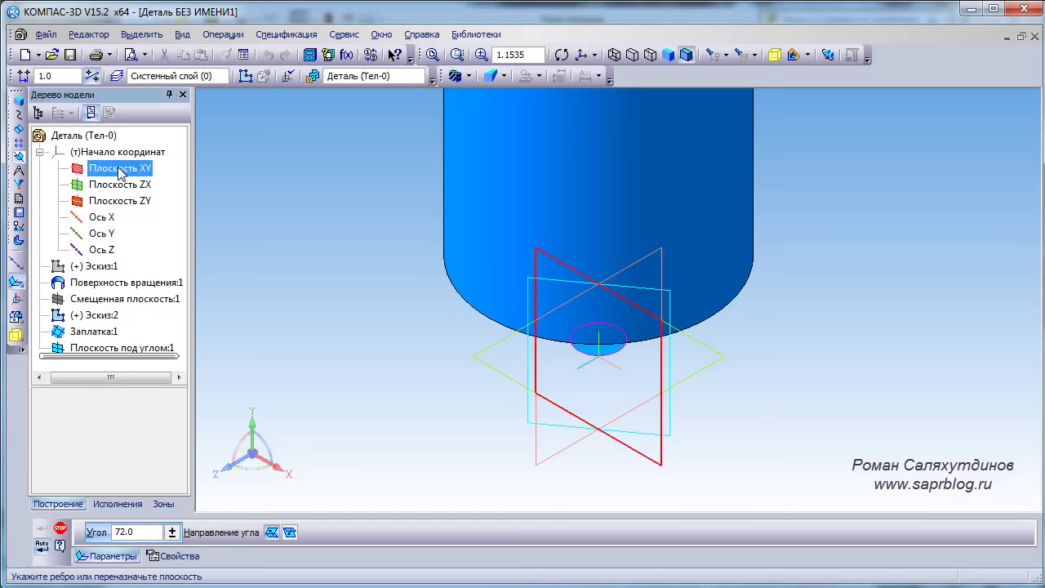
click(110, 235)
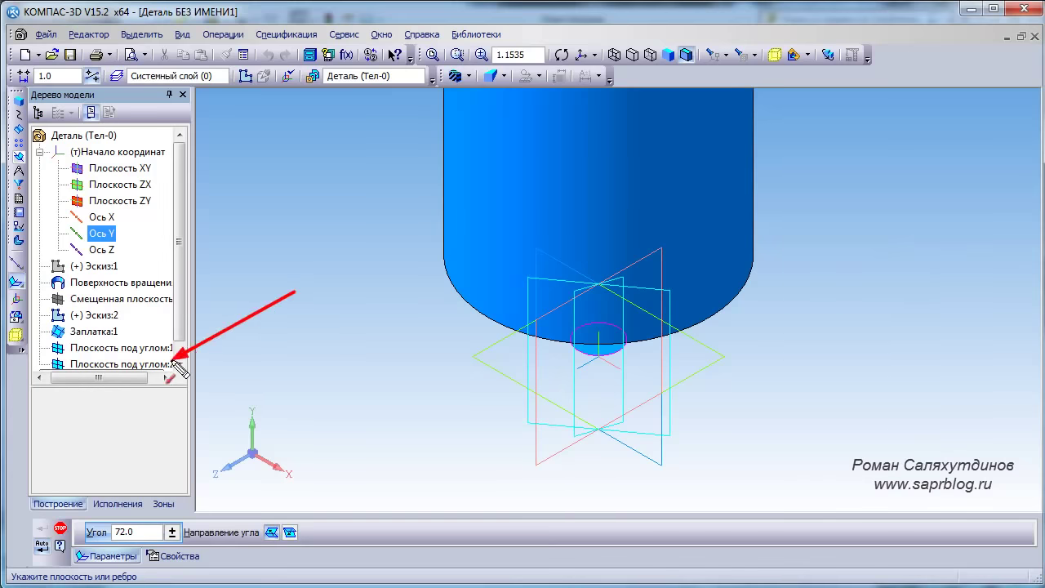
click(475, 333)
middle_drag(804, 349, 718, 347)
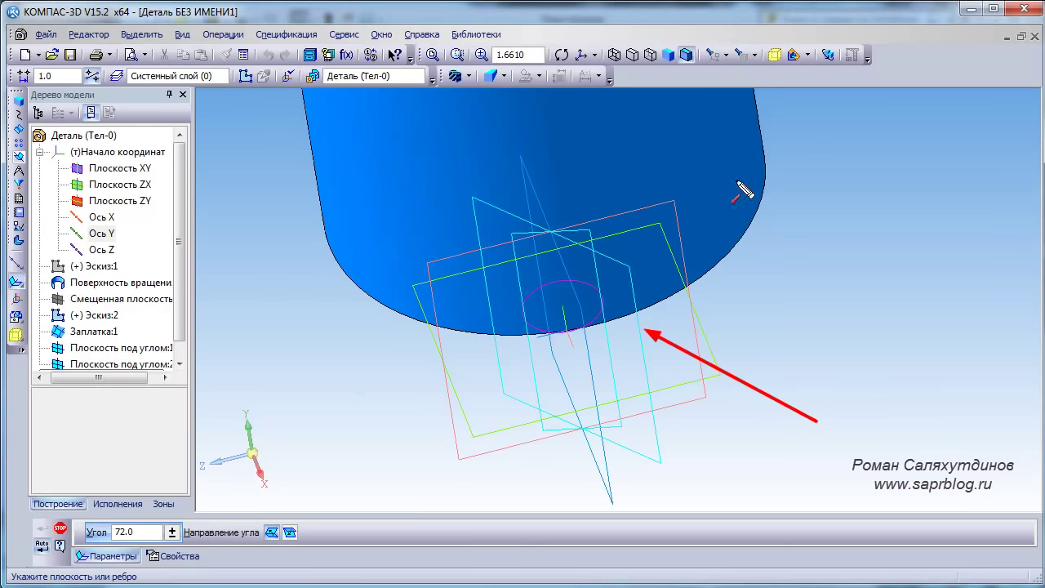
click(653, 459)
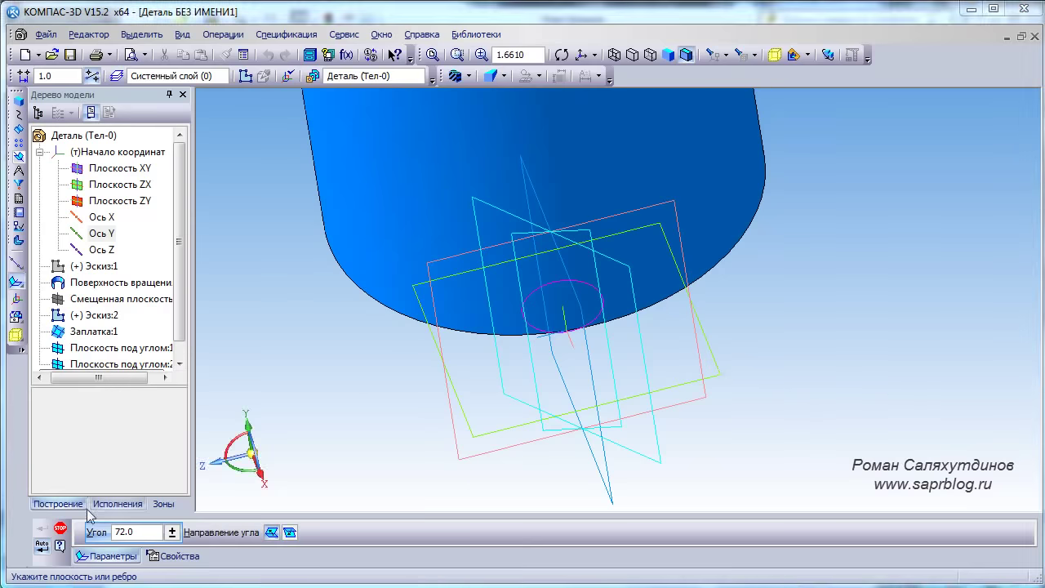
middle_drag(651, 370, 698, 349)
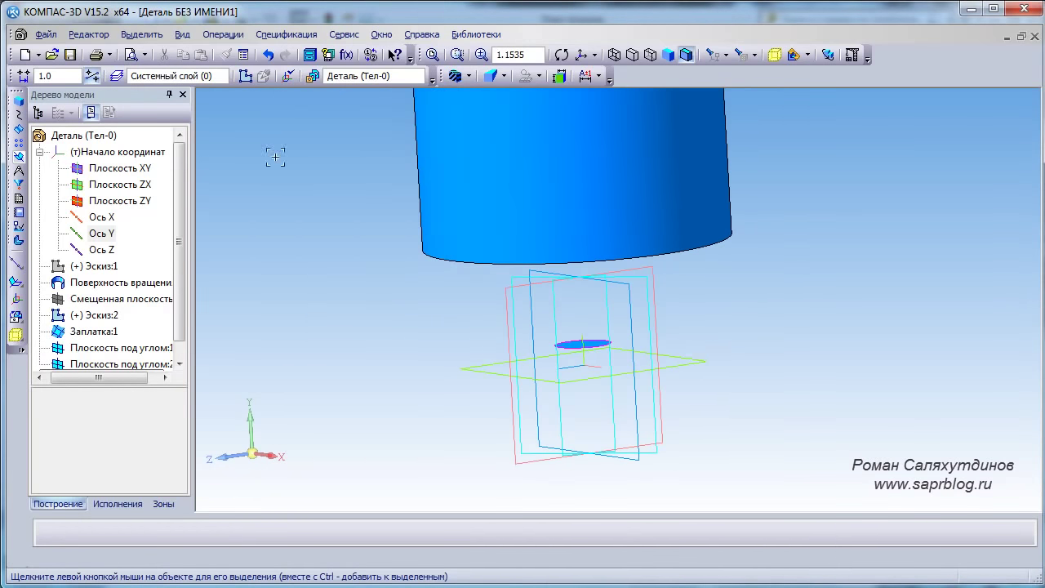
Start a new sketch on the XY plane for the bottle's bottom profile
click(145, 169)
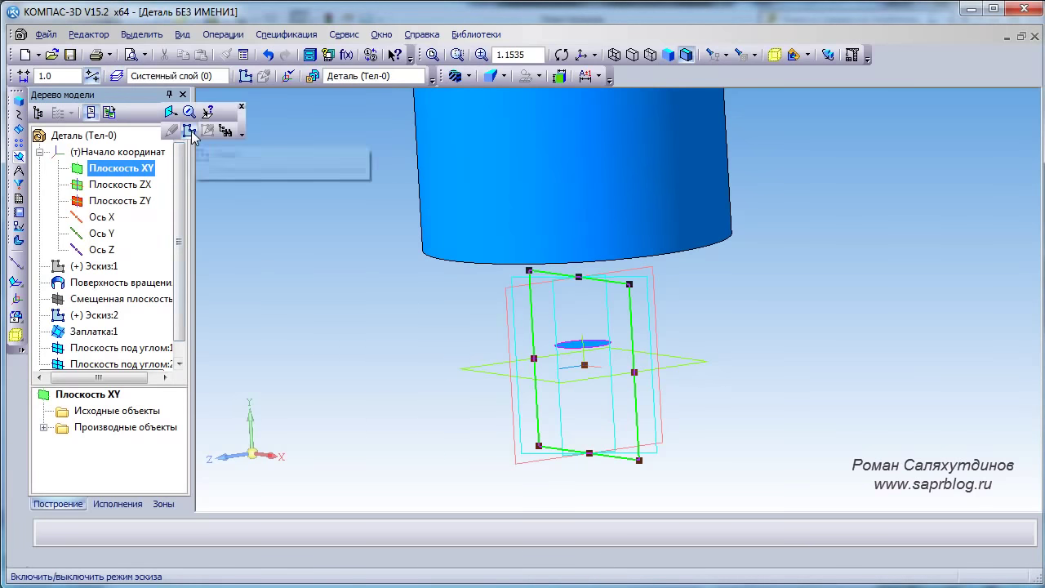
click(190, 131)
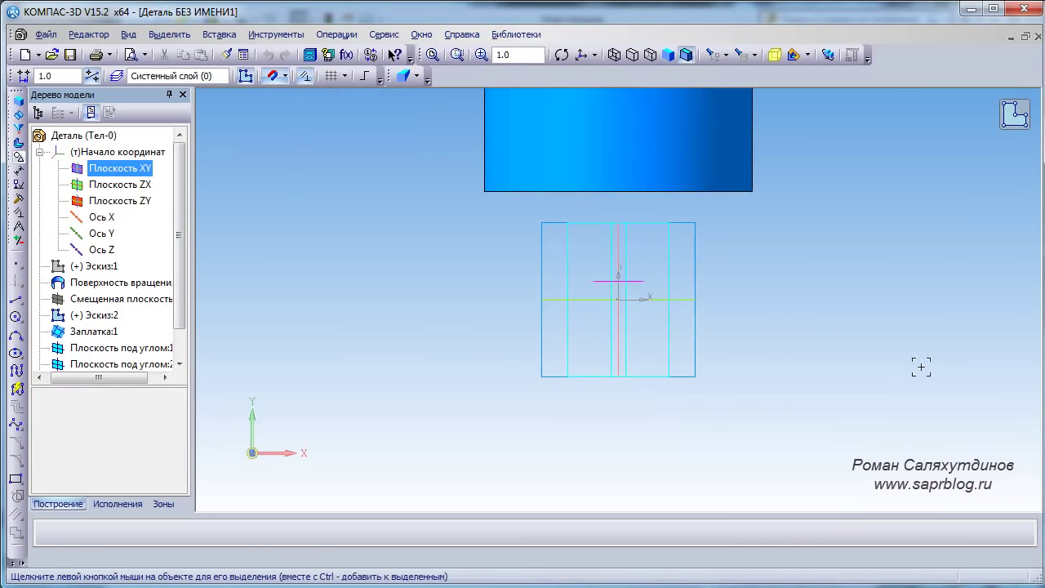
scroll(865, 331, up, 2)
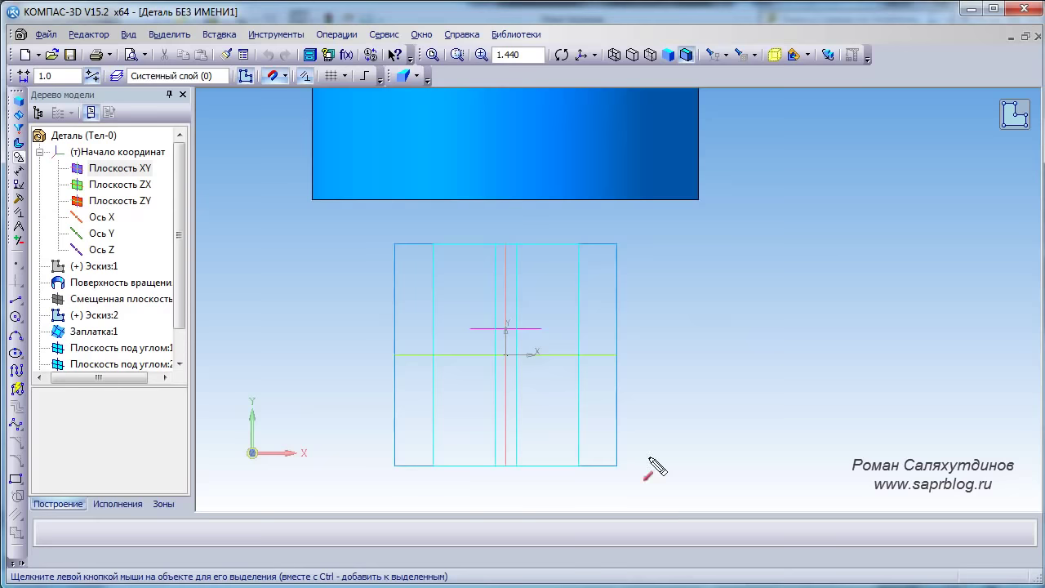
drag(620, 438, 534, 334)
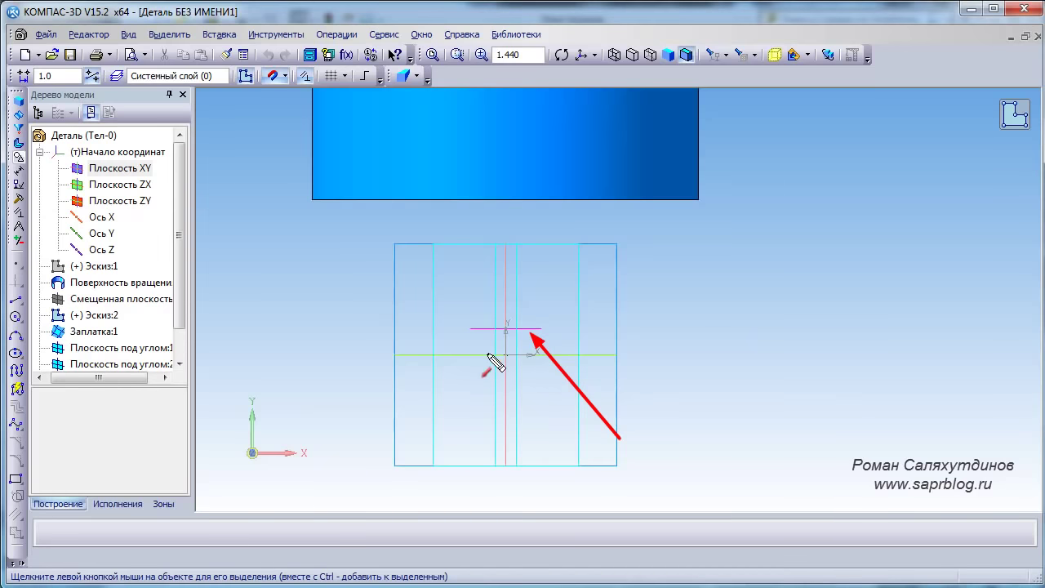
key(Escape)
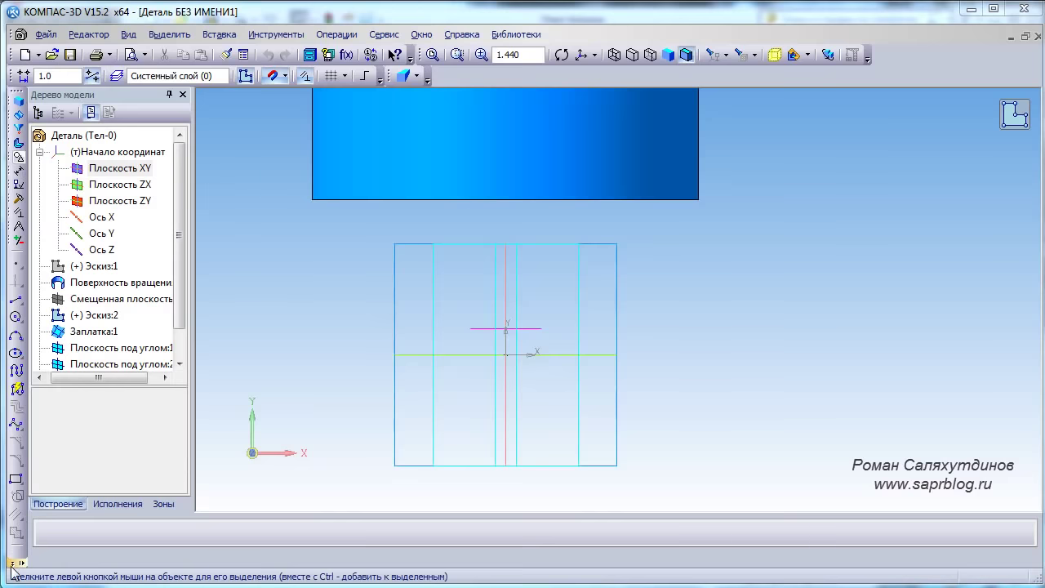
Project the circular patch's edge into the sketch as a horizontal line and finish the projection command
click(334, 35)
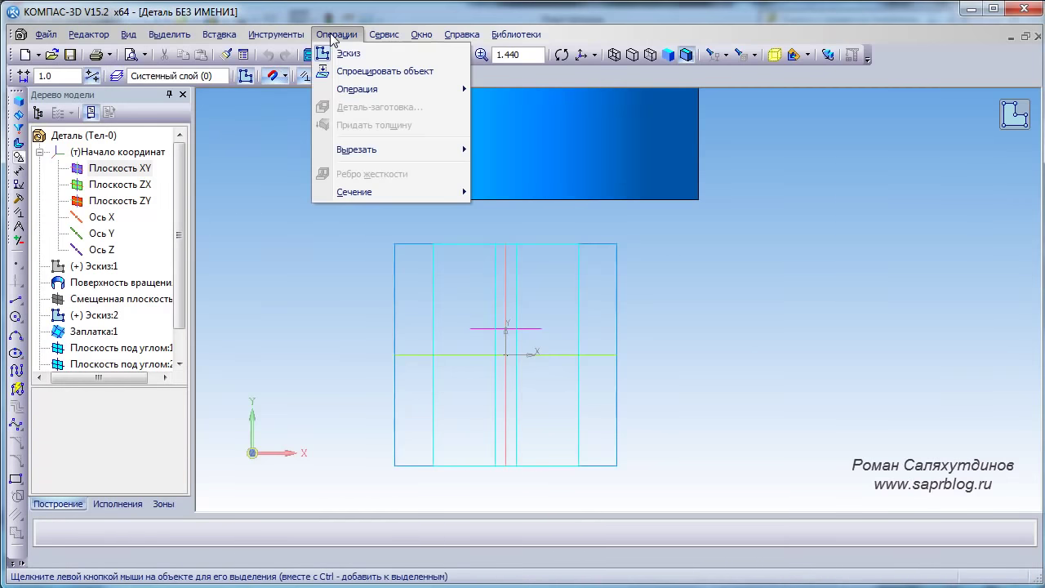
click(359, 72)
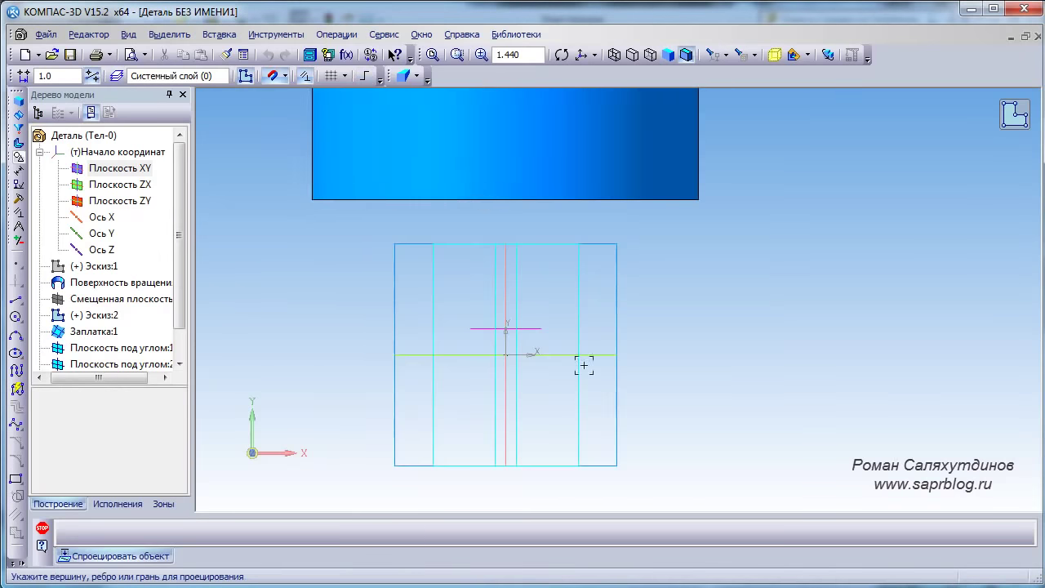
scroll(531, 340, up, 2)
click(525, 330)
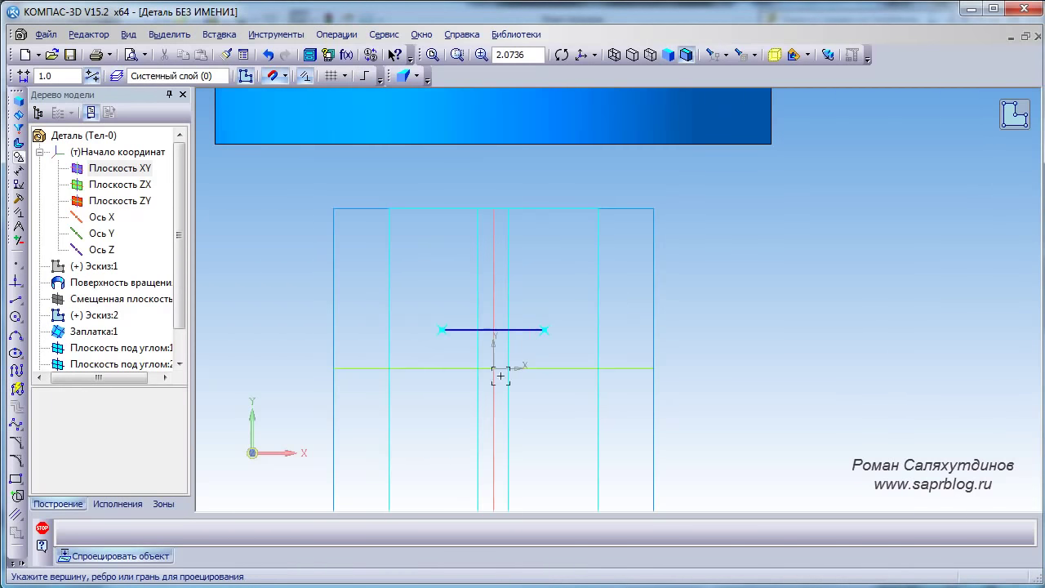
scroll(472, 355, down, 1)
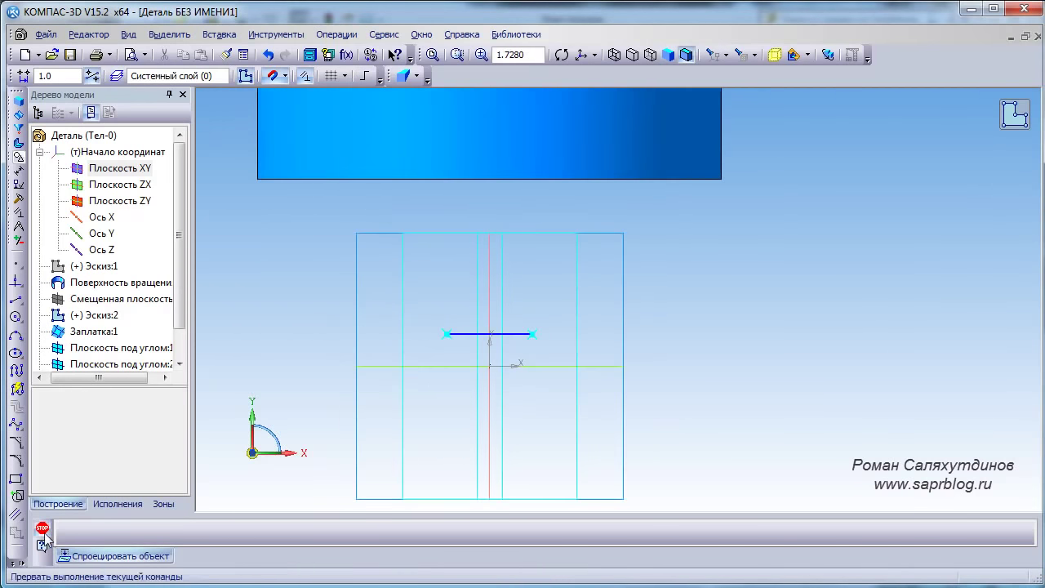
click(43, 531)
scroll(788, 290, down, 1)
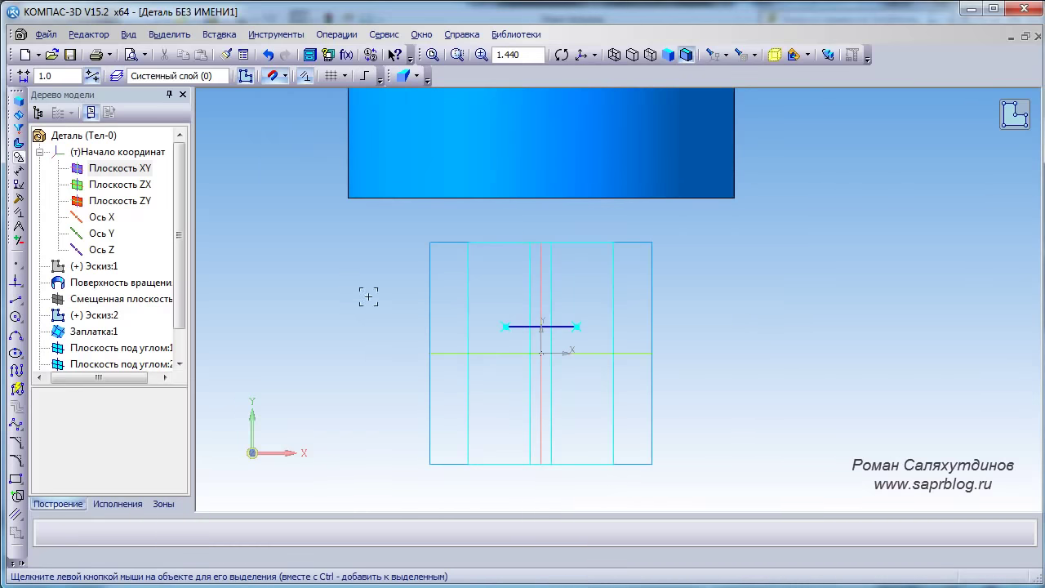
Switch the segment line style to the teal one and draw a horizontal segment about 40 mm long from the origin in the positive X direction
click(15, 298)
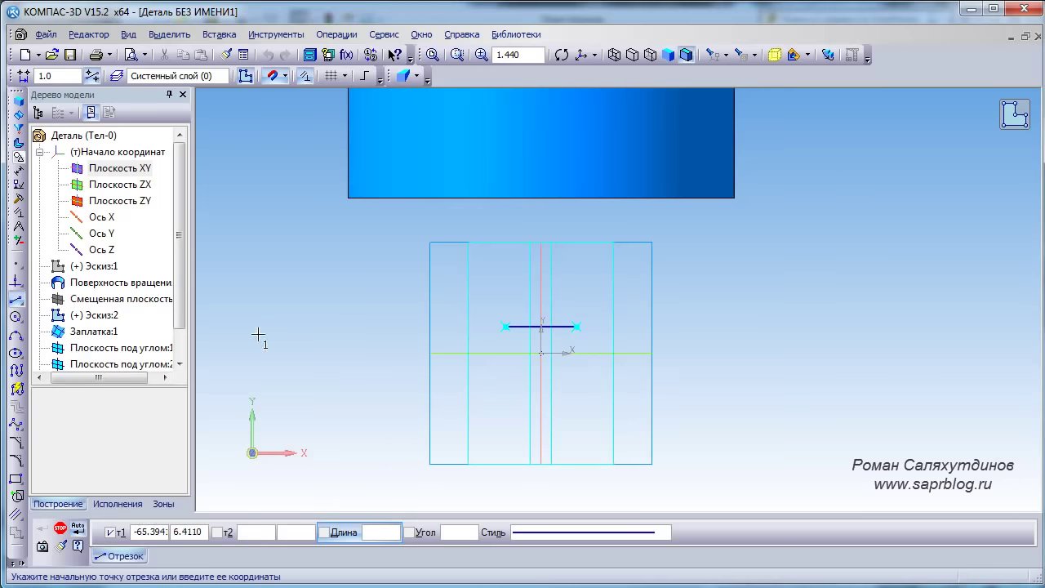
click(591, 535)
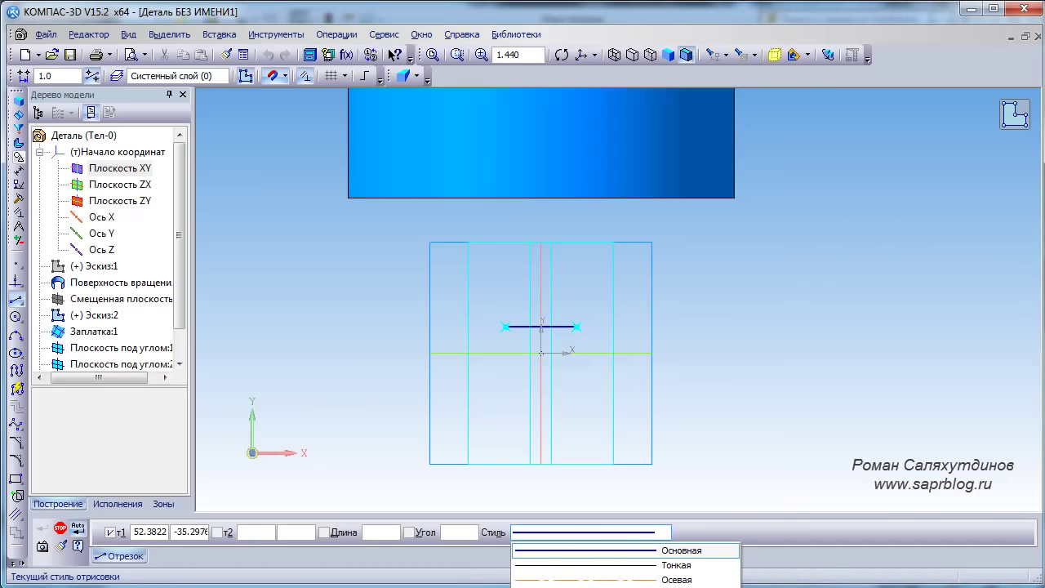
click(680, 550)
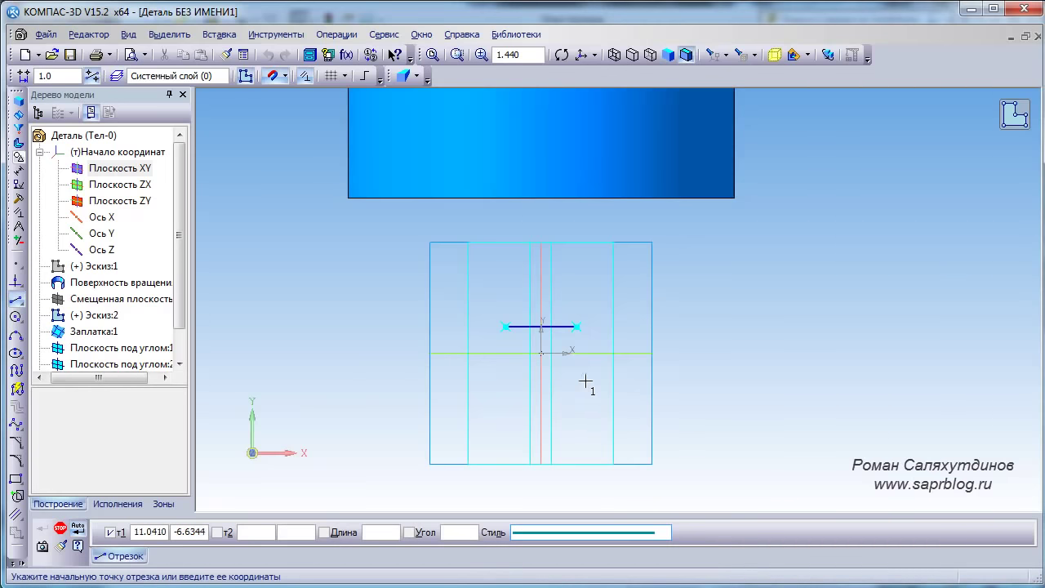
scroll(560, 401, up, 1)
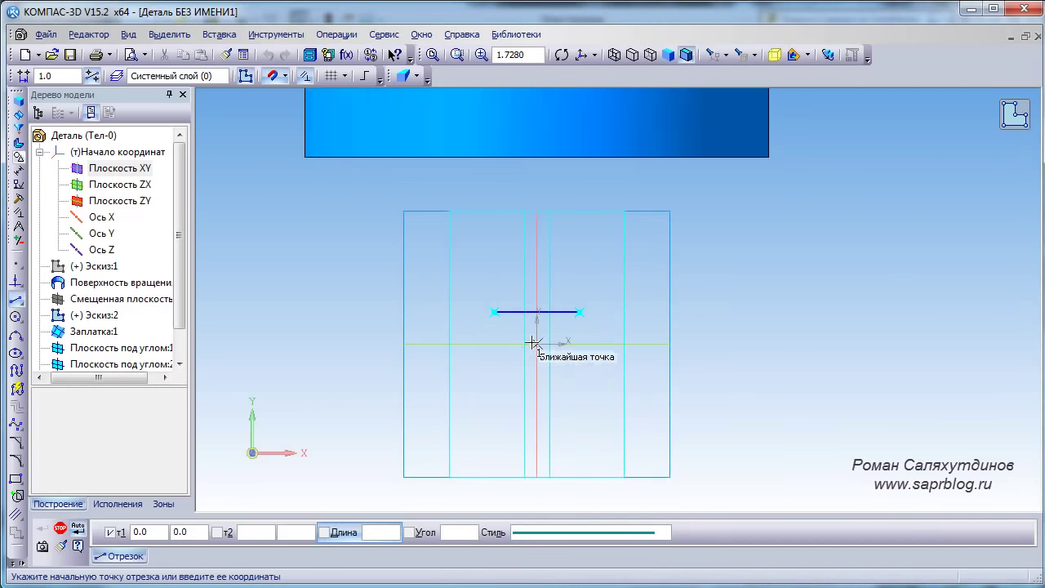
click(535, 343)
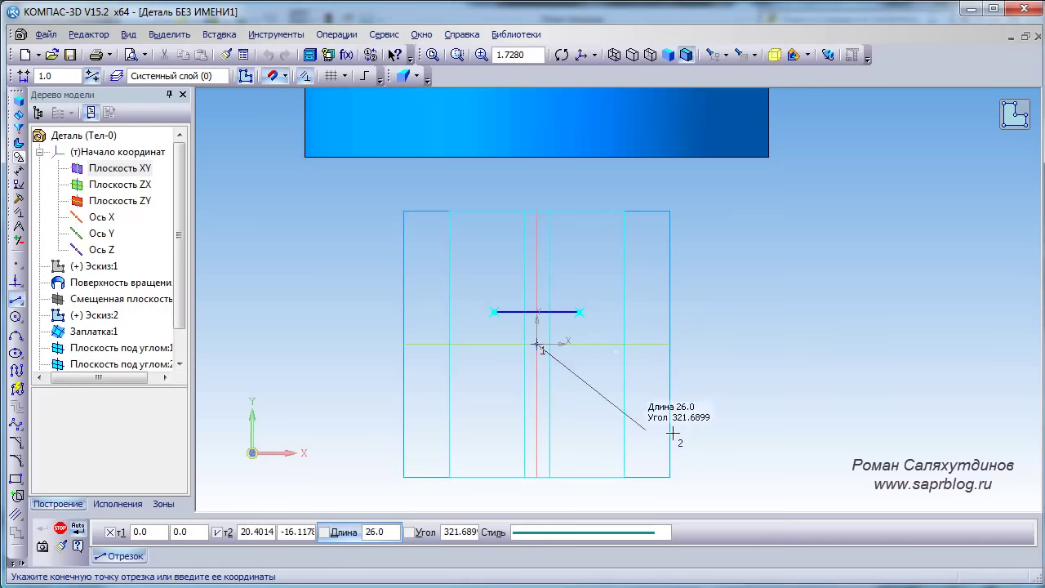
click(751, 343)
scroll(785, 412, down, 1)
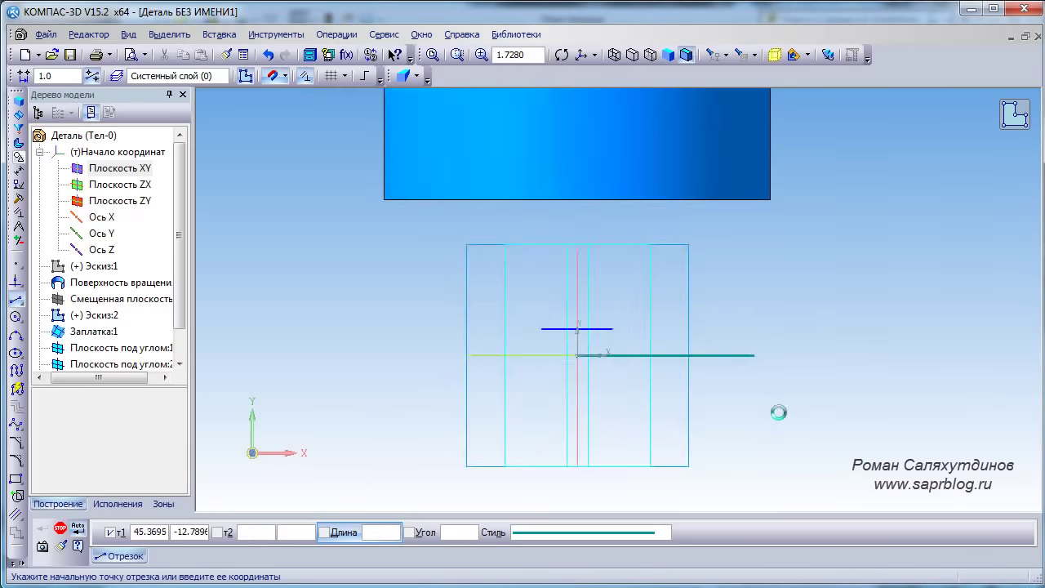
Draw a vertical segment in the same teal style from the bottle body's lower corner (43.5, 35) up along its side edge
middle_drag(828, 234, 742, 319)
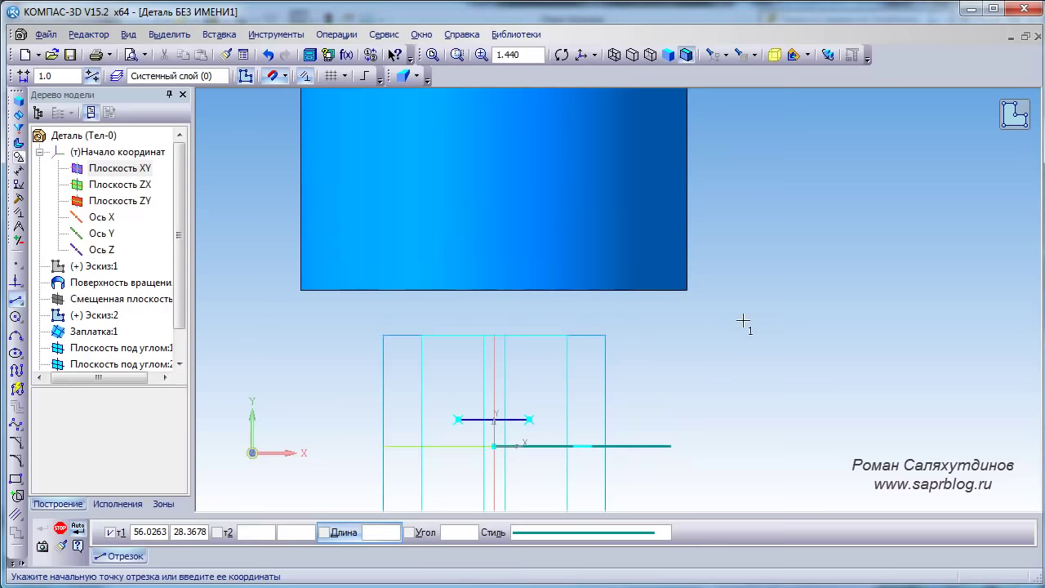
click(689, 290)
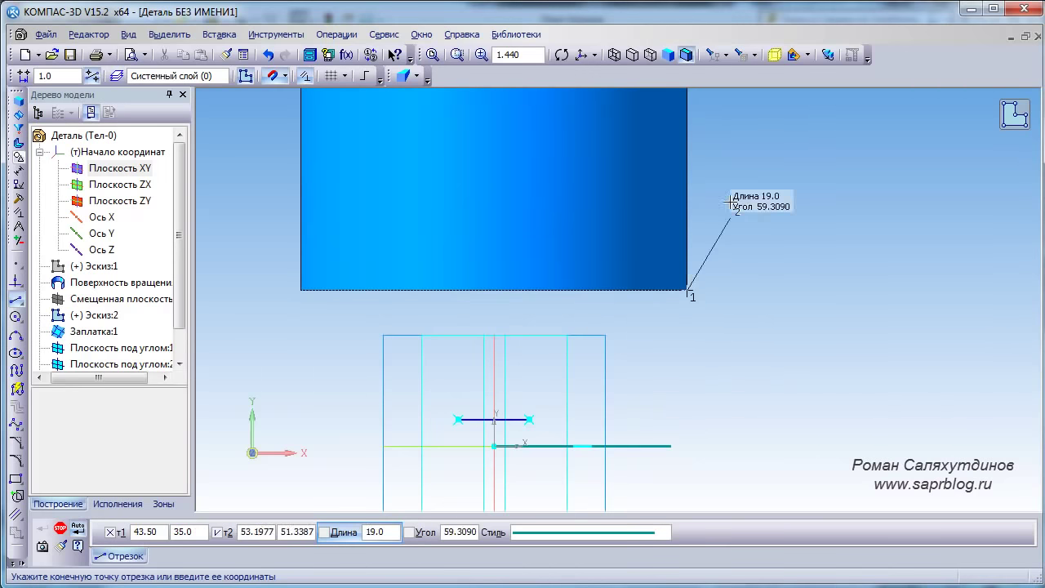
click(687, 155)
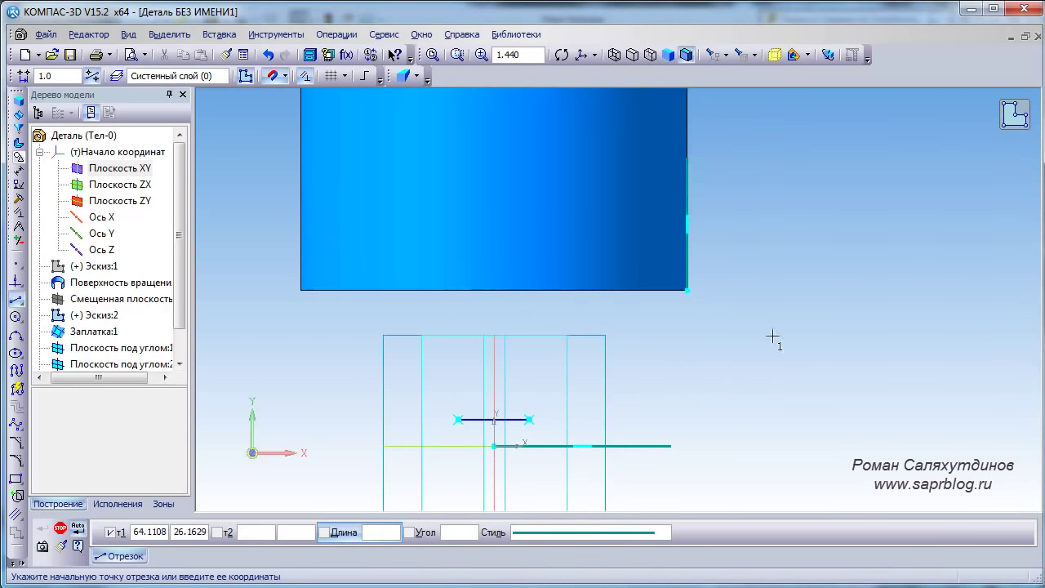
click(60, 528)
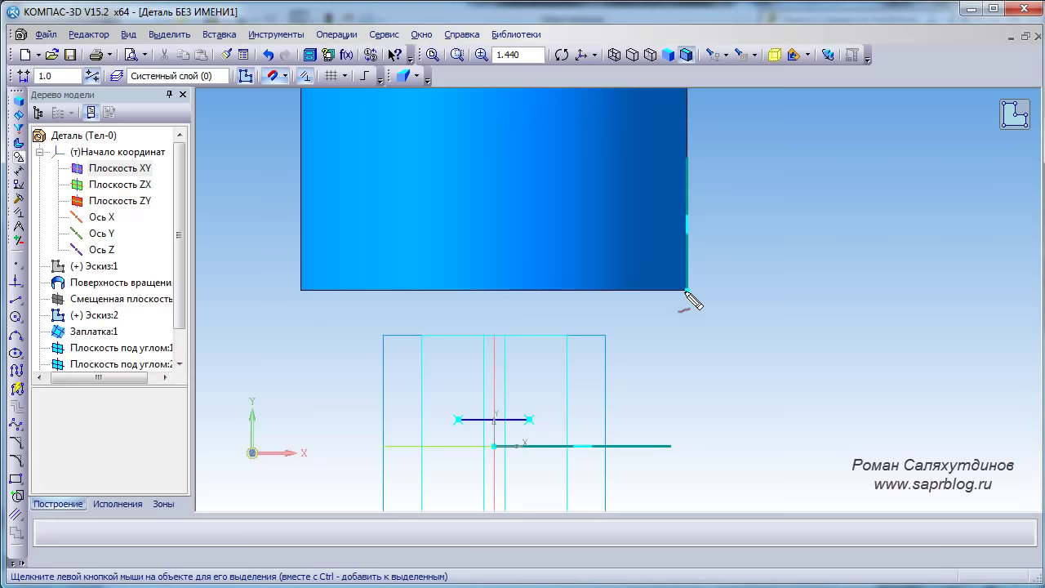
Begin an order 4 spline by poles at the body's lower corner (43.5, 35), with poles at about (43.5, 17.8) and (28.2, -4.4)
mouse_move(685, 292)
mouse_down()
mouse_move(646, 405)
mouse_move(615, 439)
mouse_move(594, 437)
mouse_move(577, 410)
mouse_move(531, 419)
mouse_up()
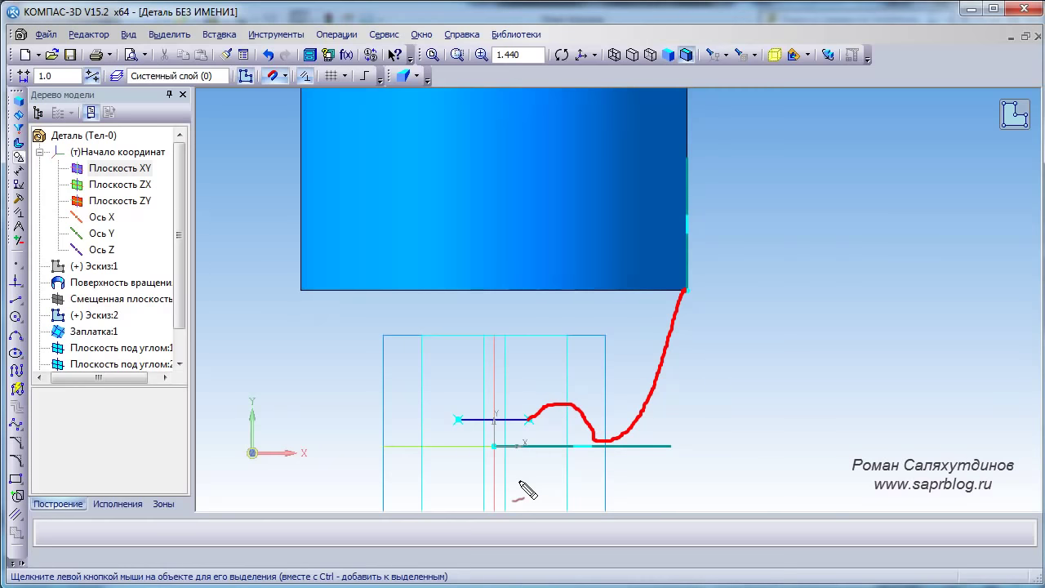
key(Escape)
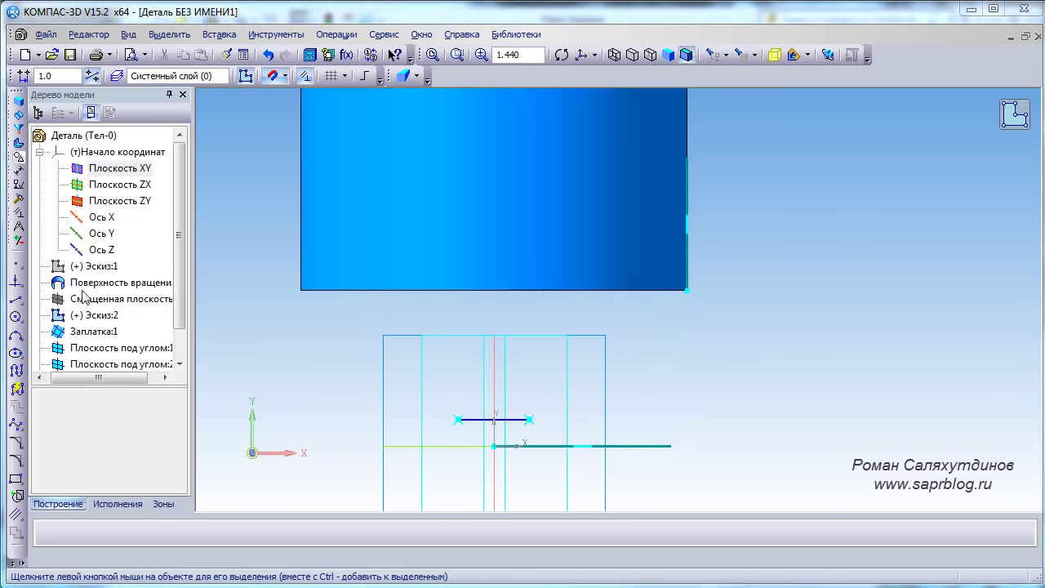
click(18, 430)
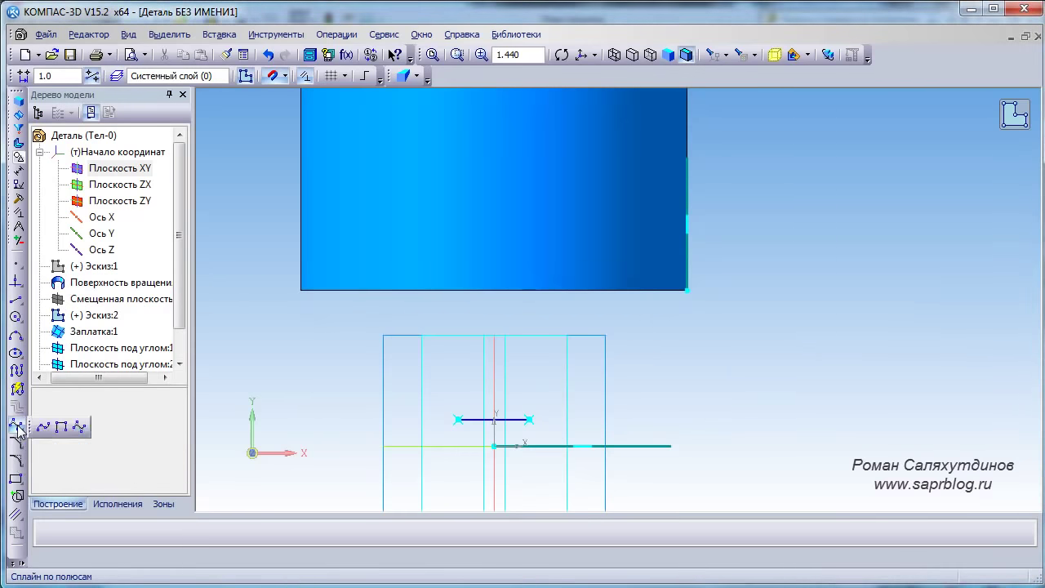
click(80, 427)
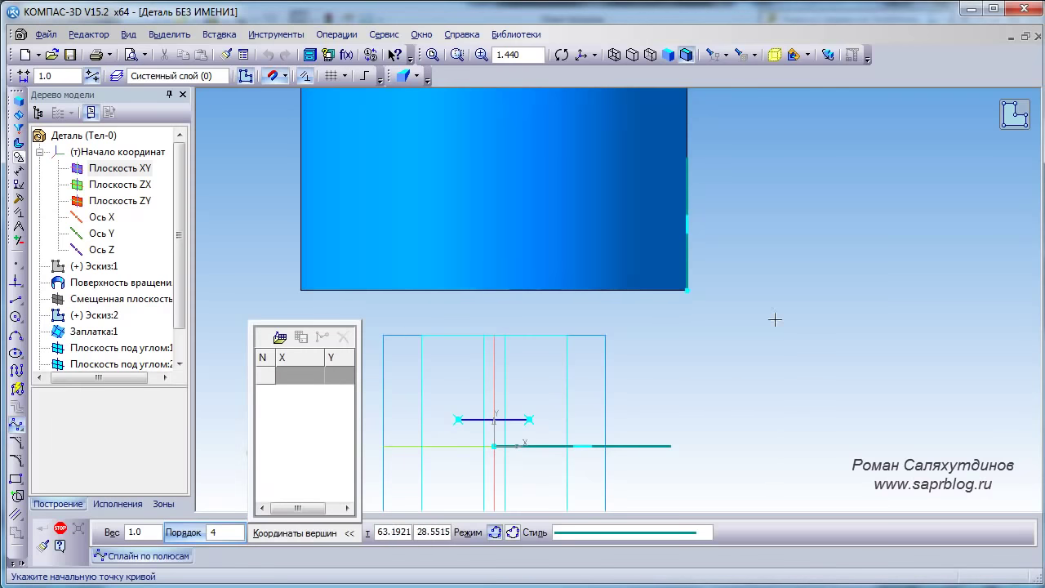
middle_drag(697, 359, 749, 329)
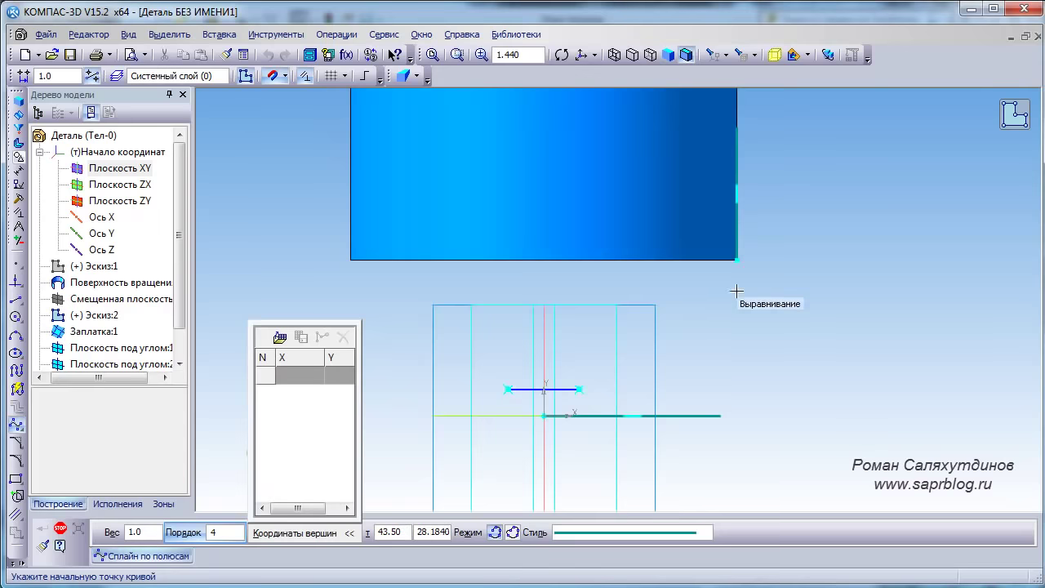
scroll(736, 279, up, 1)
click(737, 256)
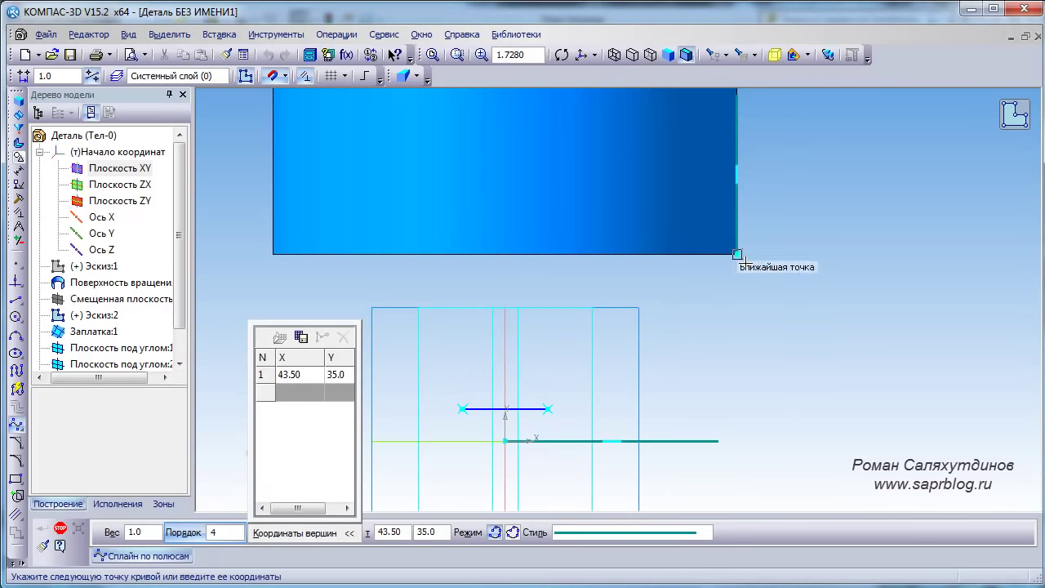
click(737, 347)
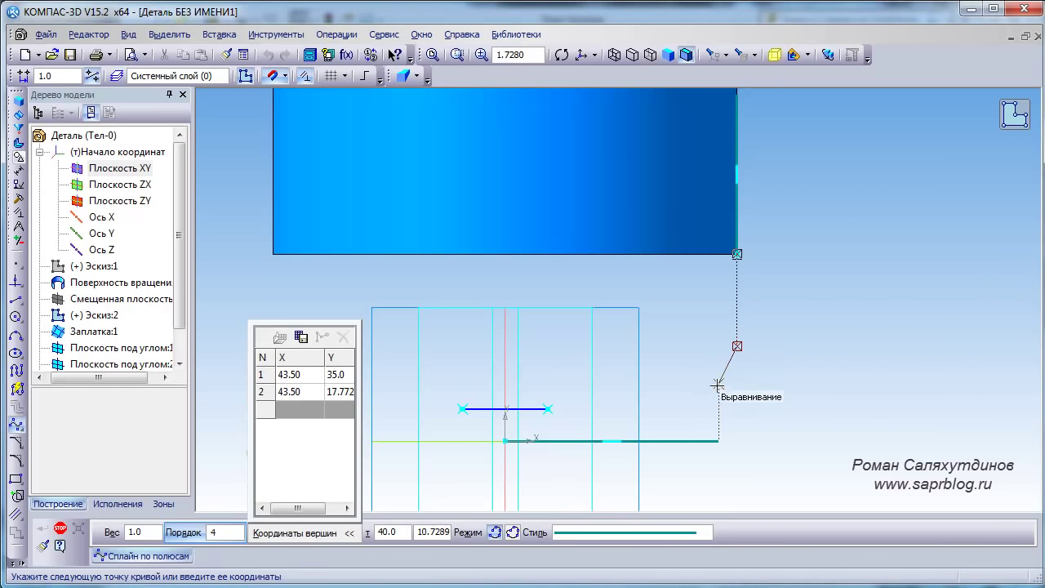
click(655, 463)
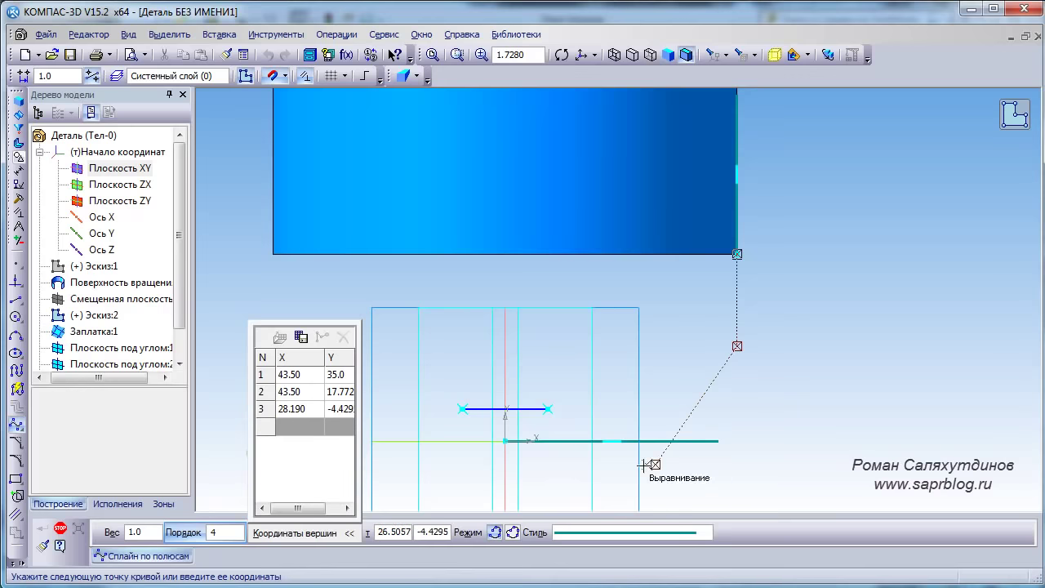
Add spline poles at about (15.6, 1.7) and (13.4, 5.9), end at the projected line's endpoint (8, 6), and create the curve
click(588, 431)
scroll(588, 431, up, 2)
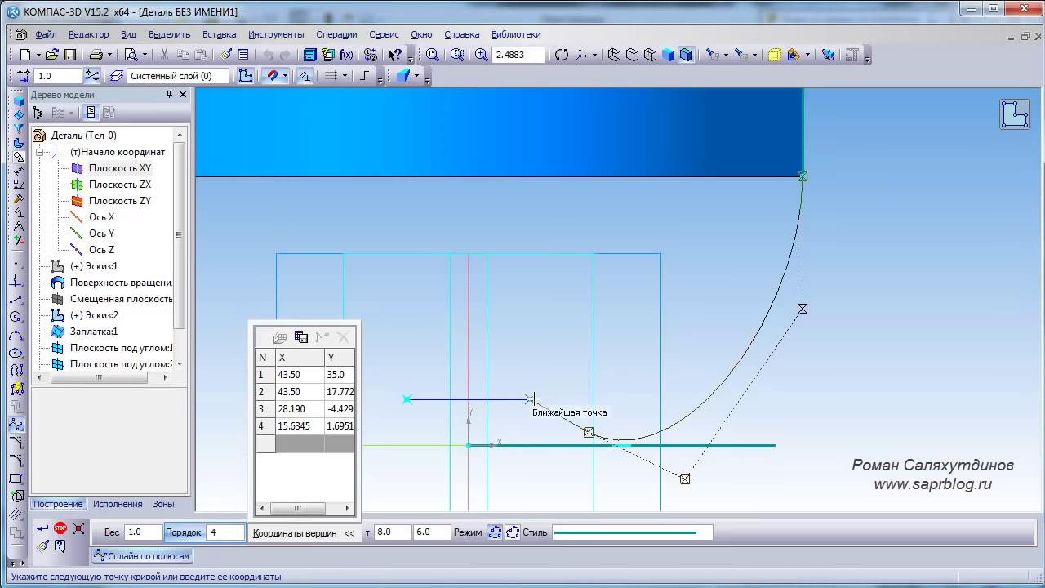
click(571, 400)
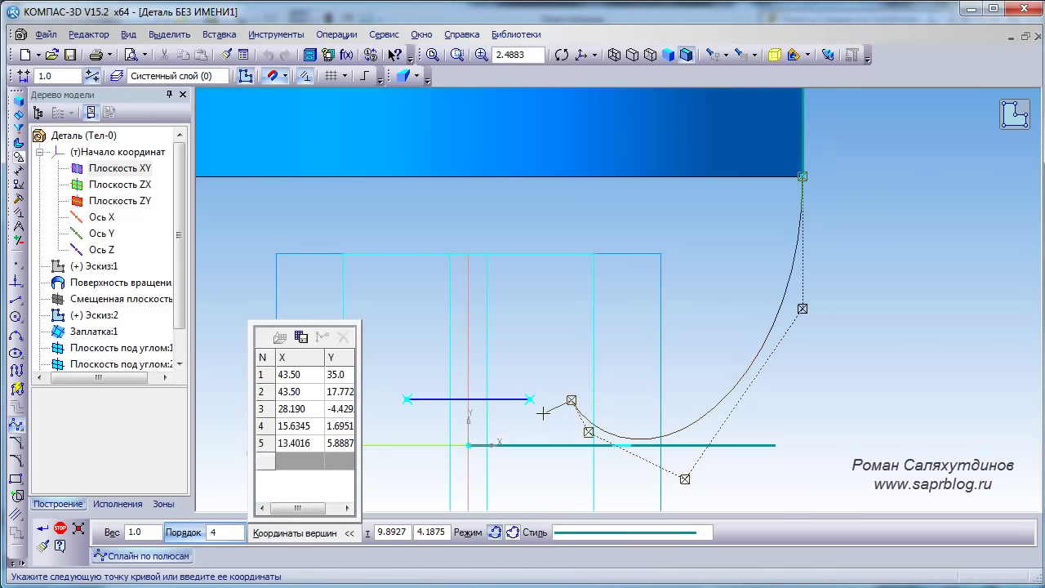
key(Return)
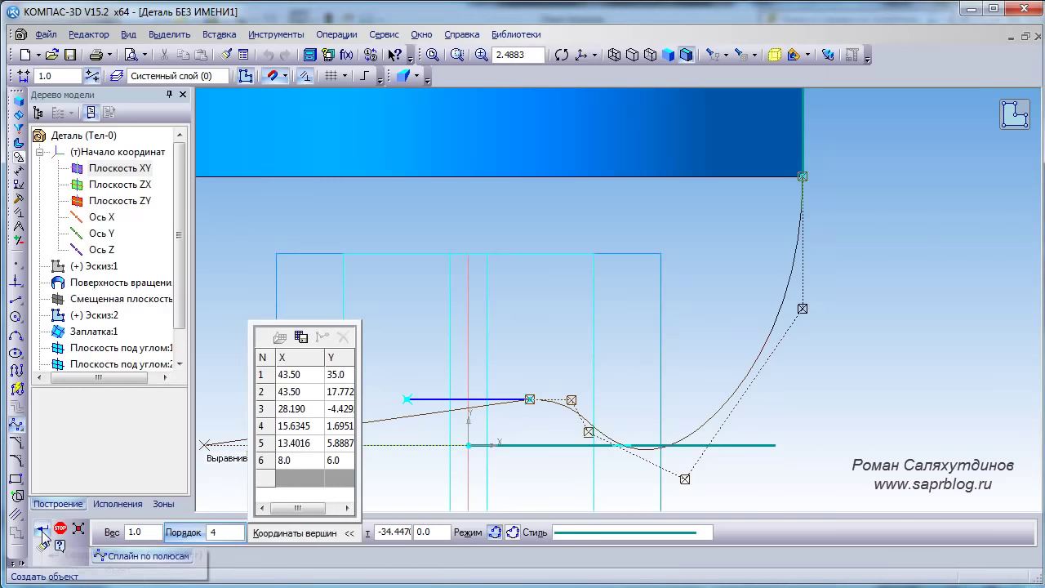
right_click(439, 215)
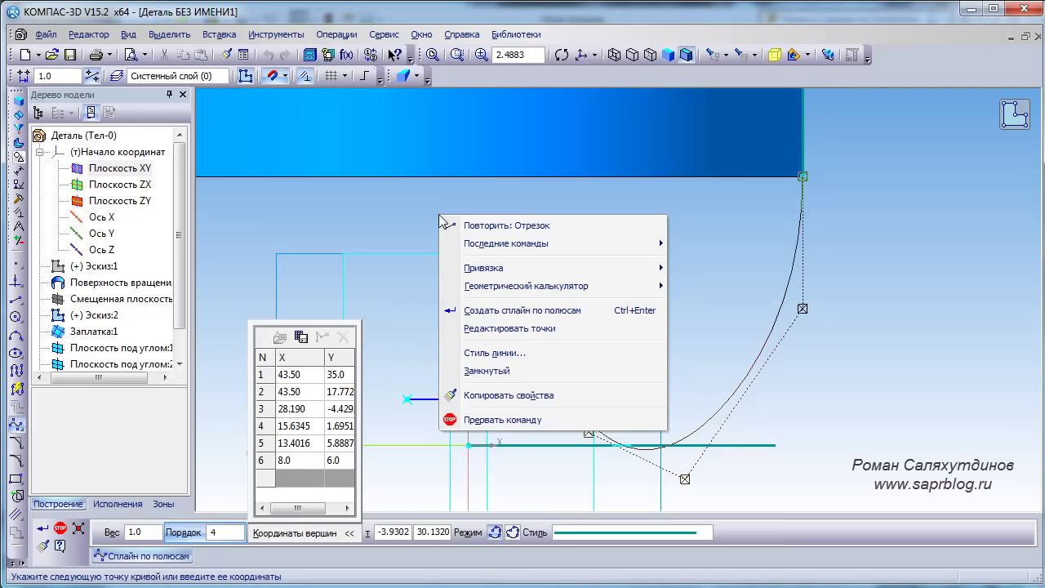
click(488, 311)
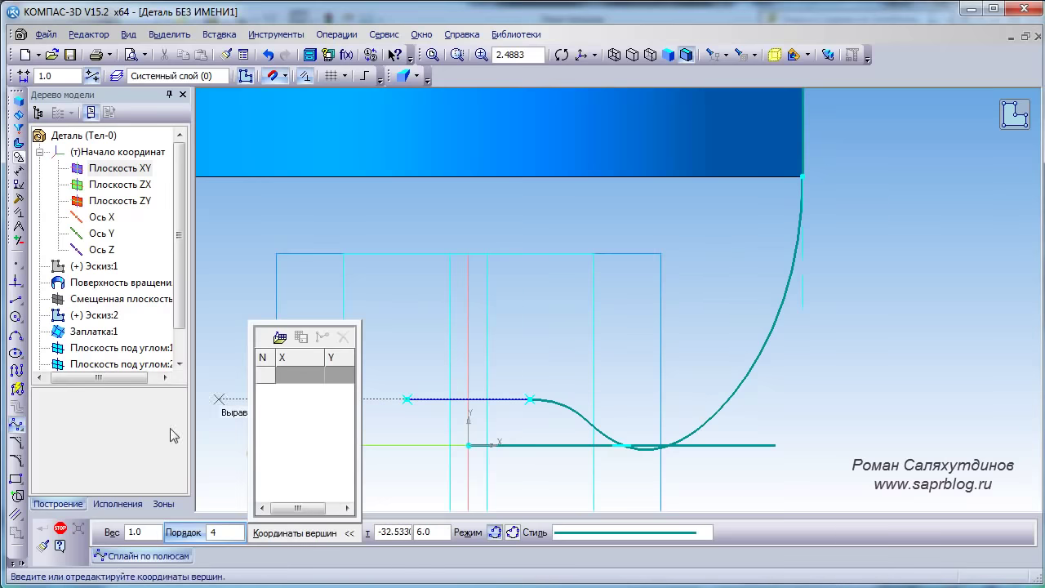
click(60, 529)
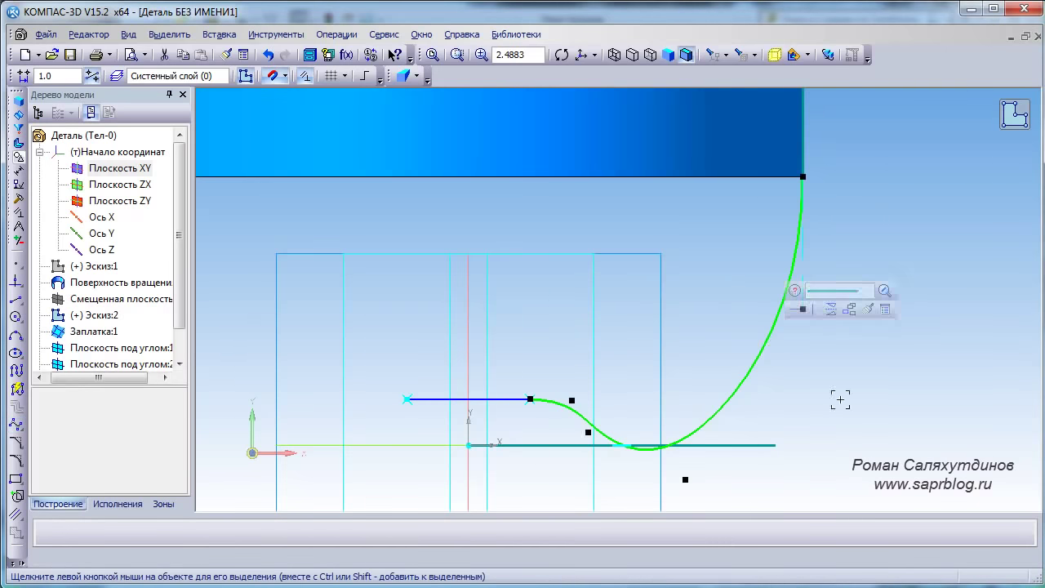
Change the spline's line style to Основная
click(769, 341)
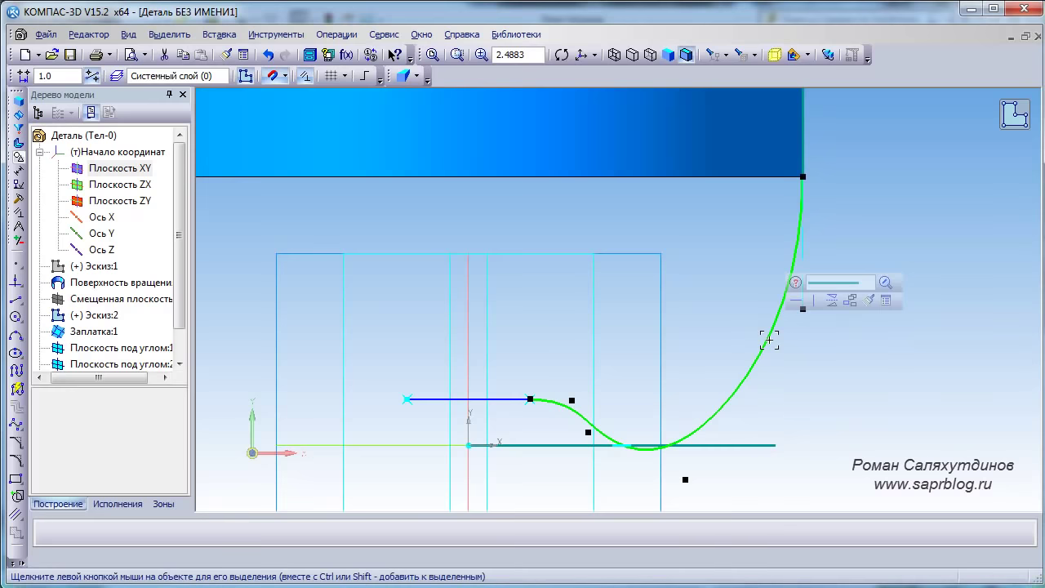
click(868, 286)
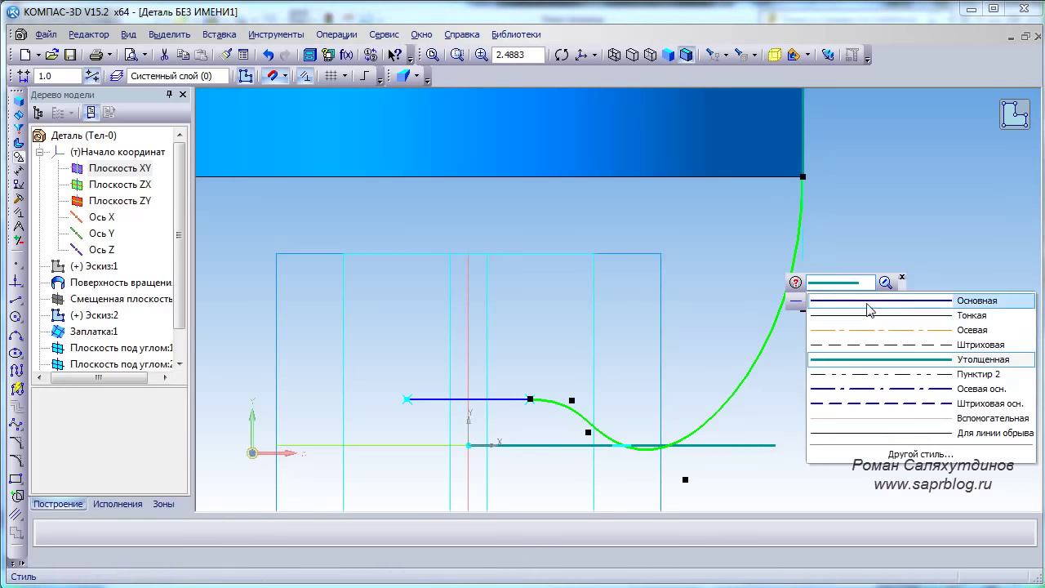
click(868, 303)
click(947, 181)
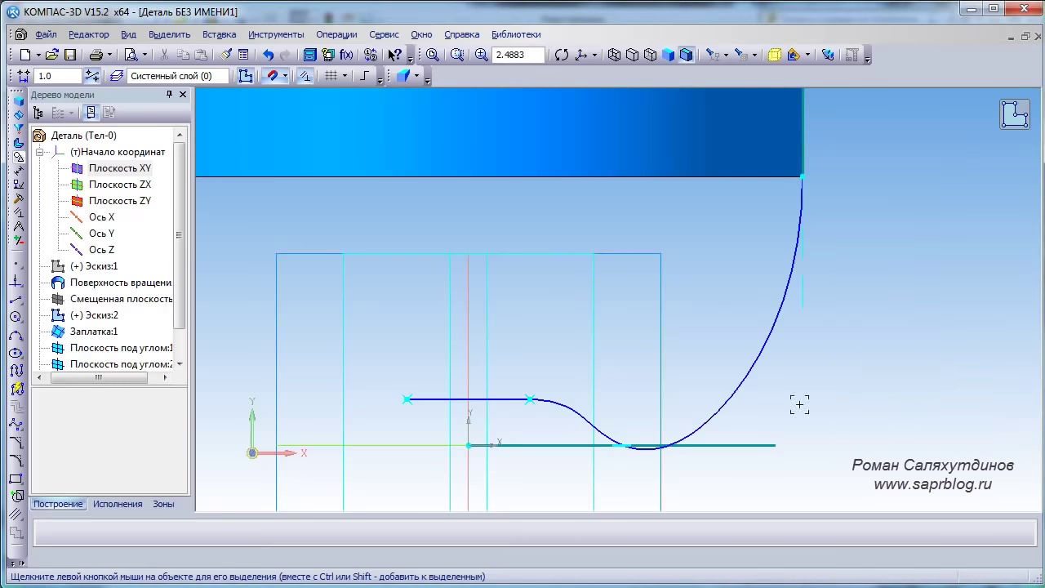
click(759, 362)
click(820, 396)
click(759, 371)
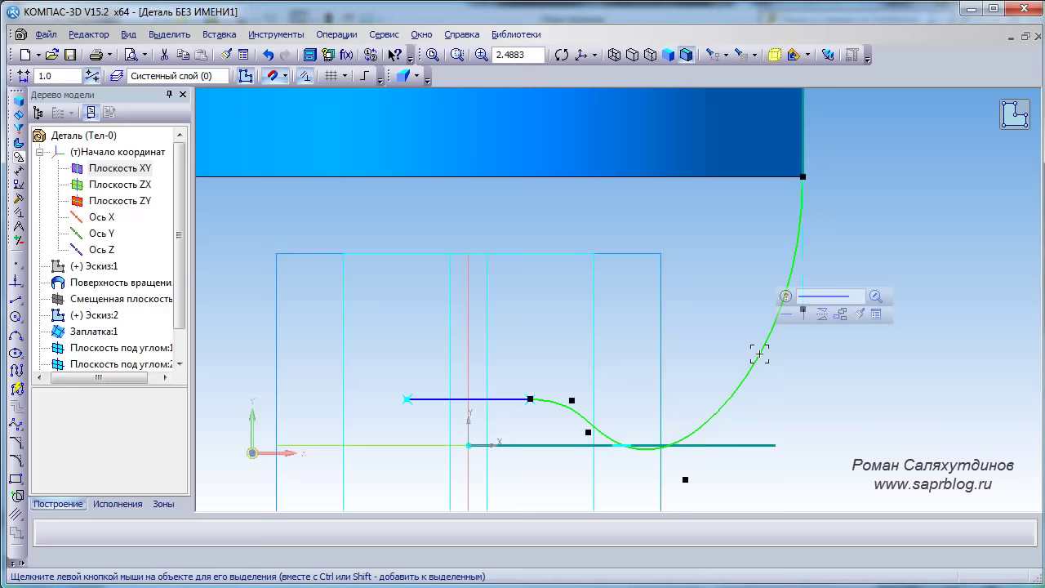
click(916, 410)
click(773, 325)
click(800, 373)
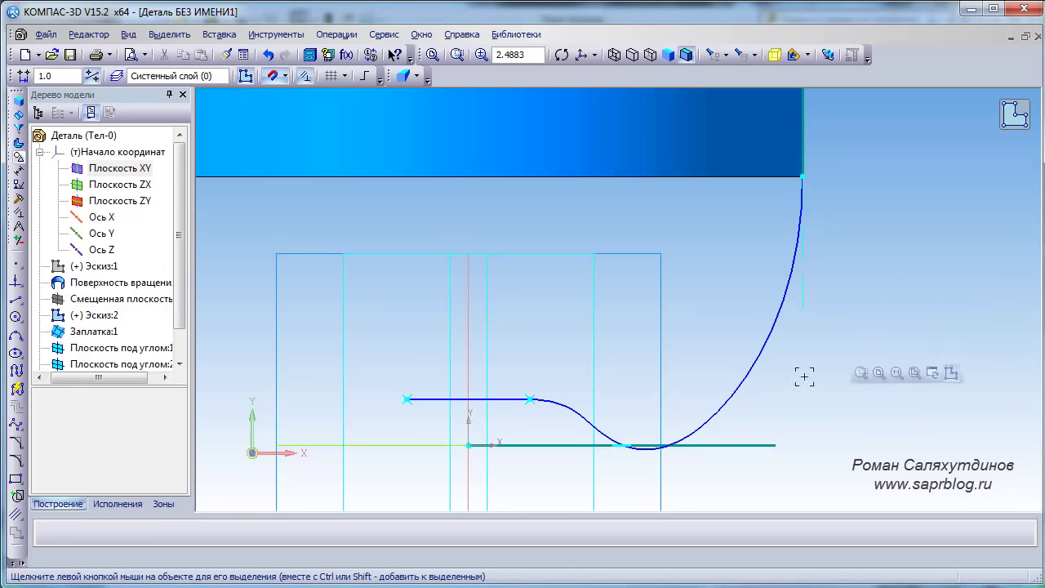
click(776, 325)
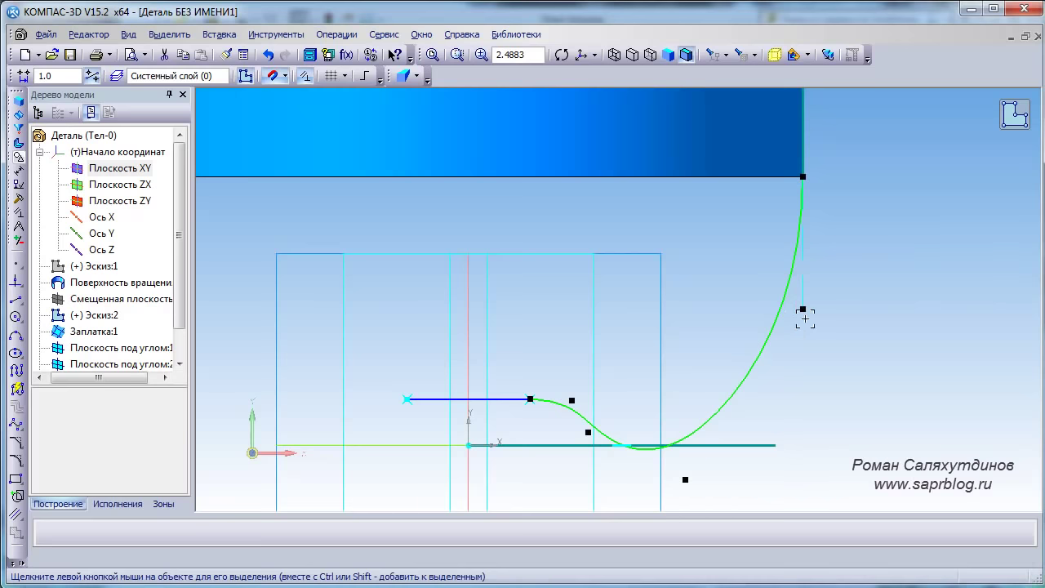
click(903, 405)
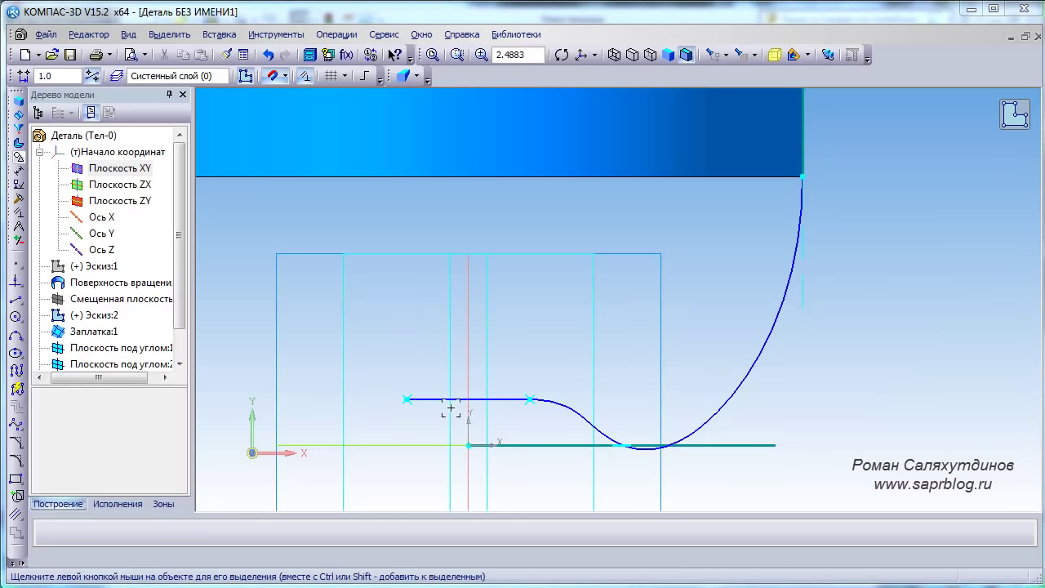
Change the line style of the projected patch edge segment to Утолщенная
click(492, 400)
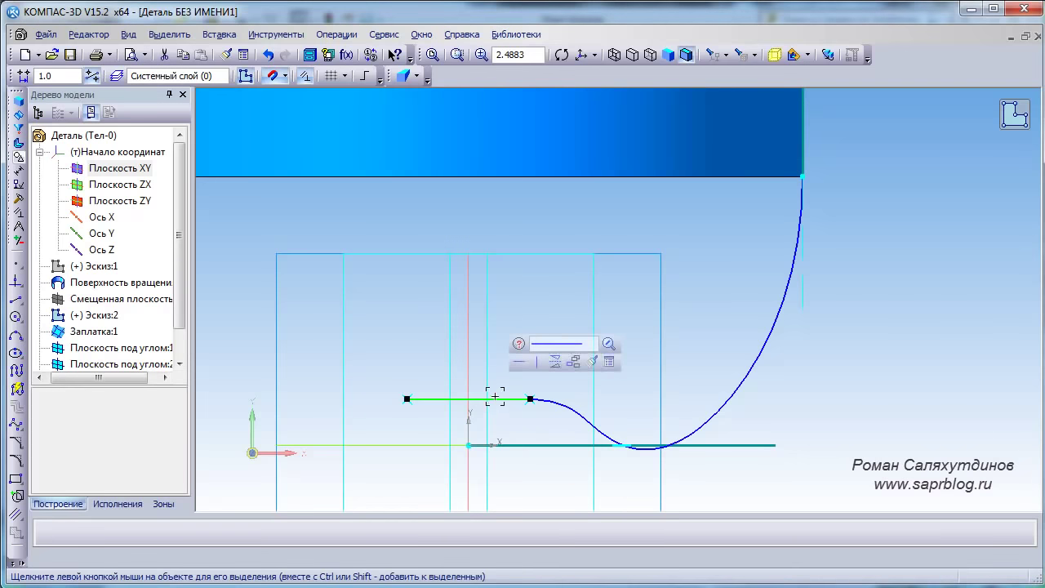
click(594, 344)
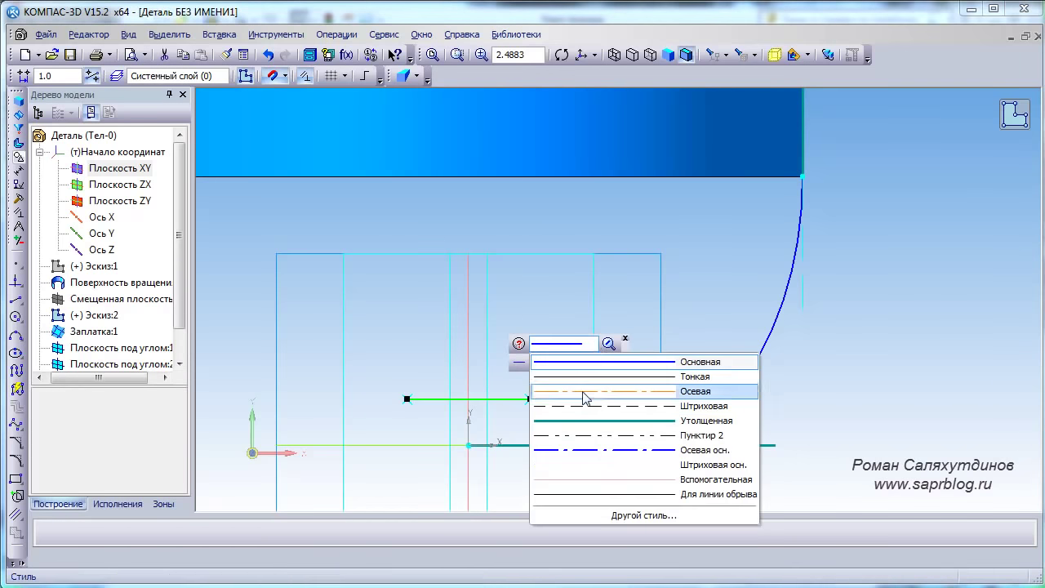
click(614, 422)
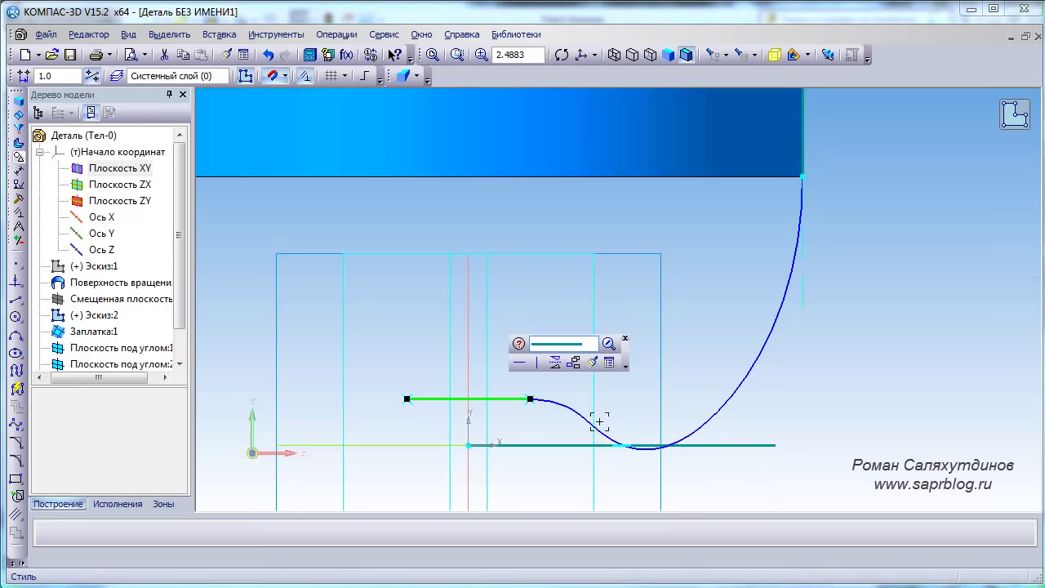
click(829, 390)
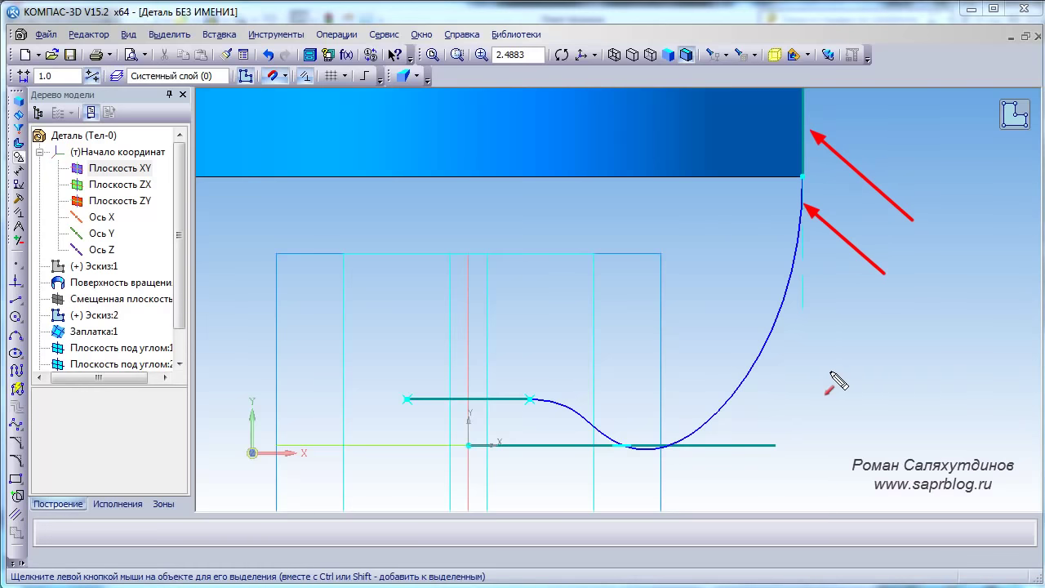
Apply tangency constraints between the spline and the projected segment, and between the spline and the horizontal segment from the origin
click(20, 218)
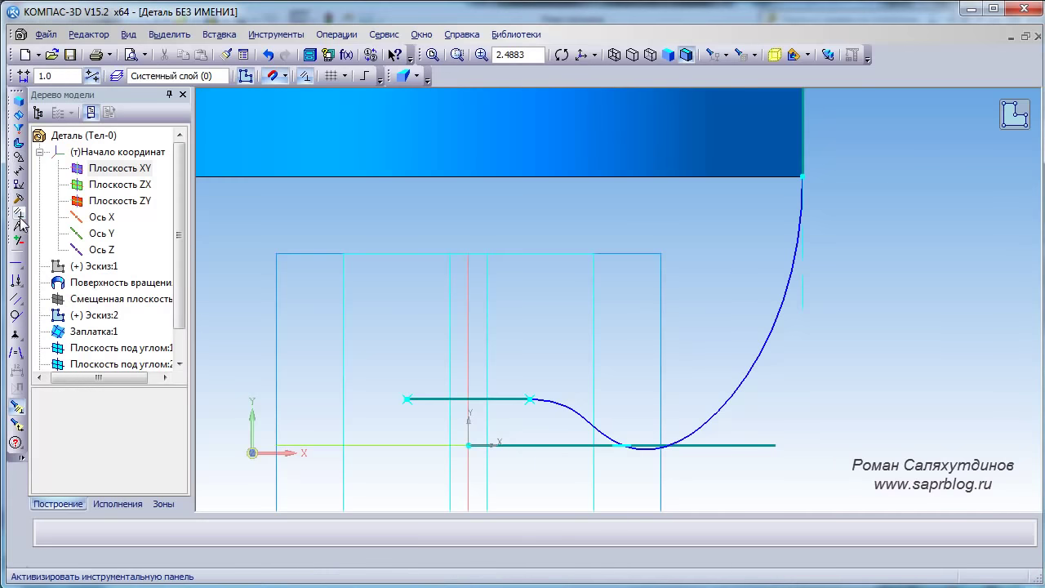
click(19, 320)
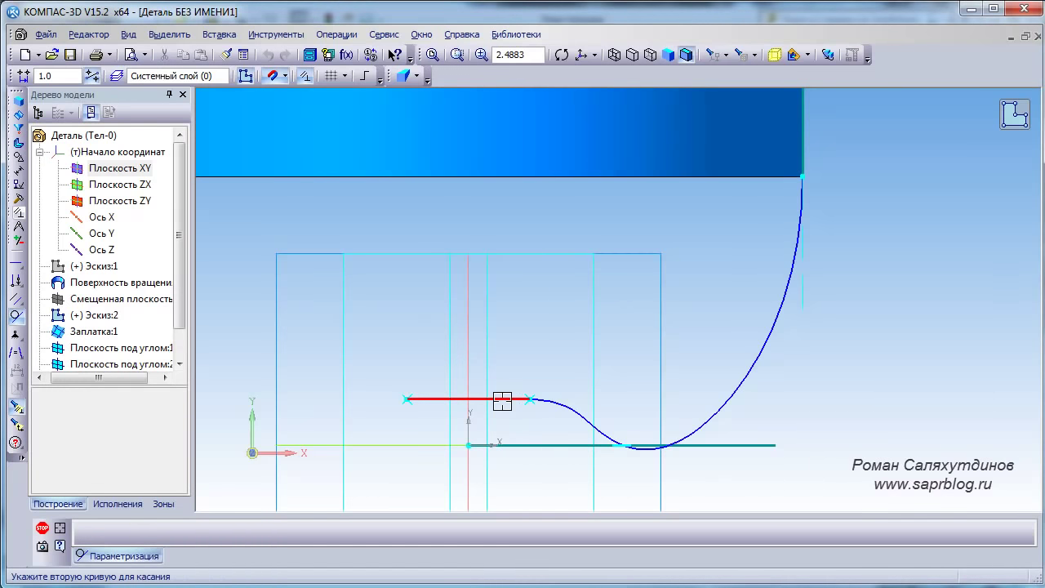
click(551, 401)
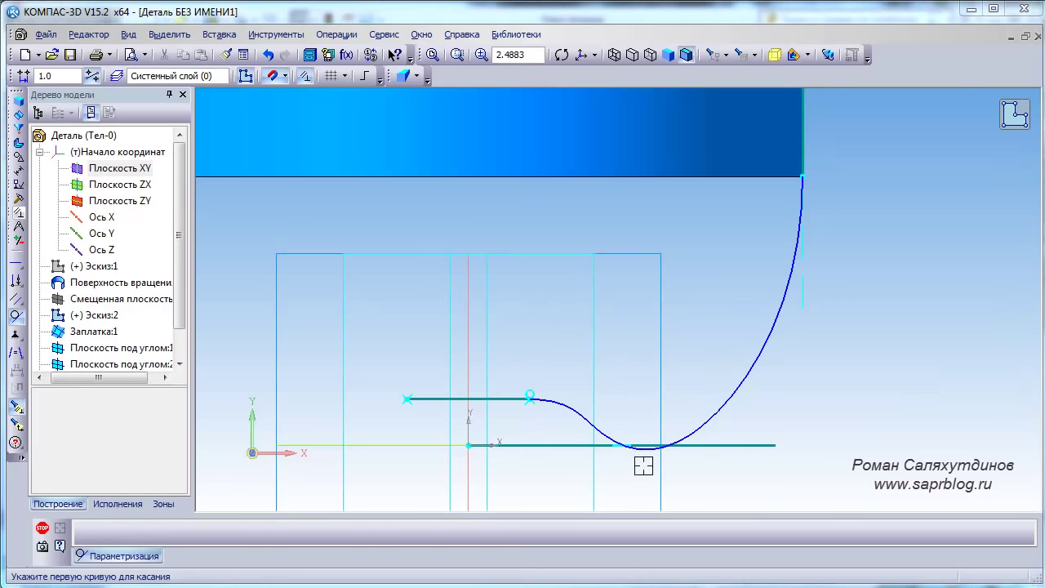
click(723, 447)
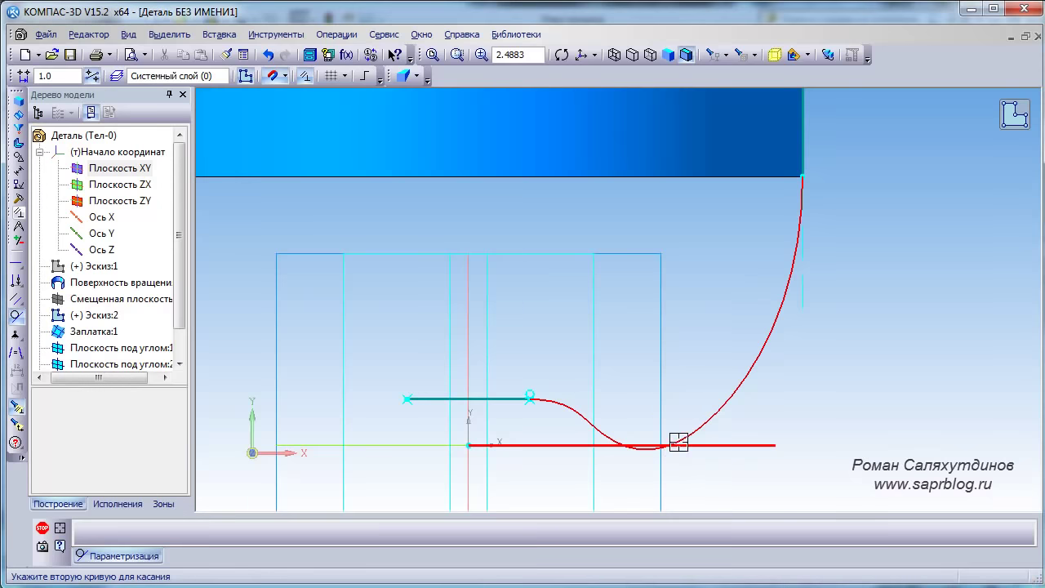
click(676, 436)
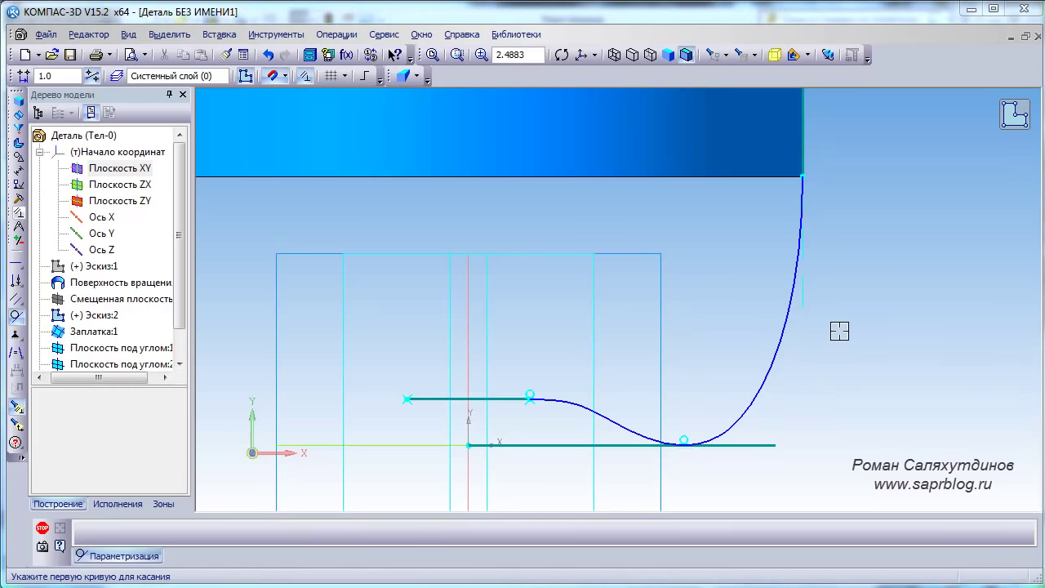
Constrain the spline tangent to the vertical segment along the bottle body's side edge and end the tangency command
click(808, 130)
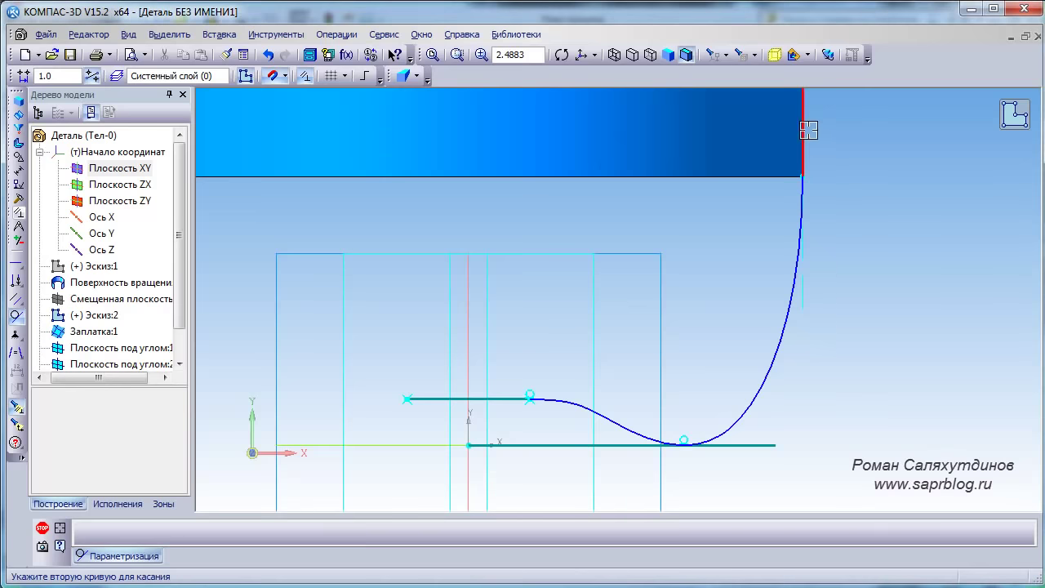
click(802, 205)
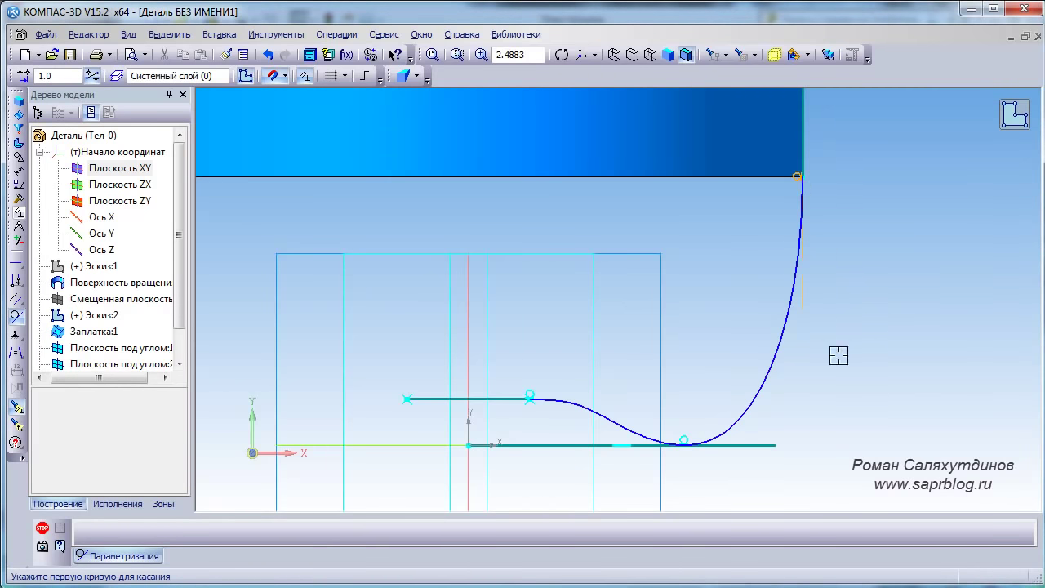
key(Escape)
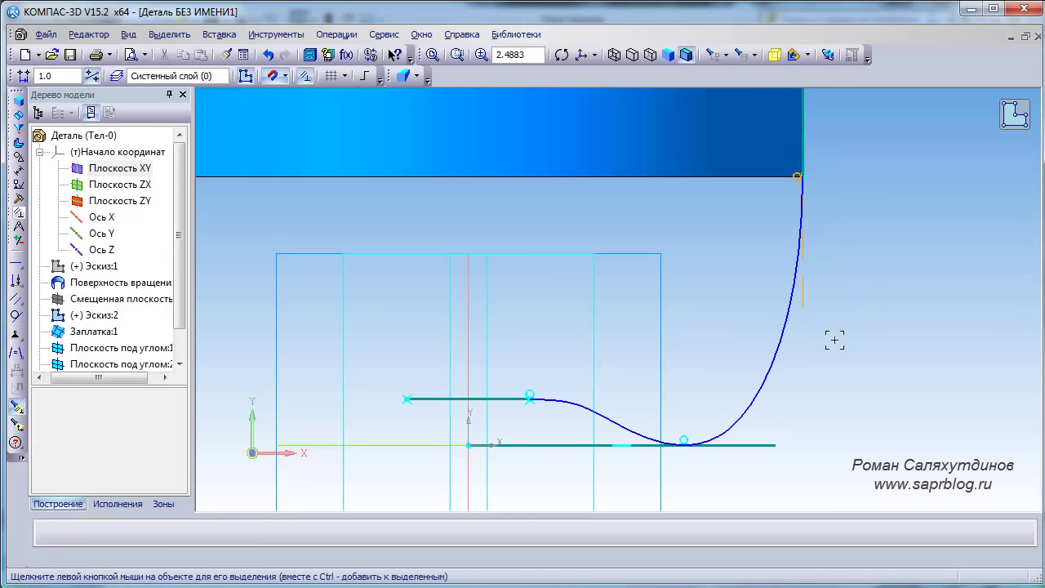
Reshape the spline by moving its inner pole outward, level with the projected segment, and its lowest pole slightly inward
click(763, 369)
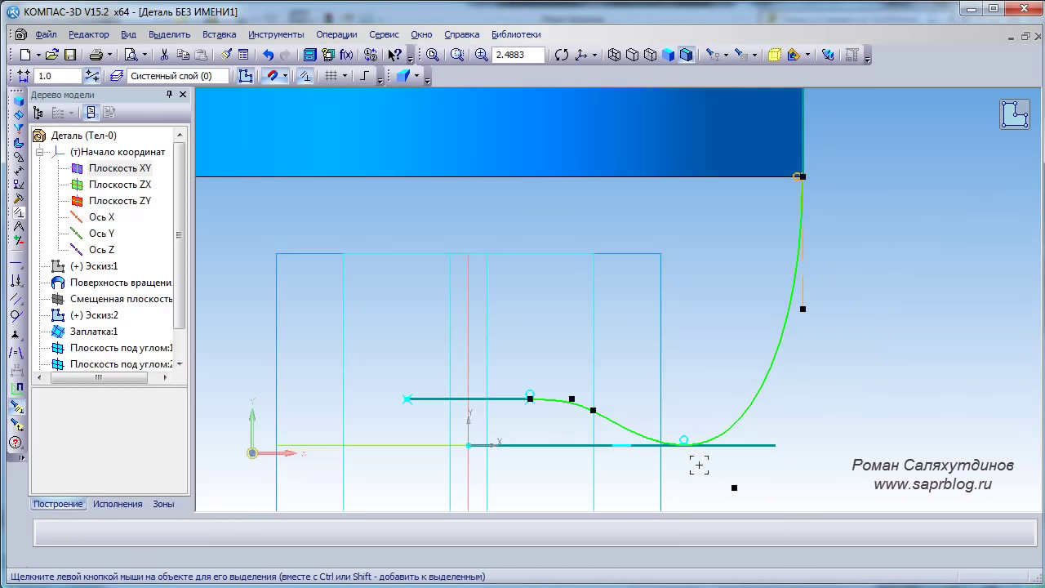
drag(595, 408, 628, 399)
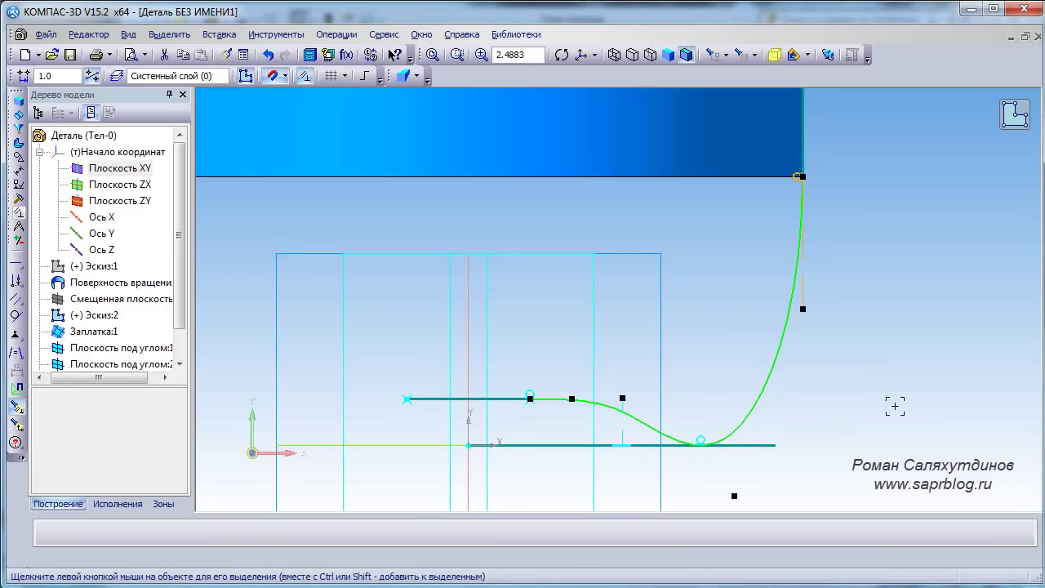
click(825, 466)
click(756, 420)
click(719, 495)
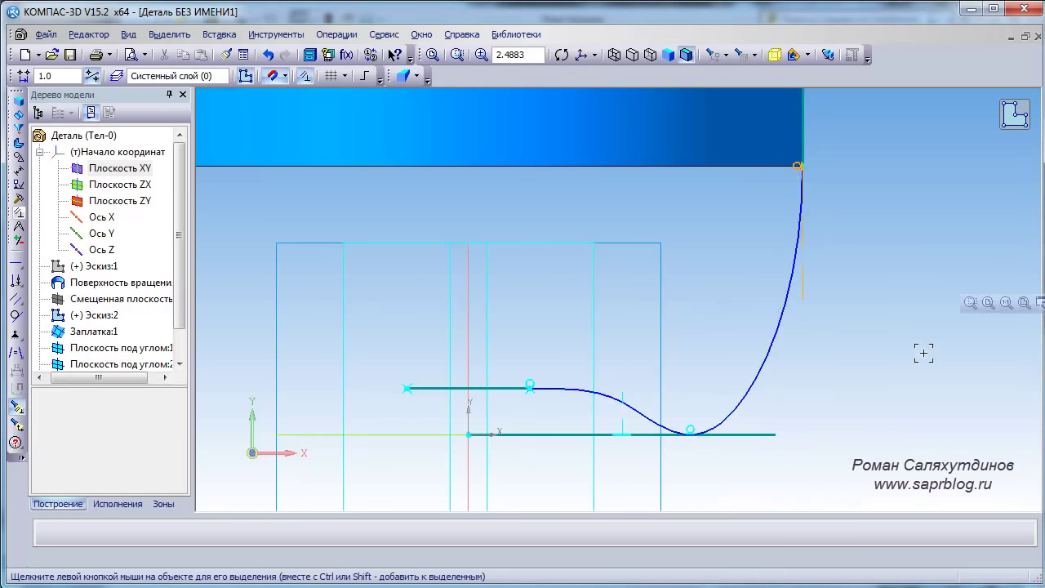
click(598, 398)
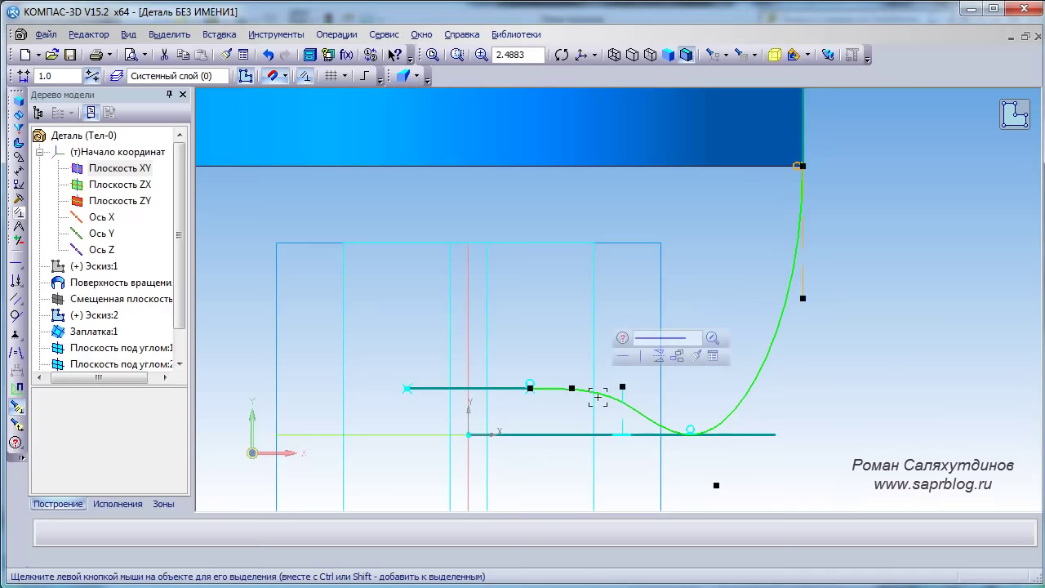
click(637, 383)
drag(637, 383, 624, 387)
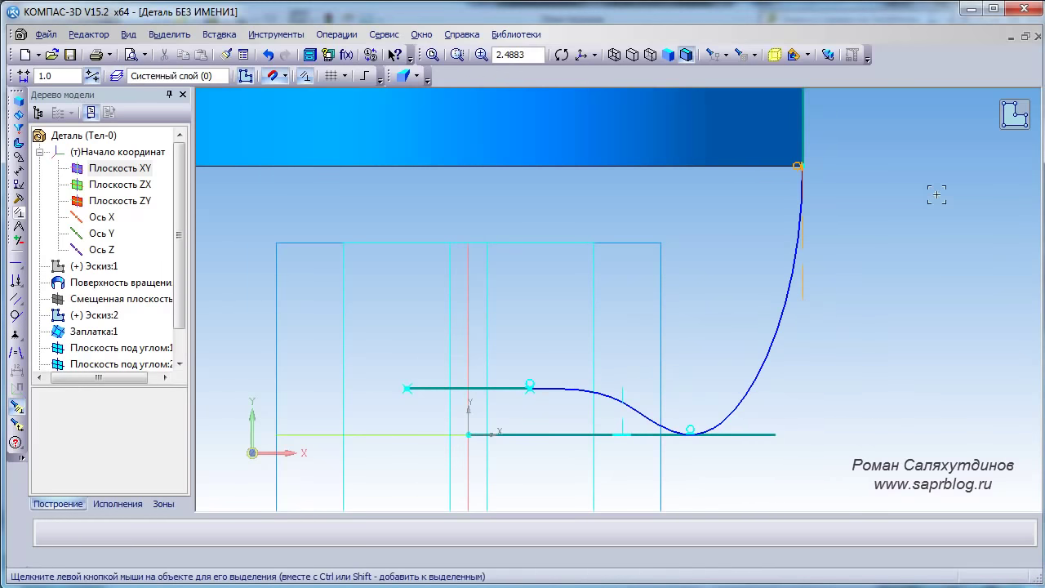
Finish the spline profile sketch and turn the model to show the bottle's open lower end
scroll(840, 337, down, 3)
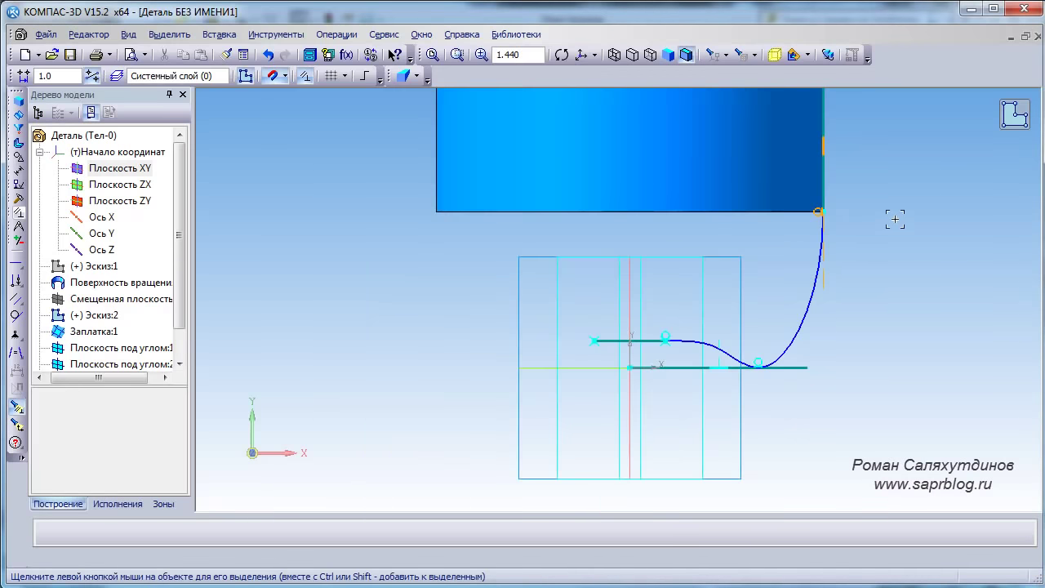
click(1014, 114)
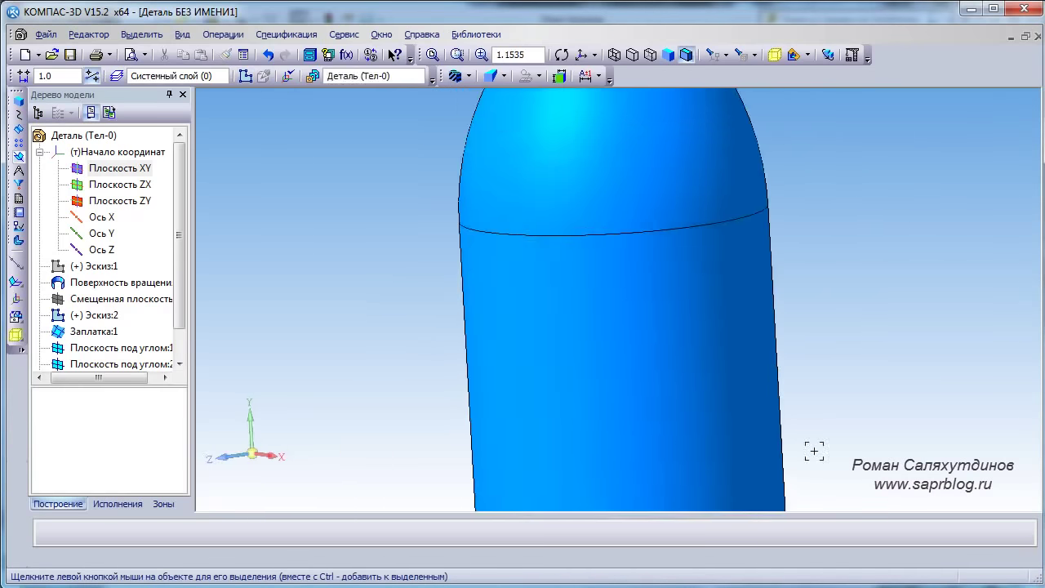
mouse_move(862, 433)
shift+middle_down()
mouse_move(810, 345)
mouse_move(846, 390)
mouse_move(898, 420)
mouse_move(837, 443)
mouse_move(874, 378)
mouse_move(677, 401)
mouse_move(676, 420)
mouse_move(669, 392)
mouse_move(630, 400)
mouse_move(670, 351)
mouse_move(677, 408)
mouse_move(714, 401)
mouse_move(709, 413)
shift+middle_up()
scroll(810, 344, down, 1)
scroll(875, 378, up, 3)
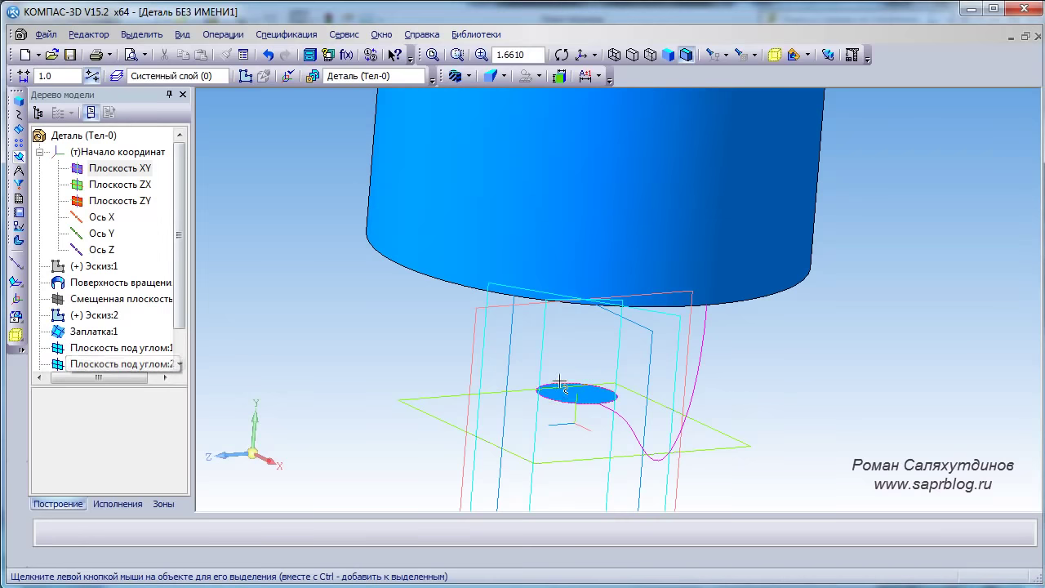
Start a sketch on Плоскость под углом:1 and project the circular patch's edge into it
click(123, 348)
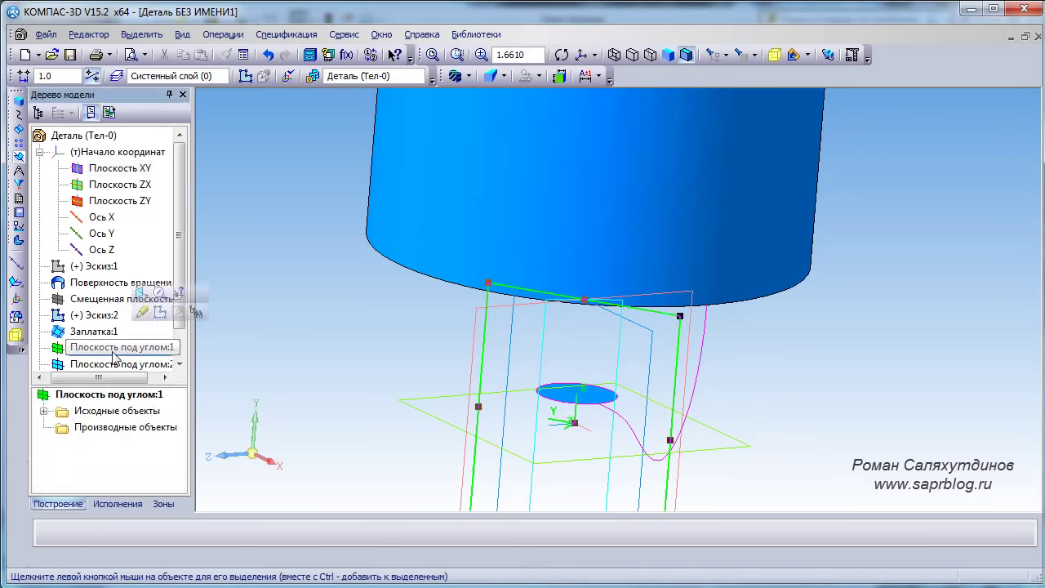
click(160, 311)
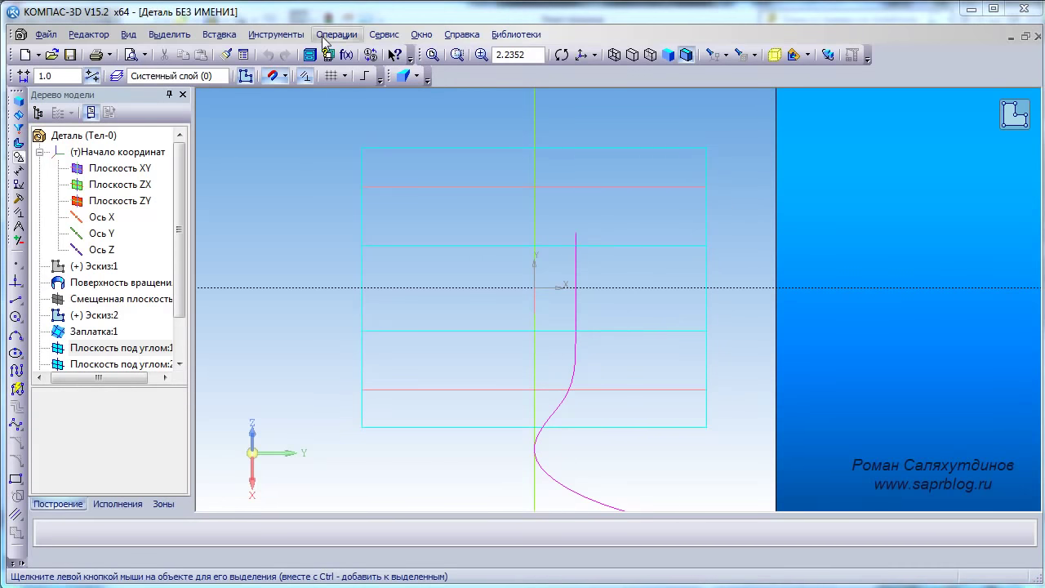
click(330, 36)
click(357, 73)
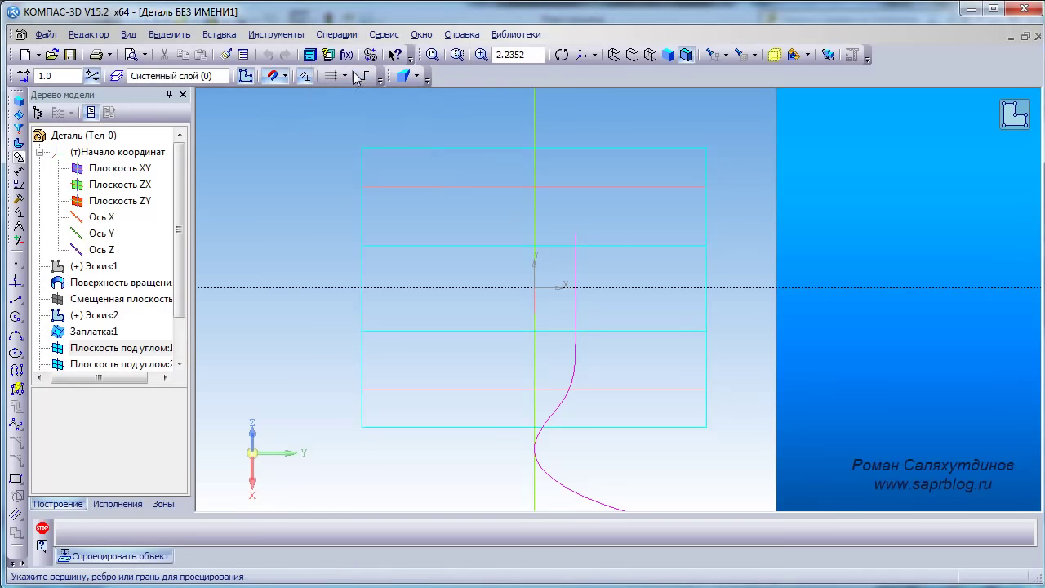
click(577, 262)
click(576, 286)
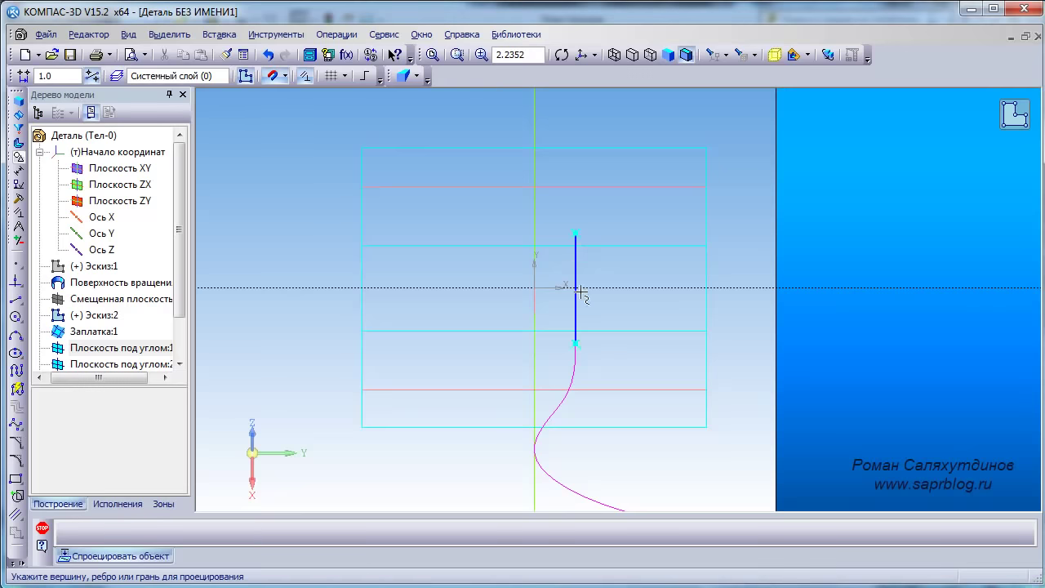
Draw a thickened-style line segment along the bottle body's side edge, starting at the body's lower corner, and end the command
scroll(647, 344, down, 1)
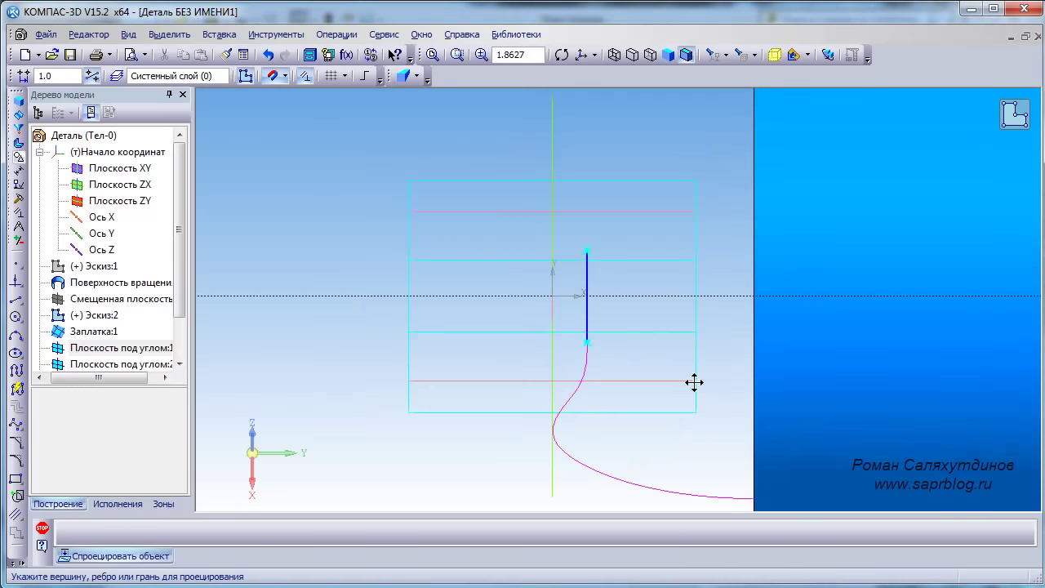
shift+middle_drag(694, 382, 605, 318)
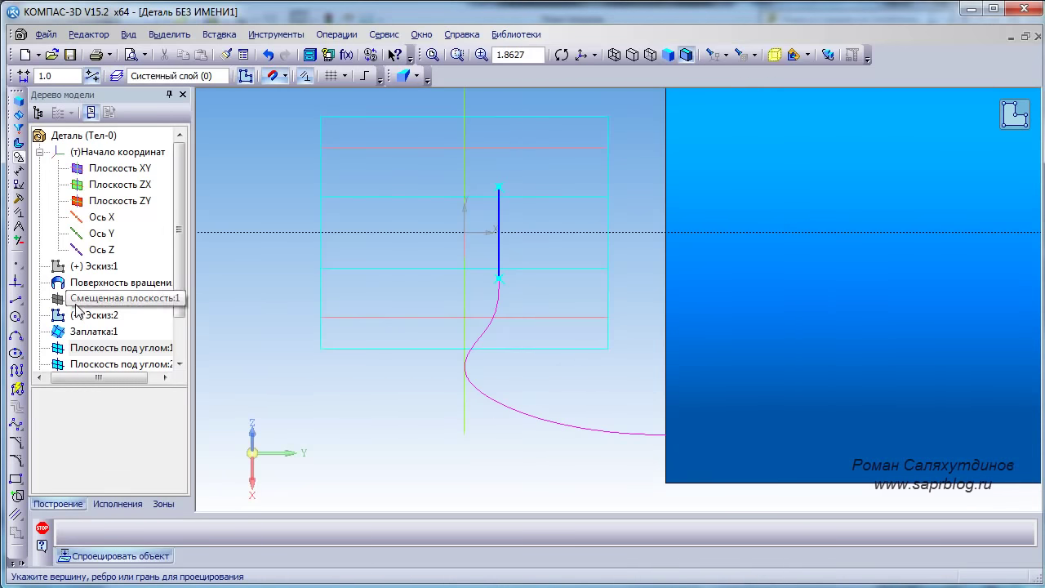
click(15, 301)
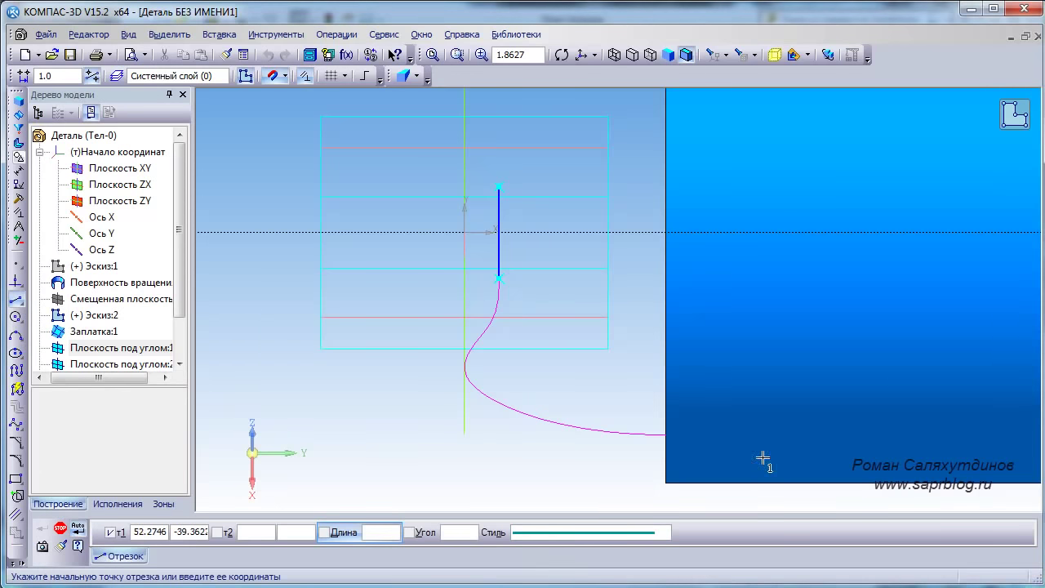
shift+middle_drag(737, 458, 697, 410)
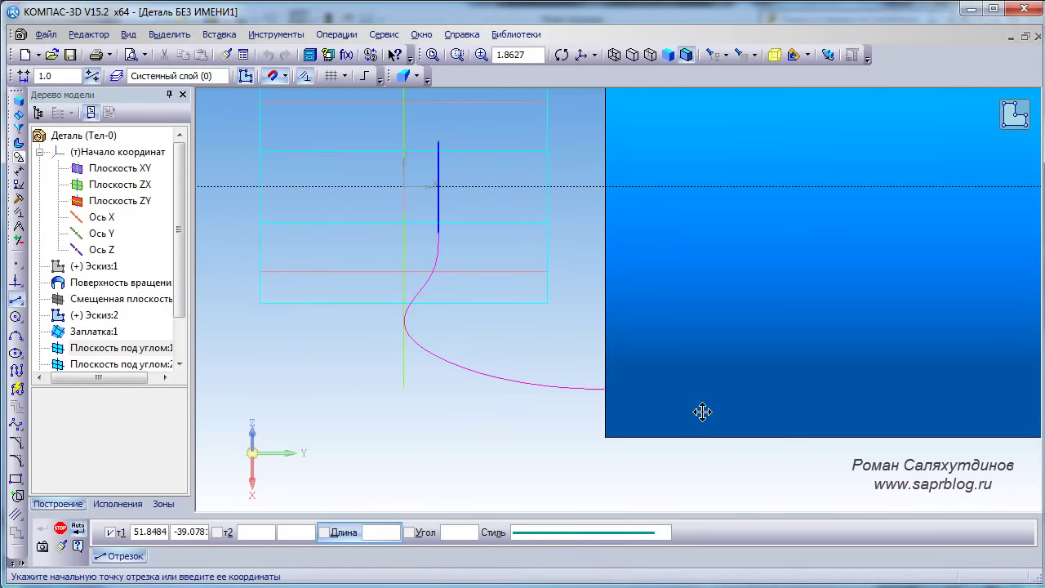
click(602, 437)
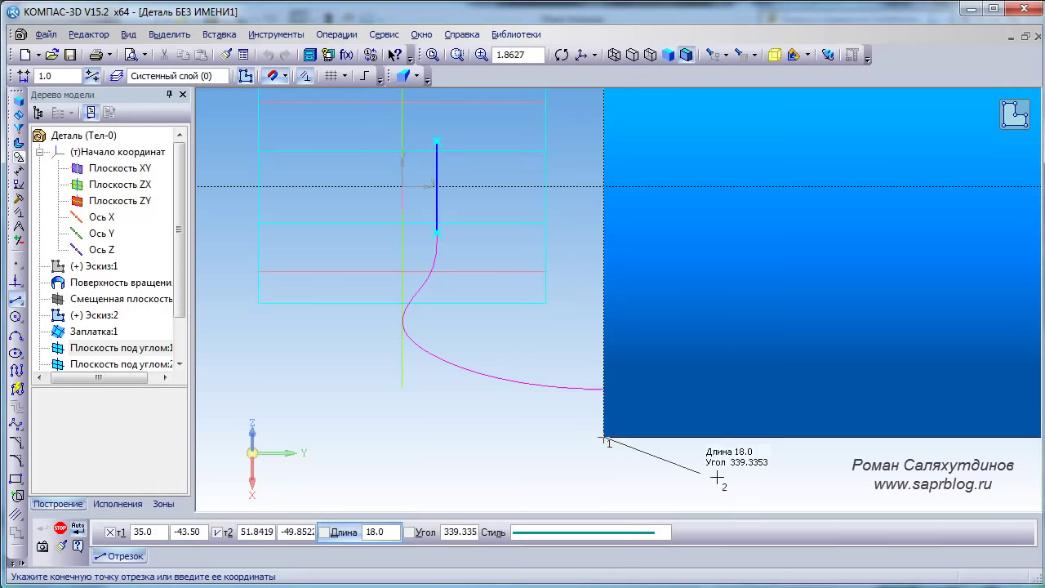
click(777, 442)
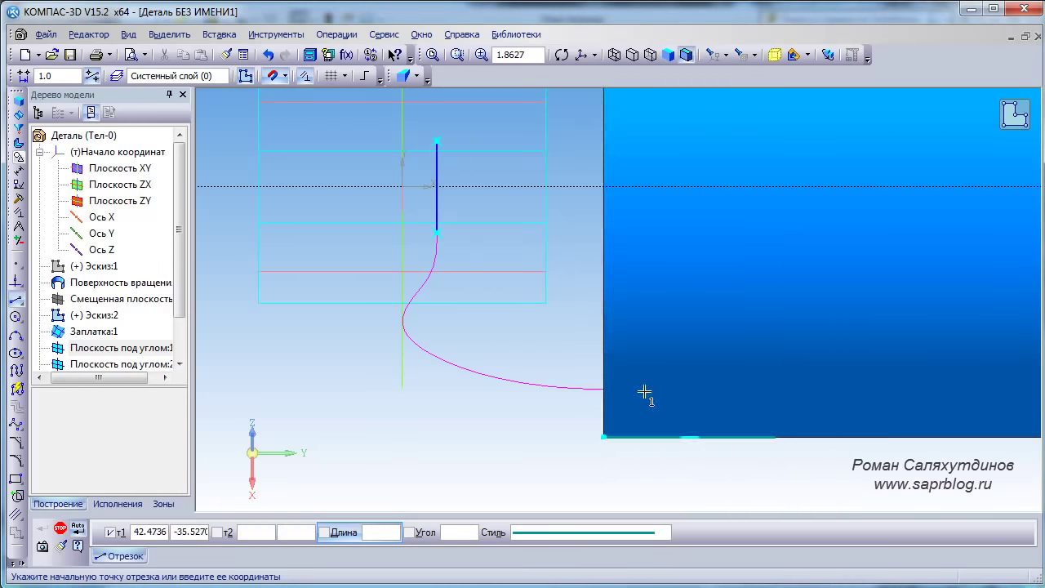
key(Escape)
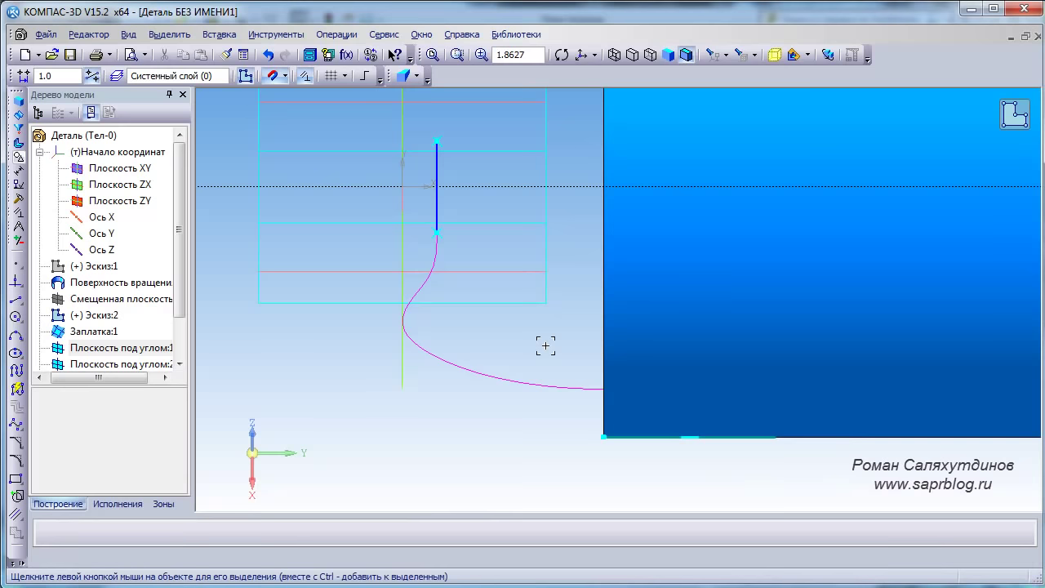
Draw a four-pole, order 4 spline by poles from the body's lower corner to the near end of the projected patch segment
click(18, 426)
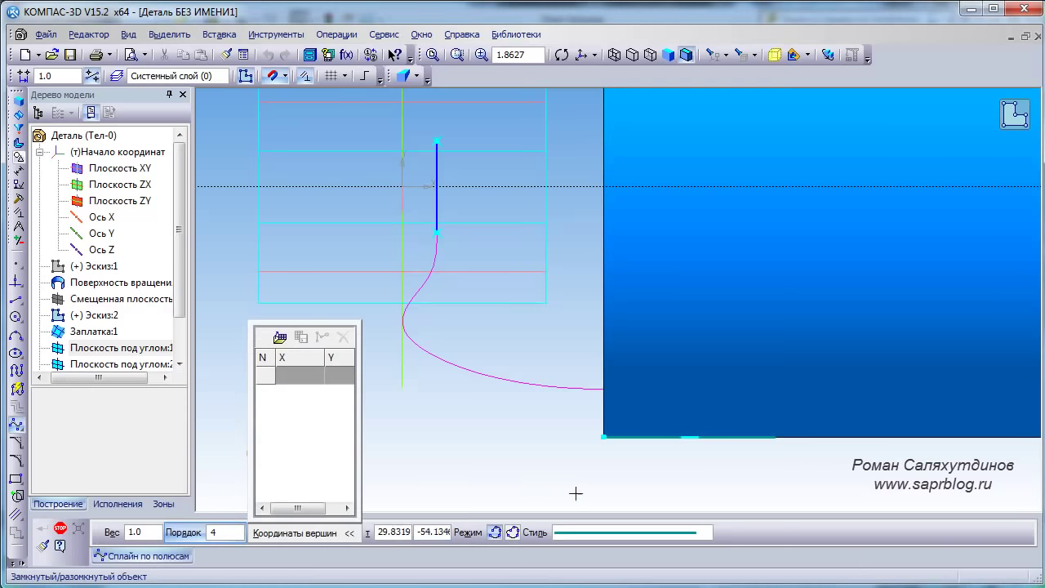
click(602, 440)
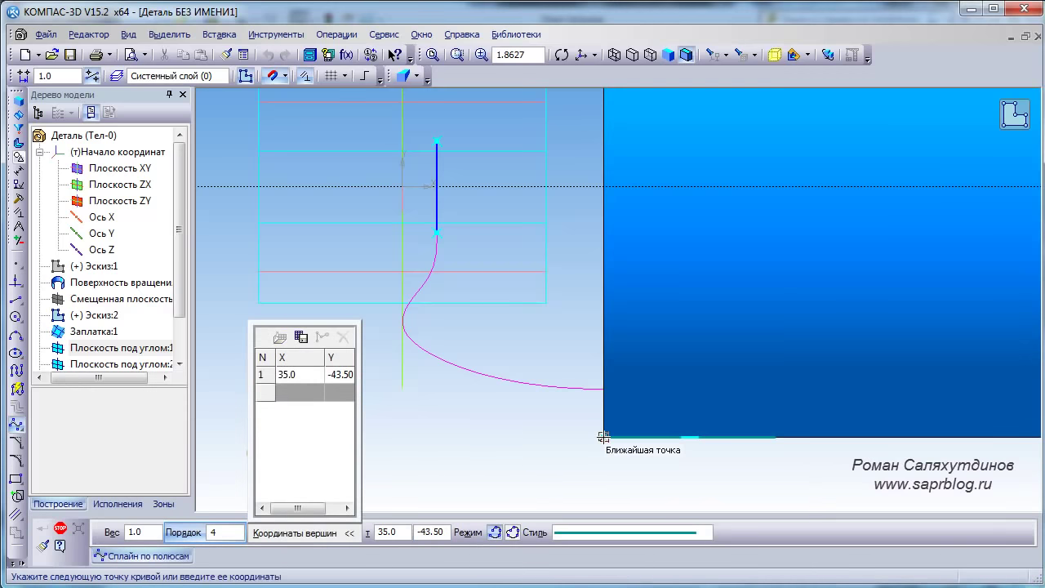
click(500, 410)
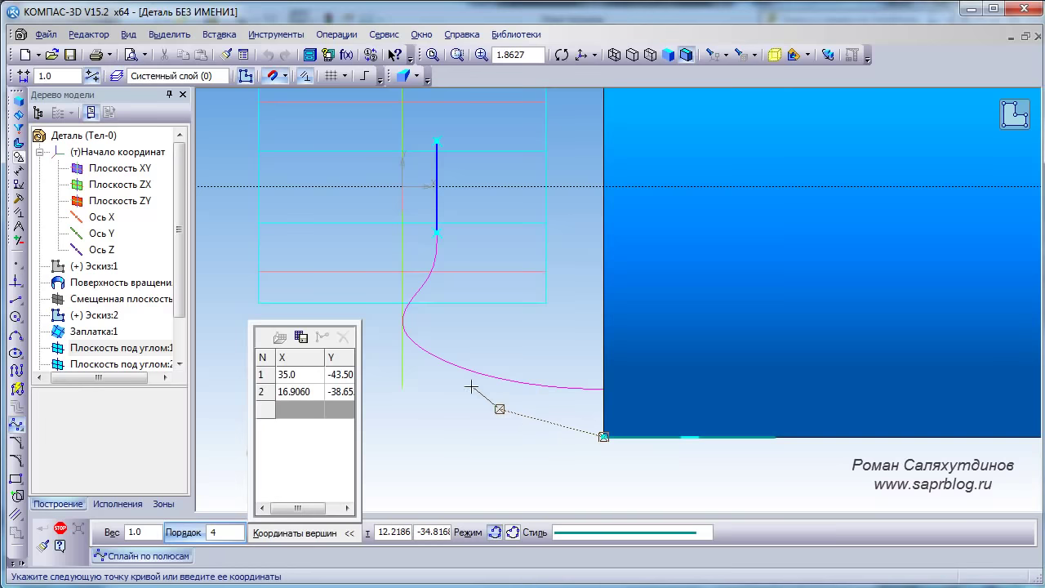
click(434, 315)
click(437, 232)
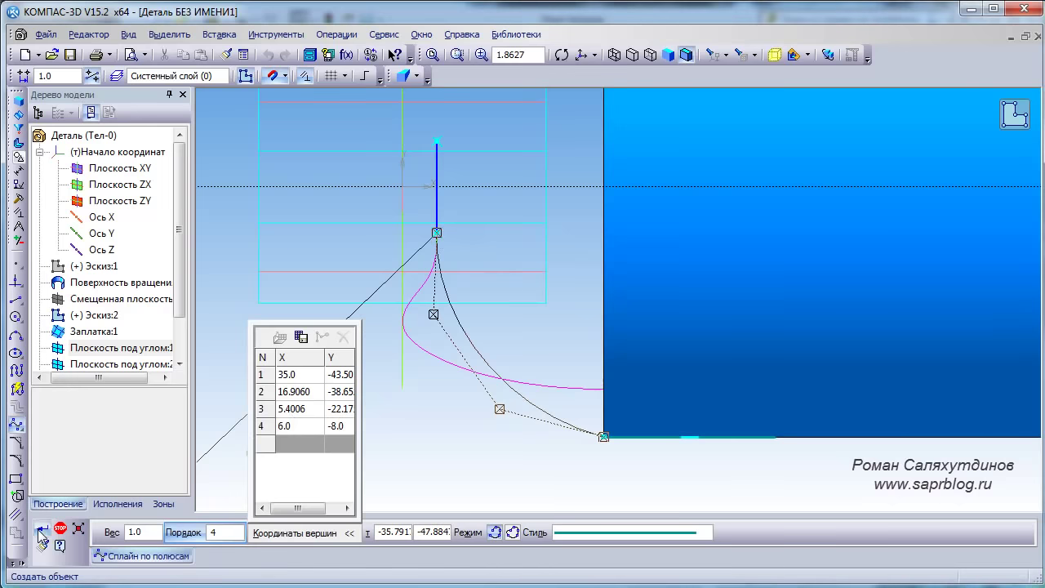
click(41, 535)
click(62, 530)
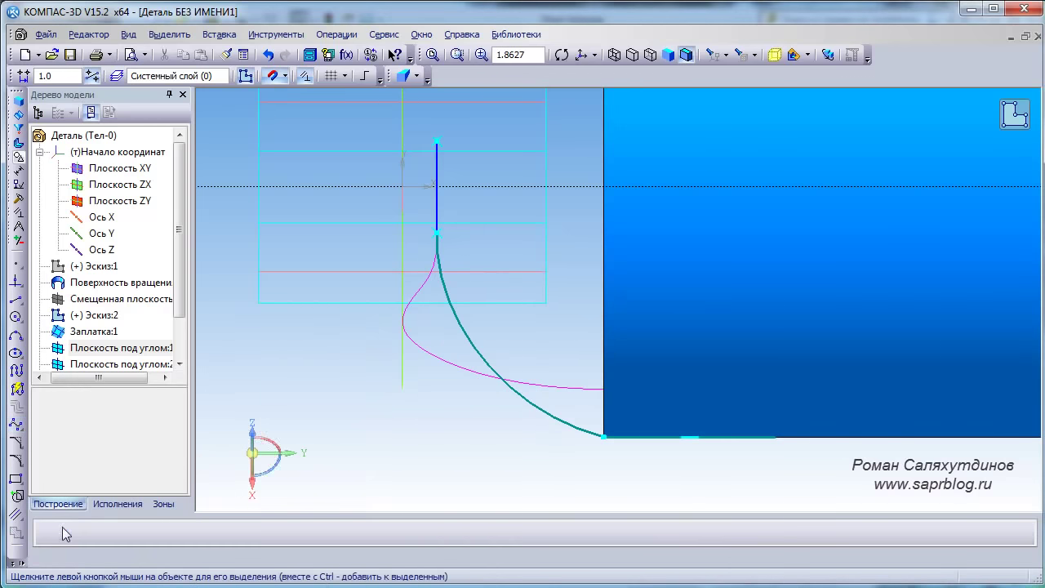
Change the new spline's line style to Основная
click(455, 318)
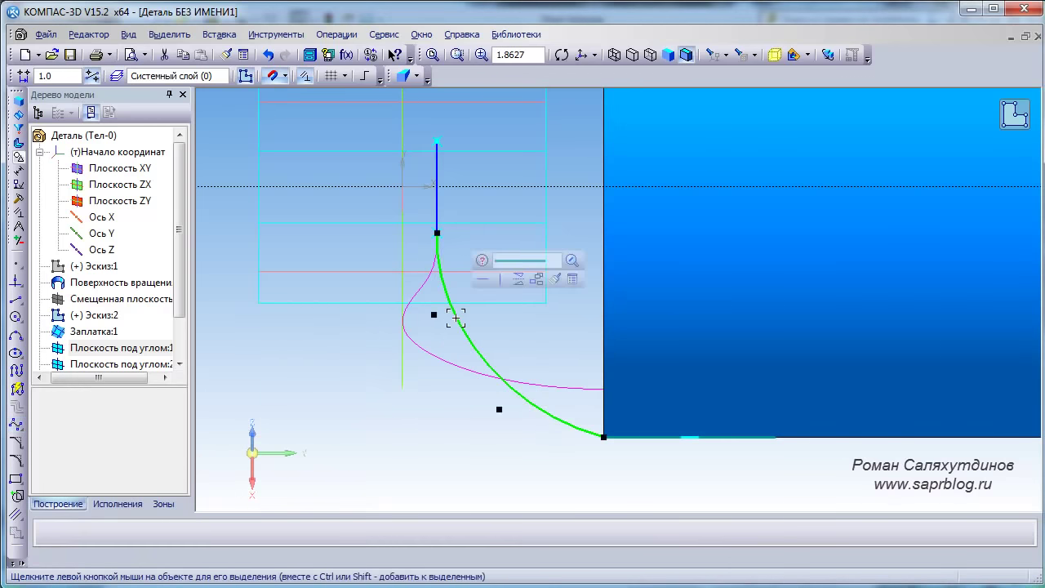
click(521, 262)
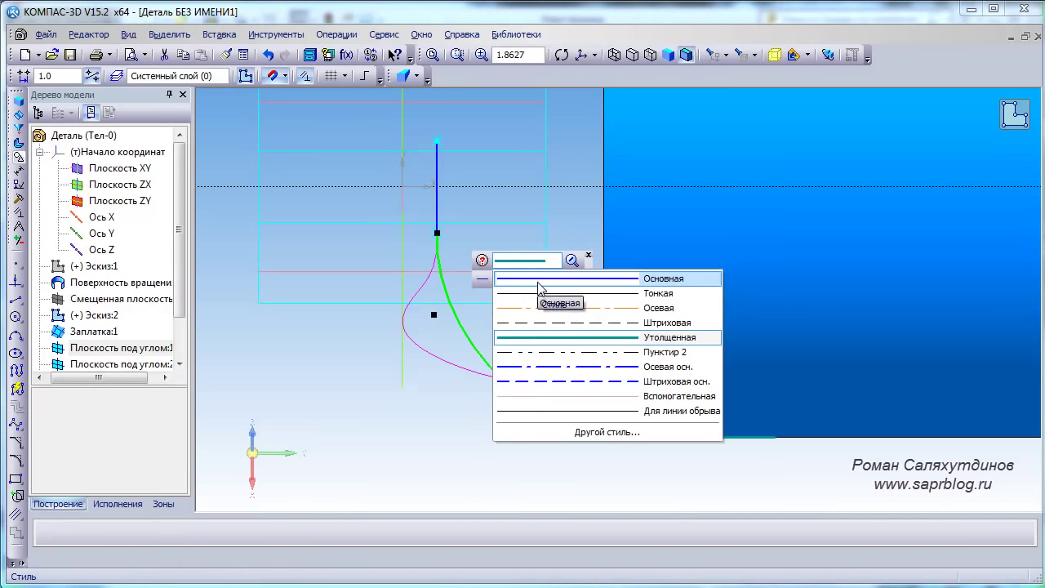
click(539, 279)
click(385, 459)
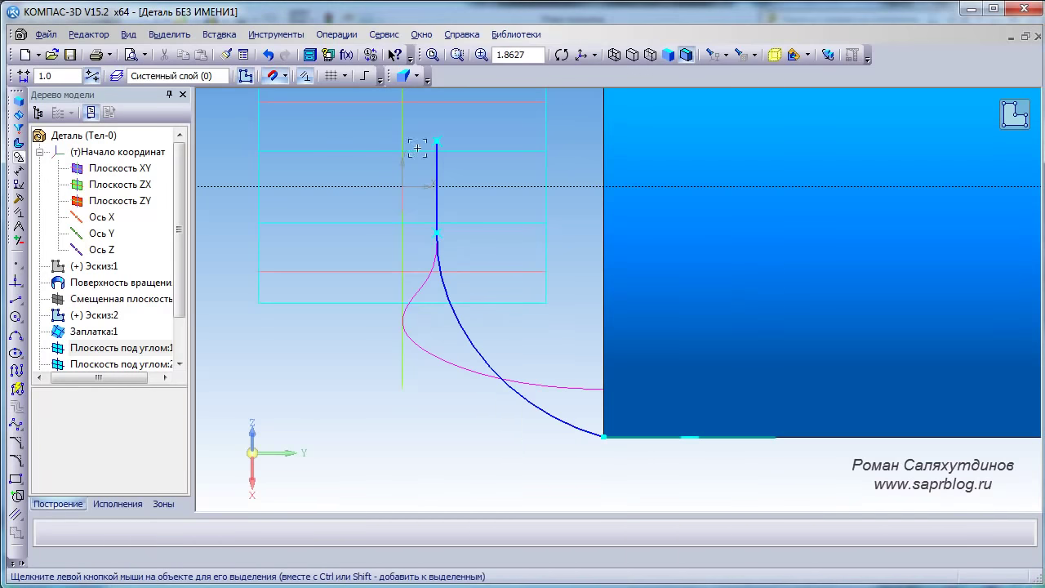
Change the projected patch segment's line style to Утолщенная
click(436, 163)
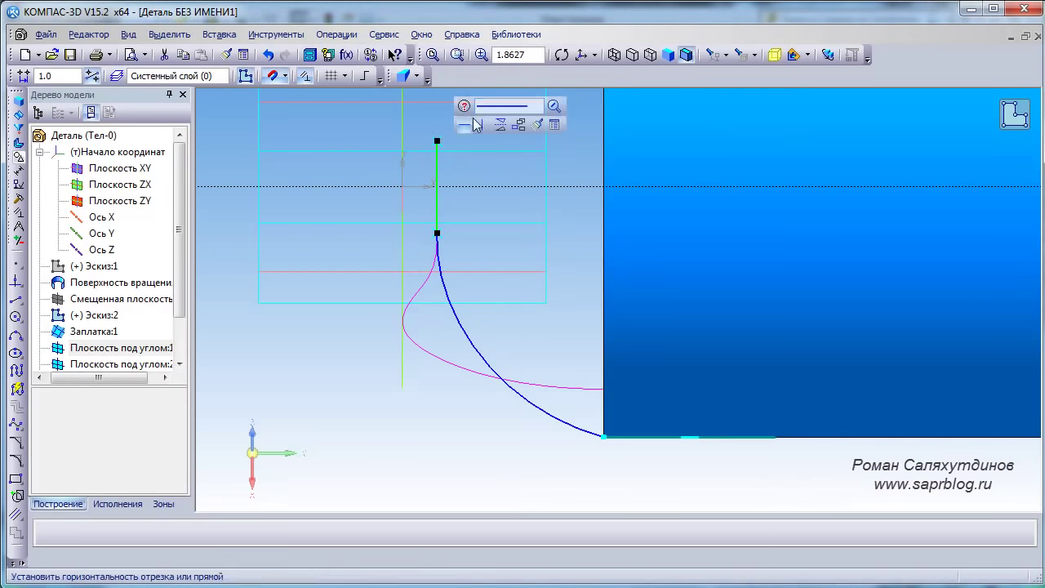
click(494, 106)
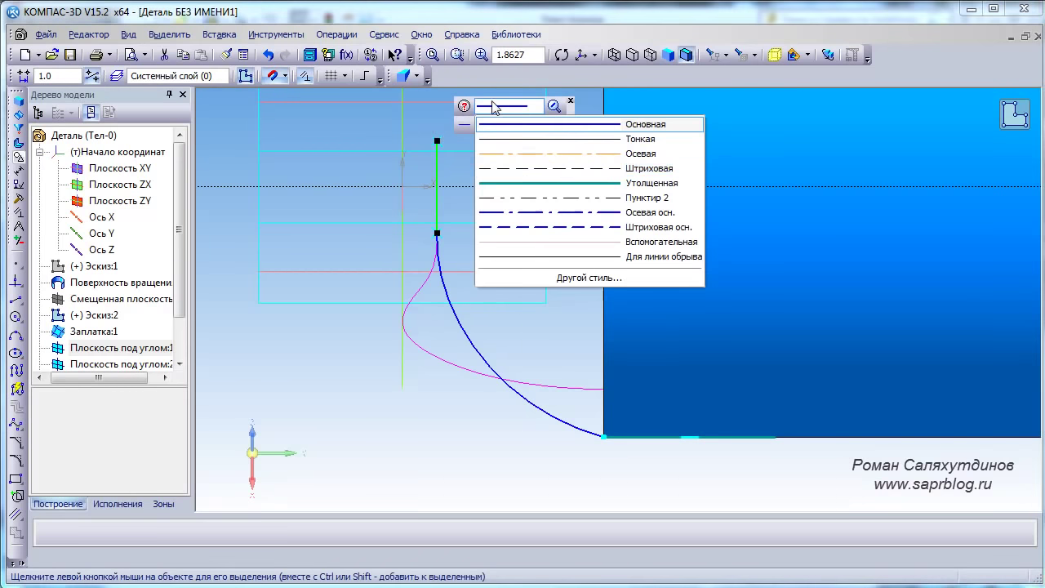
click(509, 183)
click(437, 408)
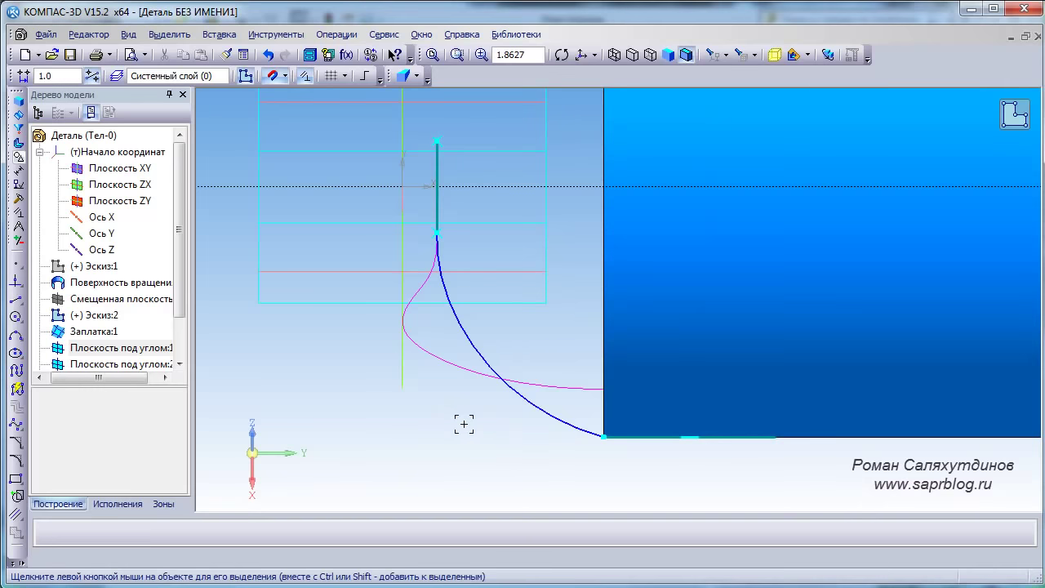
Constrain the spline tangent to the segment along the body's edge and to the projected patch segment
click(19, 212)
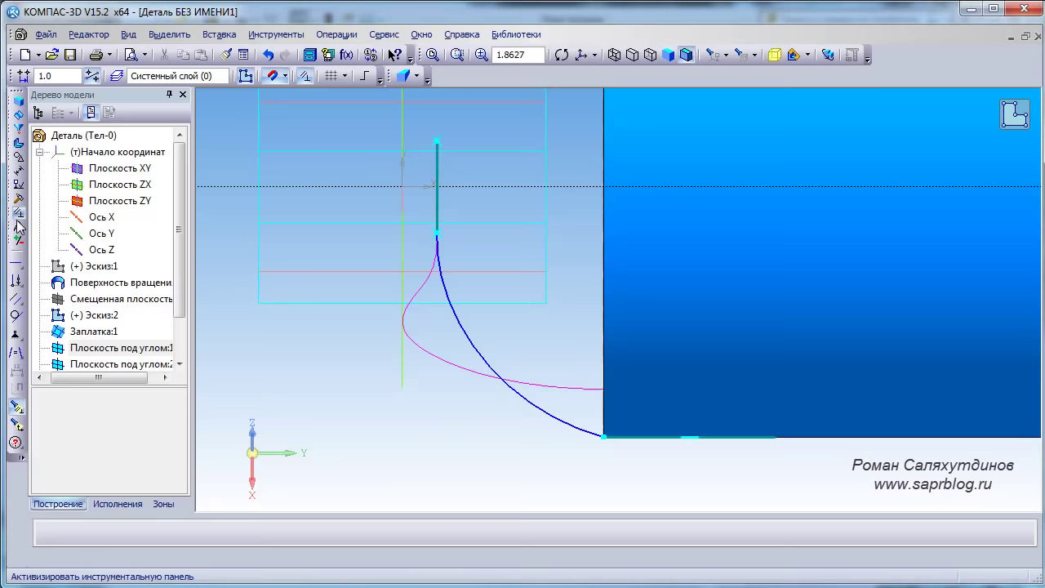
click(15, 316)
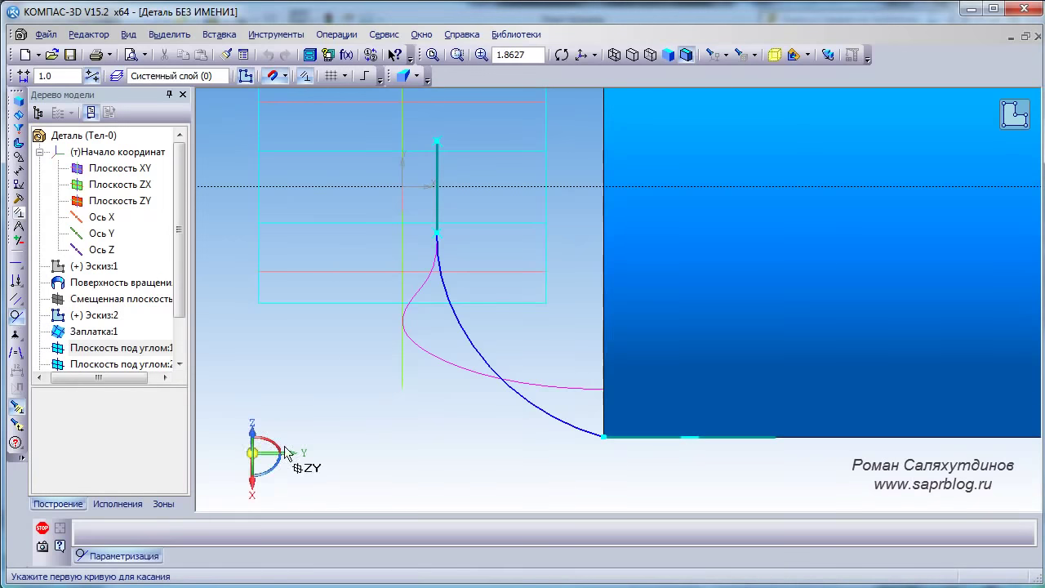
click(640, 454)
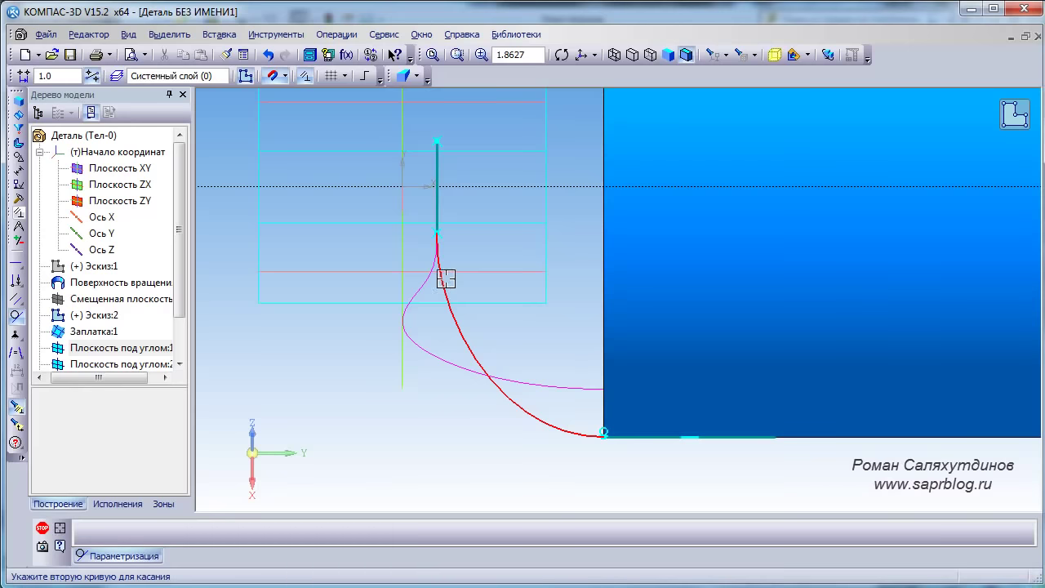
click(446, 209)
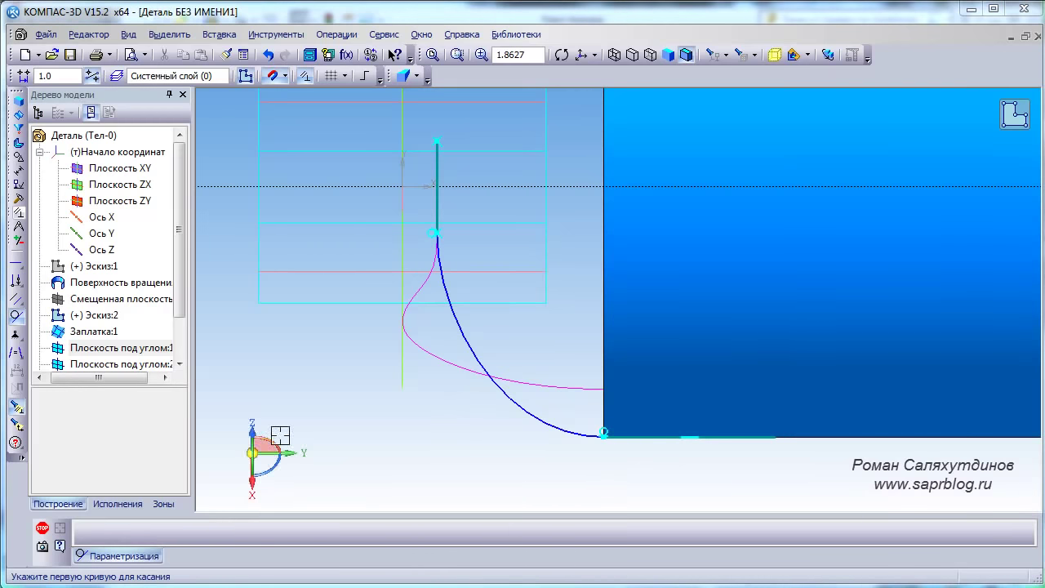
key(Escape)
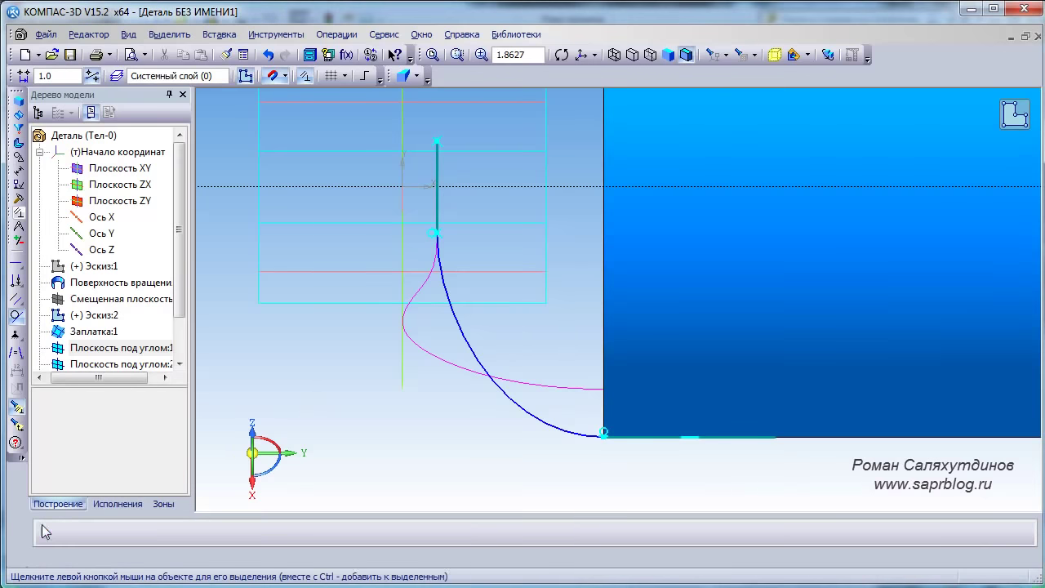
Reshape the spline by moving the pole nearest the bottle body slightly farther away from the body
click(492, 374)
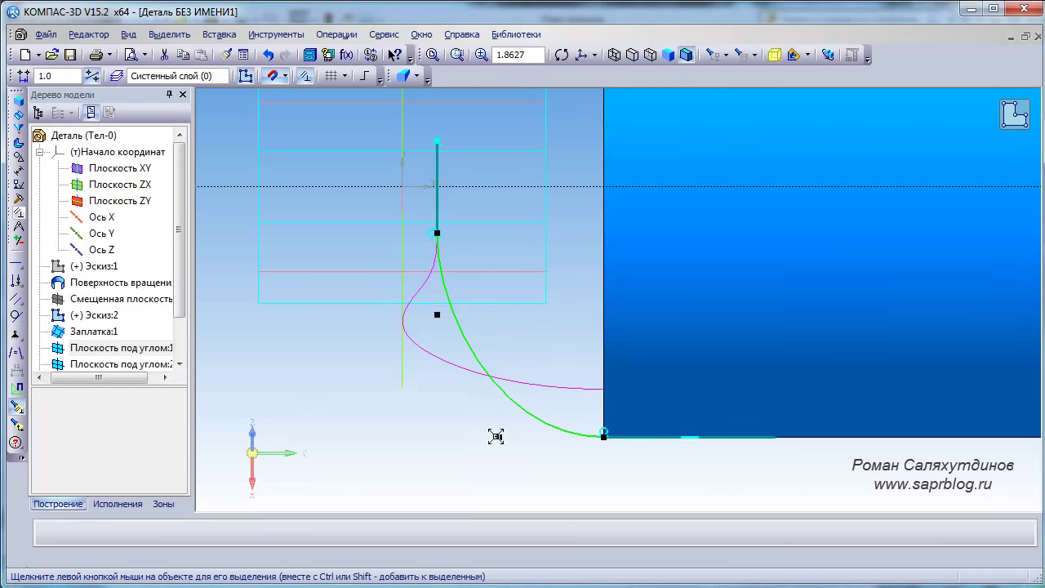
click(486, 426)
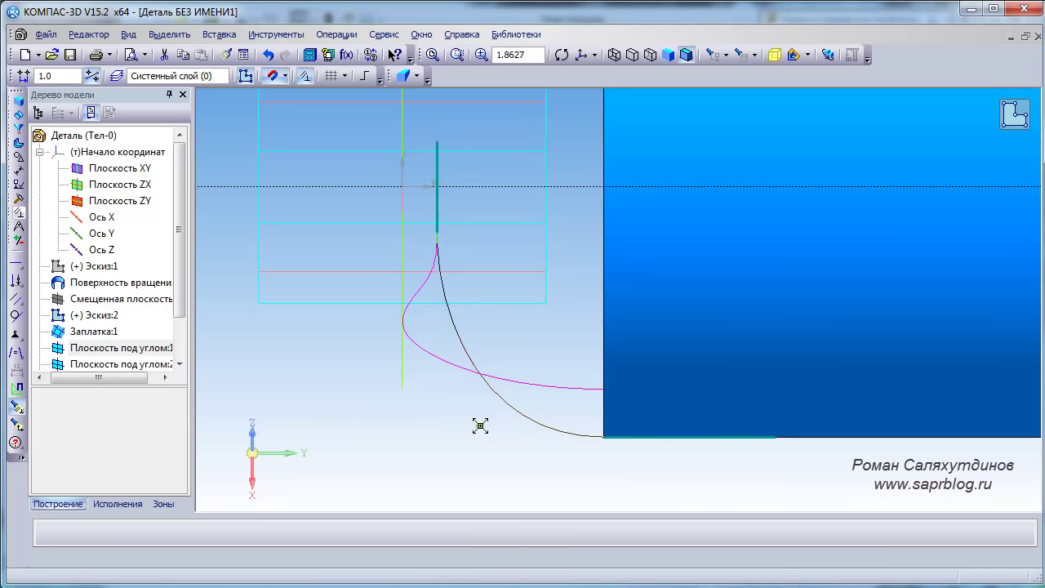
click(478, 425)
click(414, 474)
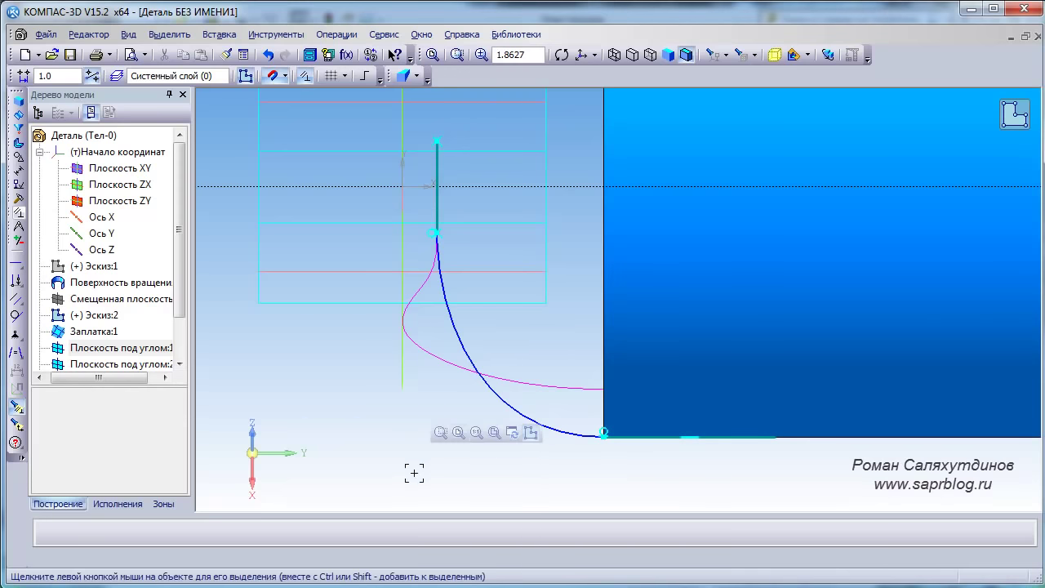
Finish the second profile sketch and turn the model to show both spline profiles below the bottle body
click(1016, 114)
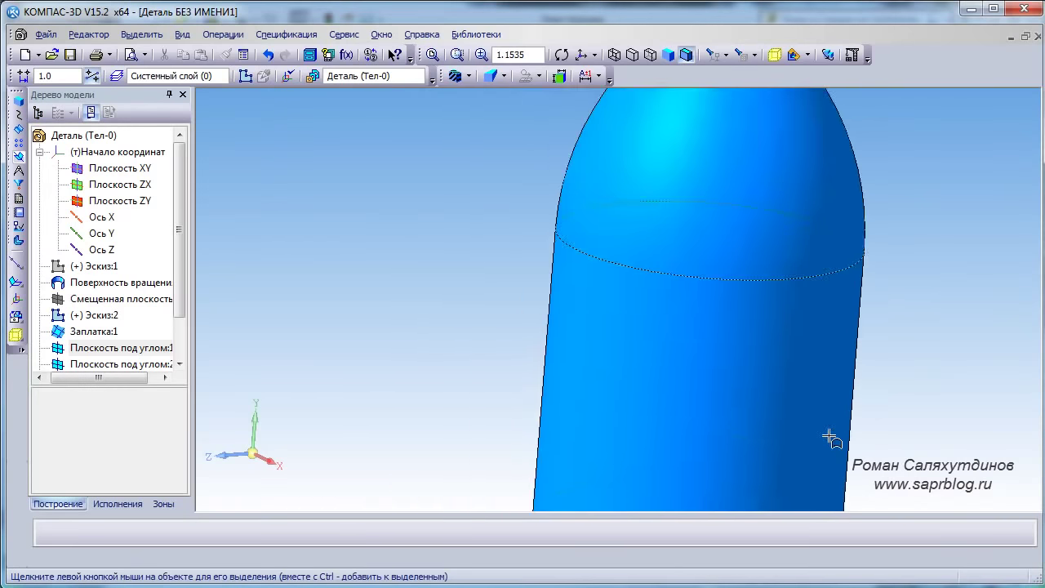
scroll(828, 435, down, 5)
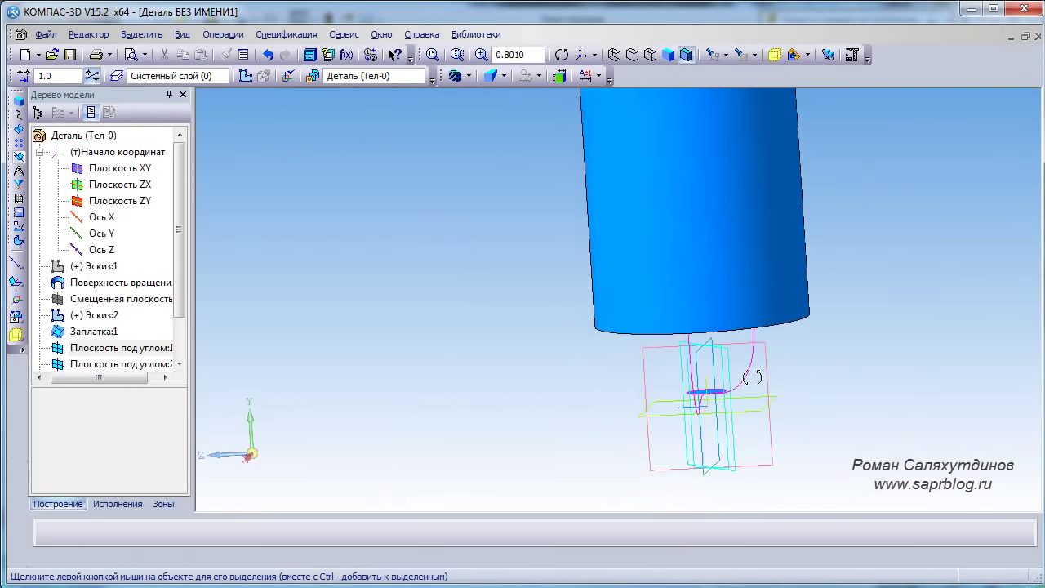
scroll(768, 393, up, 3)
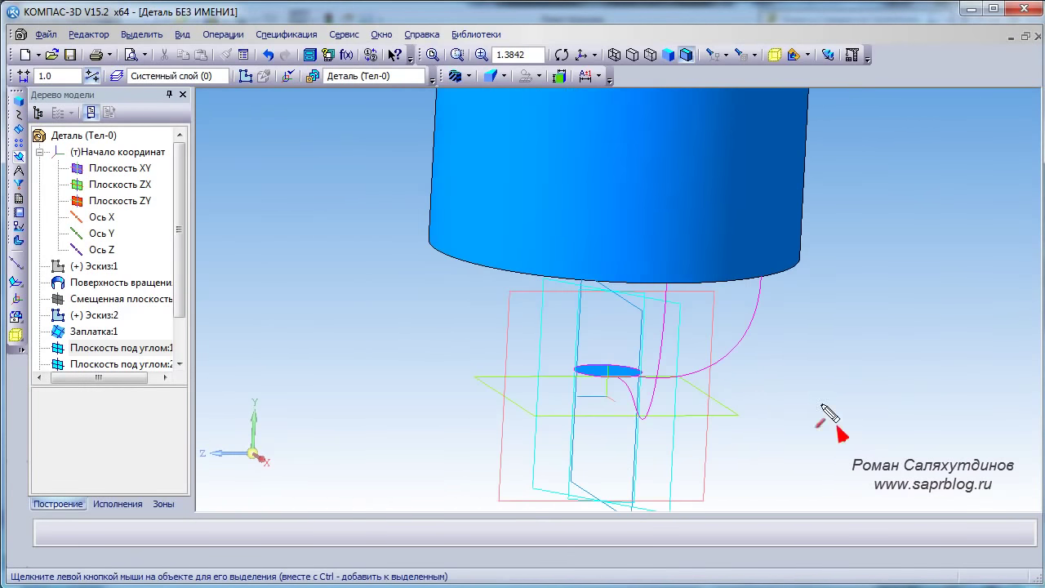
drag(825, 408, 764, 329)
key(Escape)
mouse_move(813, 422)
middle_down()
mouse_move(835, 433)
mouse_move(805, 401)
mouse_move(725, 414)
mouse_move(726, 436)
mouse_move(800, 429)
mouse_move(754, 422)
mouse_move(813, 422)
mouse_move(846, 432)
mouse_move(769, 432)
mouse_move(778, 443)
mouse_move(835, 427)
mouse_move(865, 439)
mouse_move(870, 453)
mouse_move(804, 442)
mouse_move(887, 425)
mouse_move(749, 433)
mouse_move(799, 413)
mouse_move(865, 424)
mouse_move(863, 436)
mouse_move(849, 426)
mouse_move(782, 434)
middle_up()
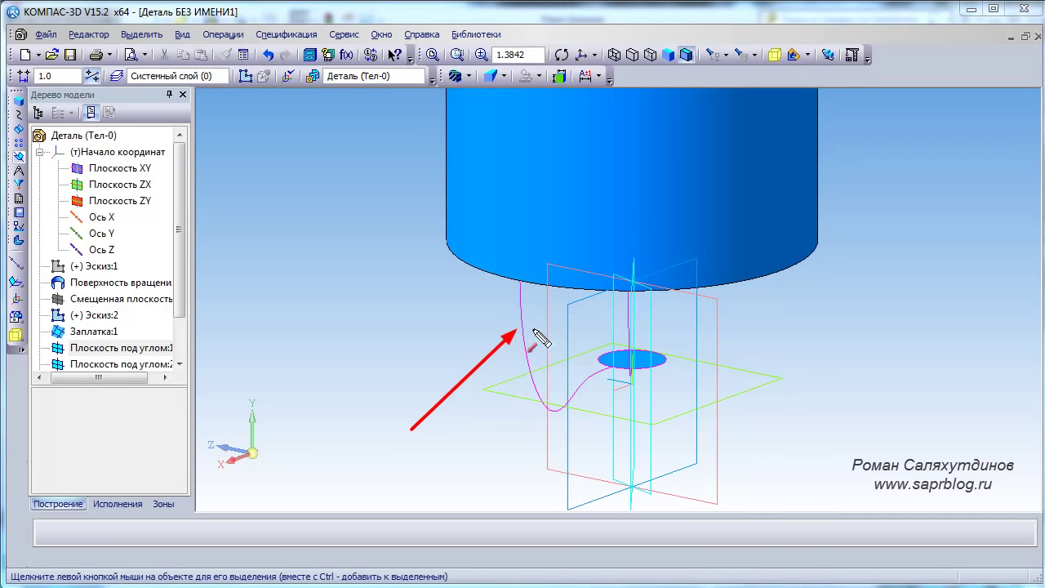
Copy the spline from sketch Эскиз:3 with the coordinate origin as base point and finish the sketch
scroll(122, 310, down, 3)
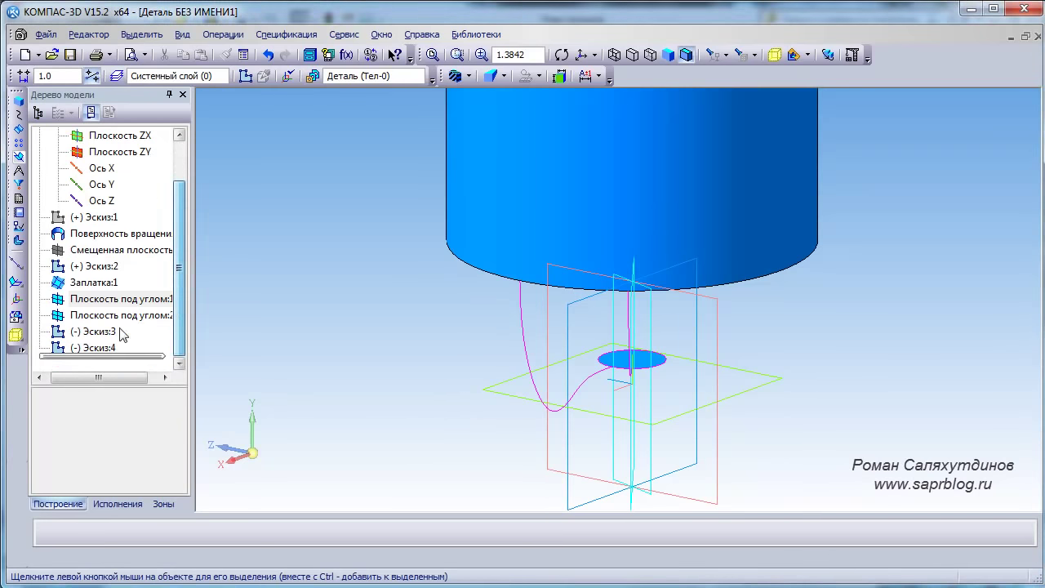
click(95, 332)
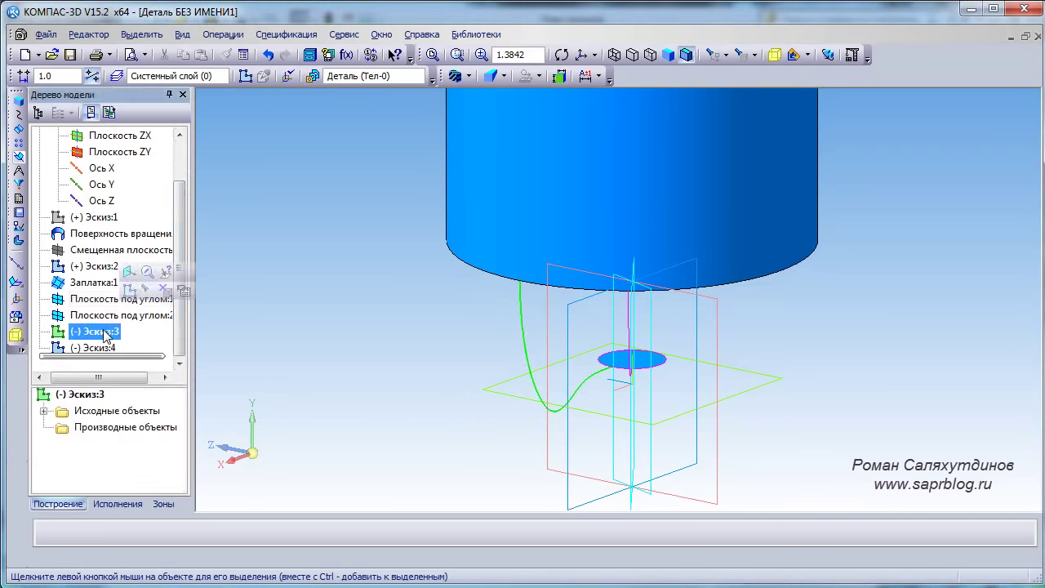
click(130, 290)
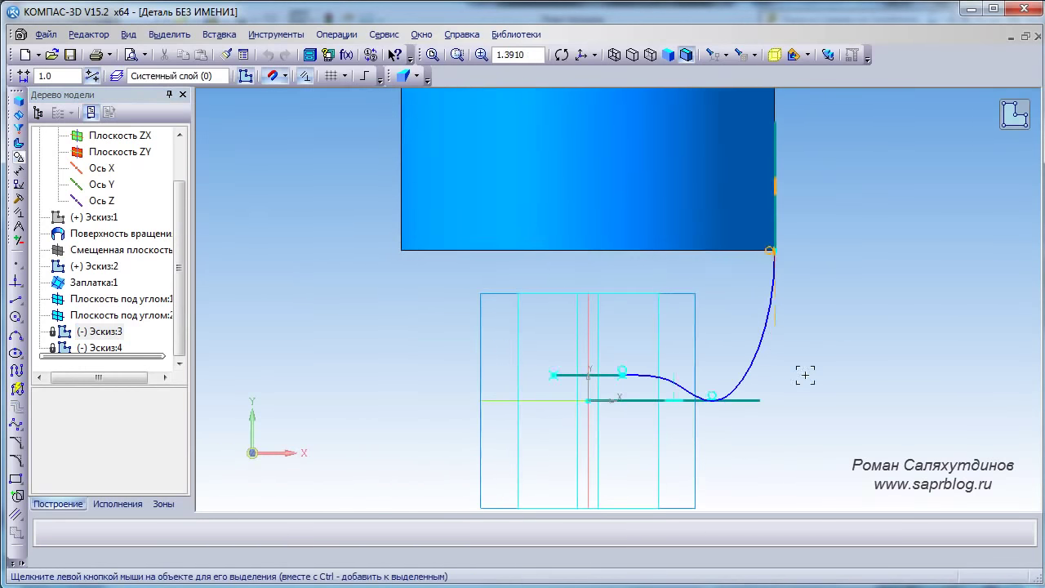
click(760, 338)
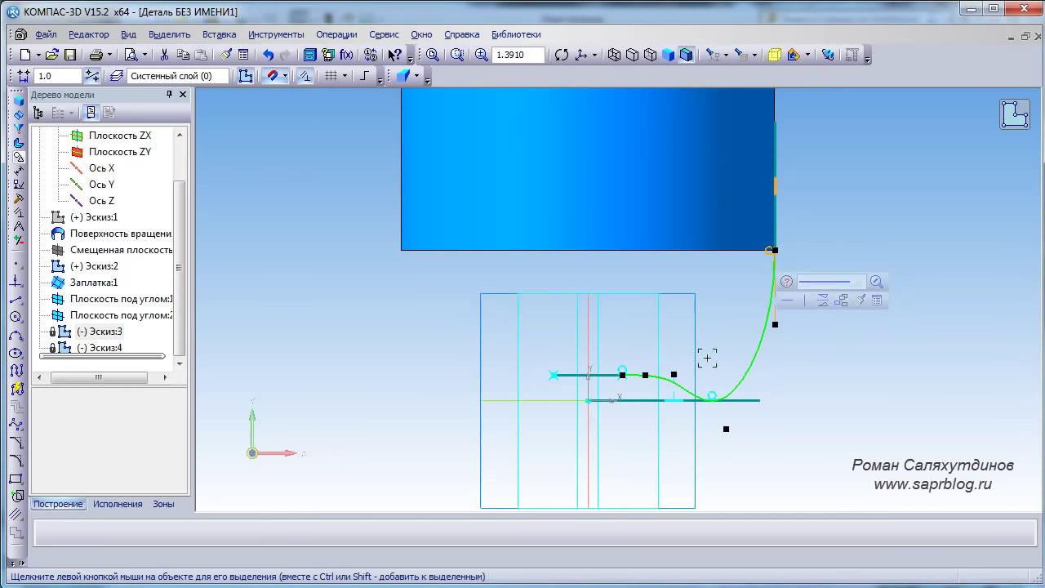
click(182, 54)
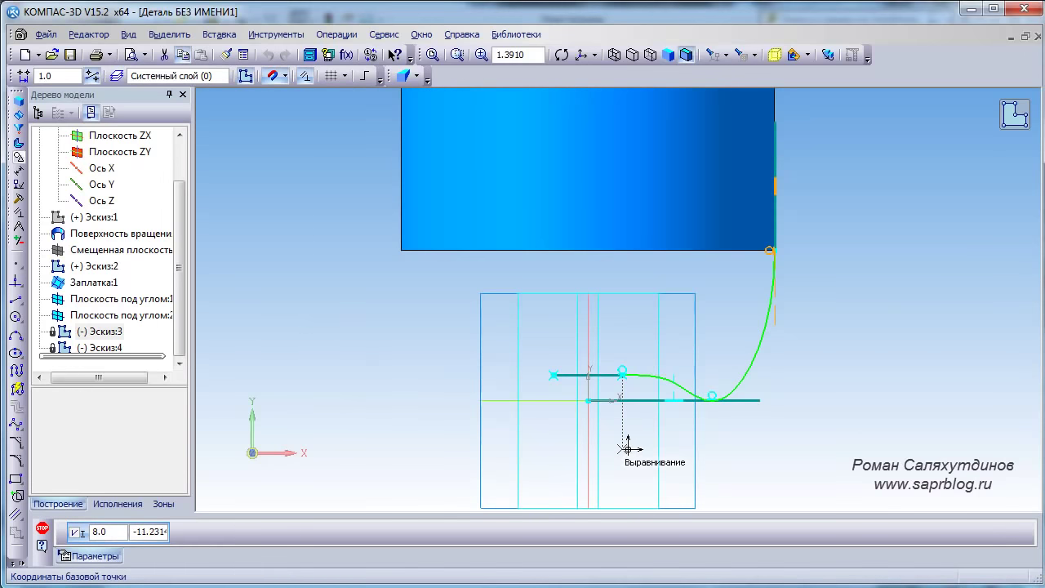
scroll(622, 416, up, 2)
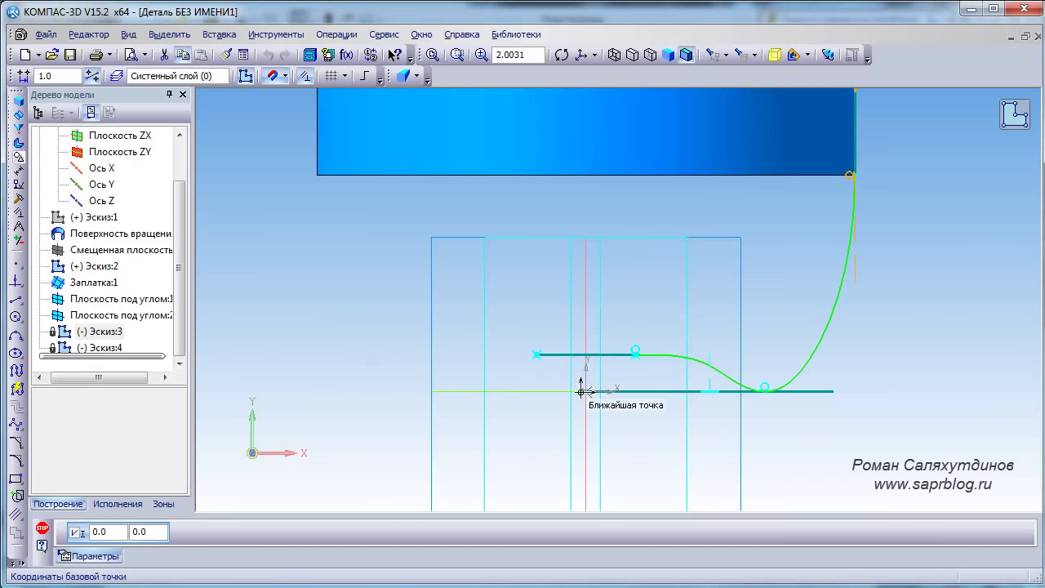
click(585, 392)
scroll(586, 394, down, 2)
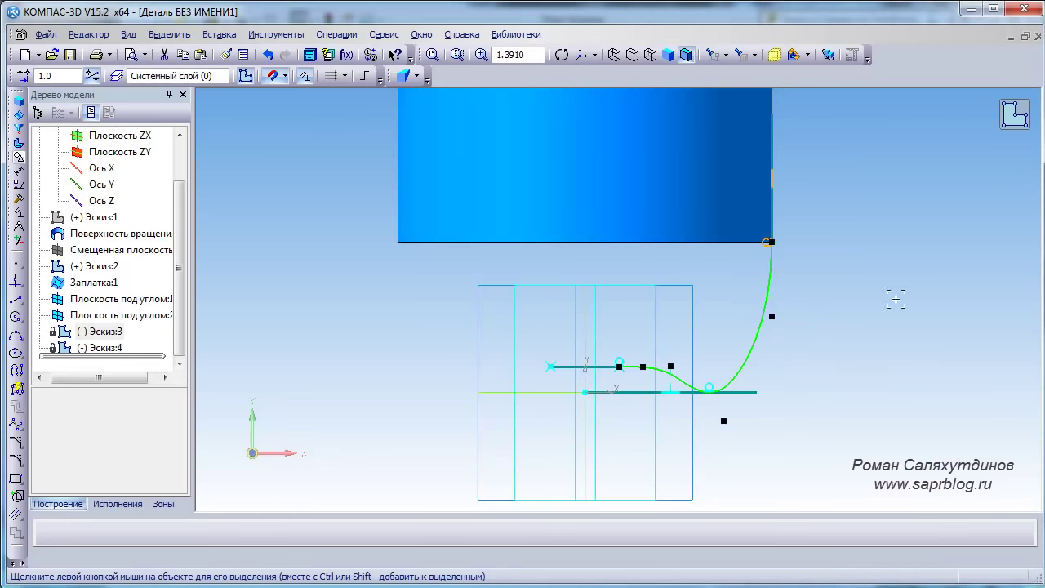
click(1011, 119)
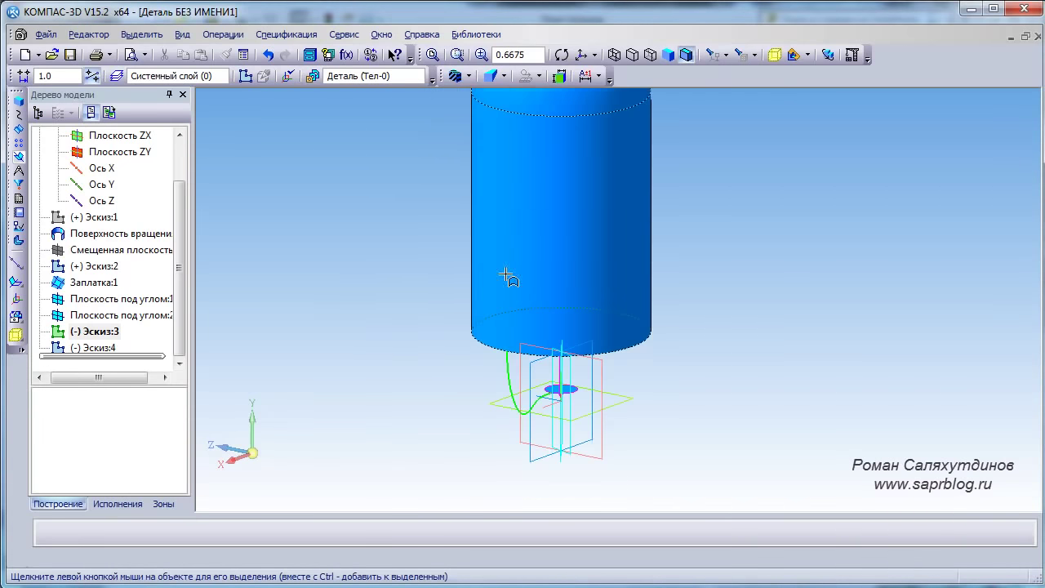
Sketch the third profile on the second angled plane by pasting the copied spline at the origin with a rotation angle of 270
click(130, 315)
click(175, 281)
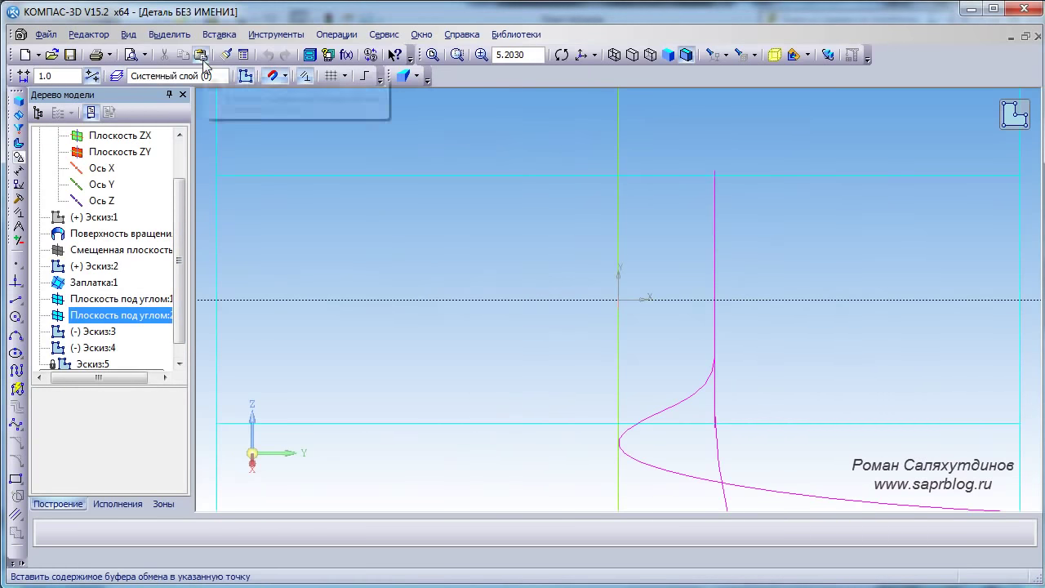
right_click(300, 196)
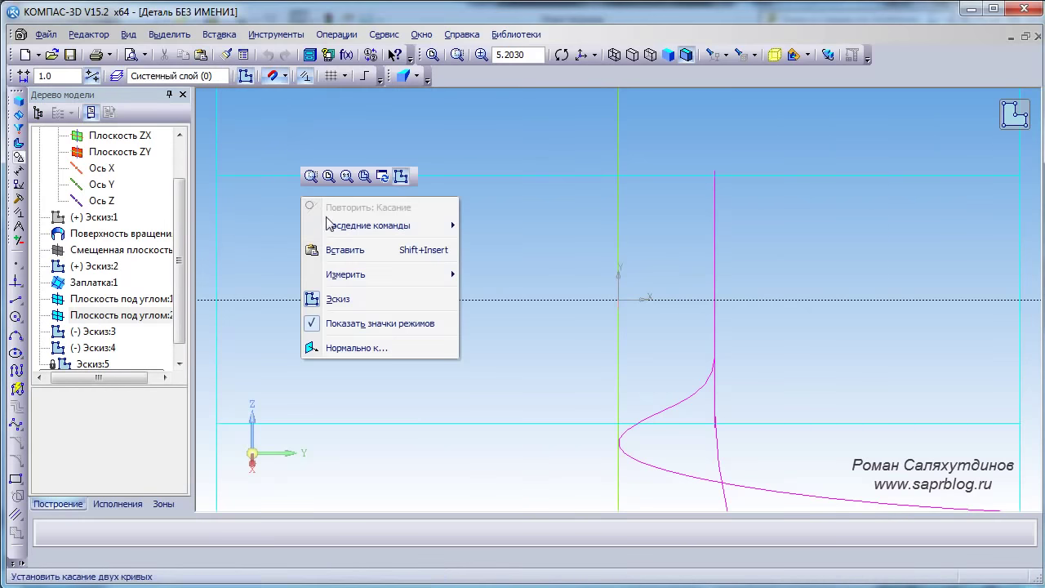
click(360, 252)
scroll(356, 333, down, 2)
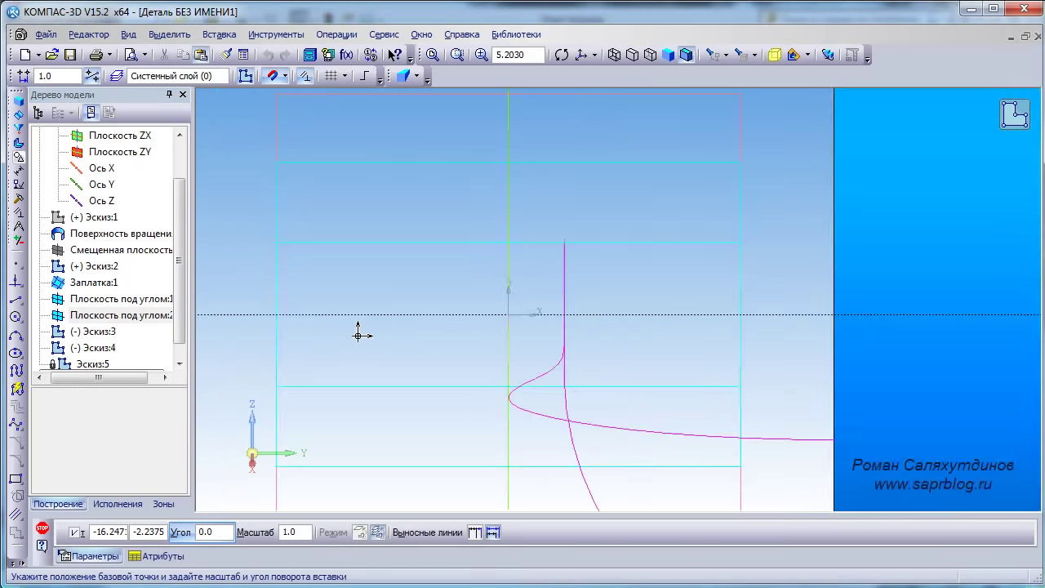
scroll(310, 400, down, 2)
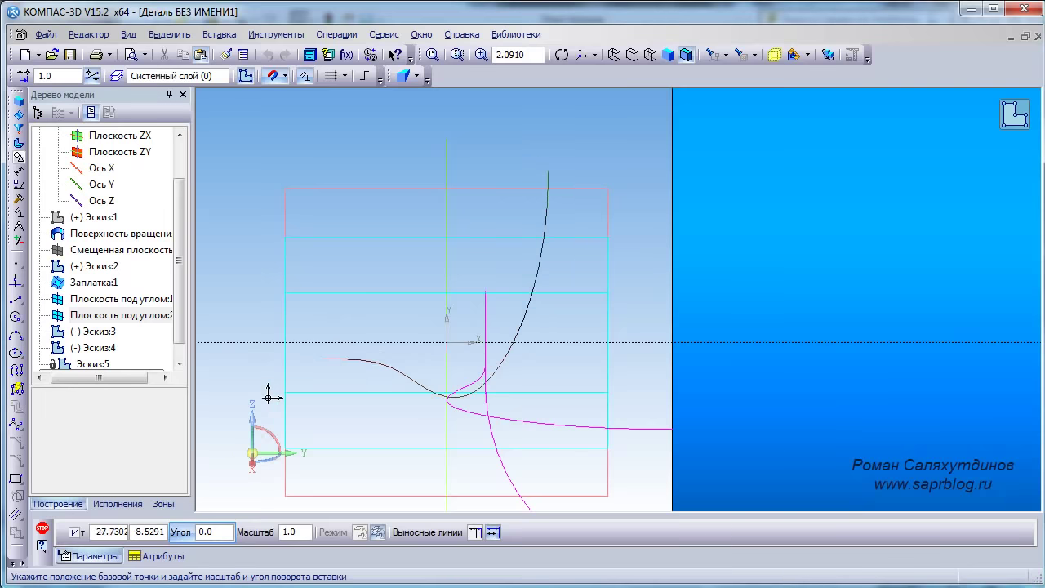
click(213, 531)
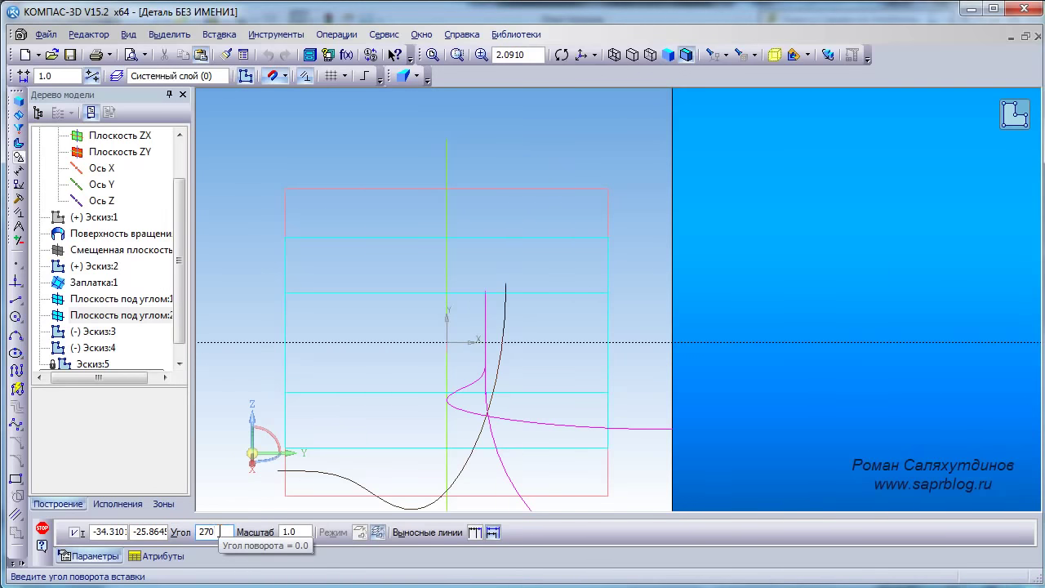
text(270)
key(Return)
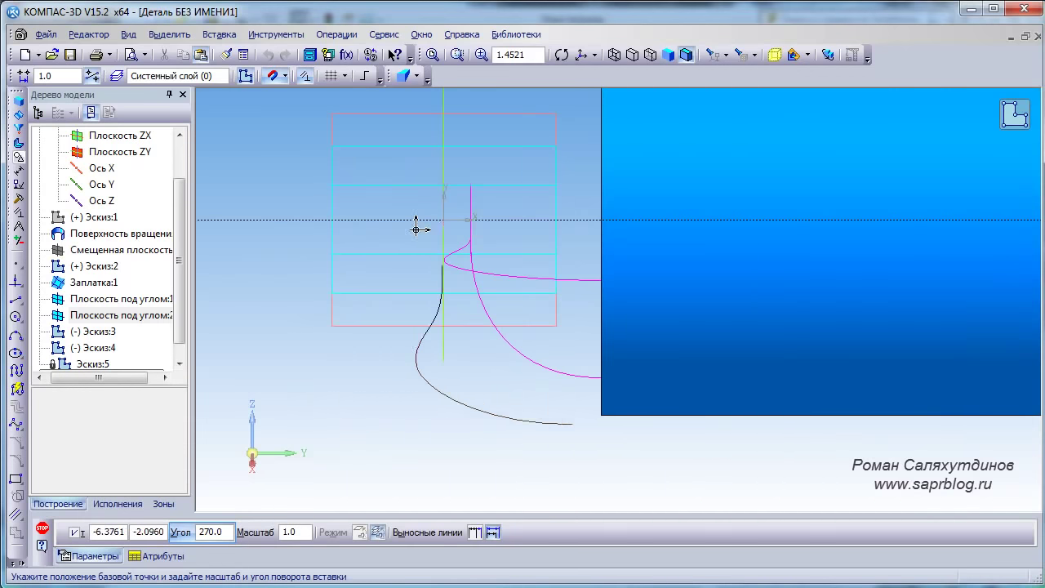
click(446, 220)
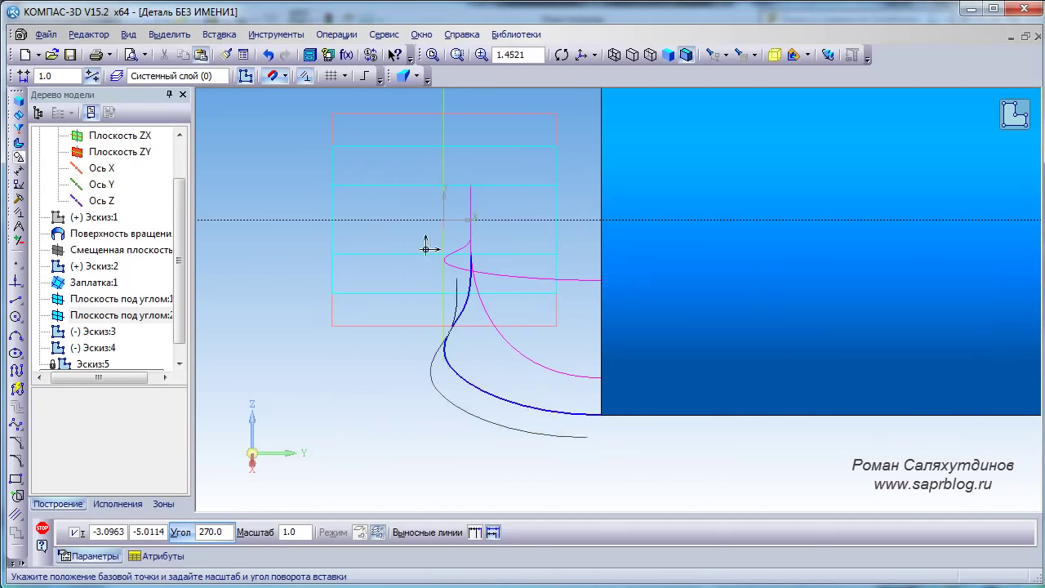
key(Escape)
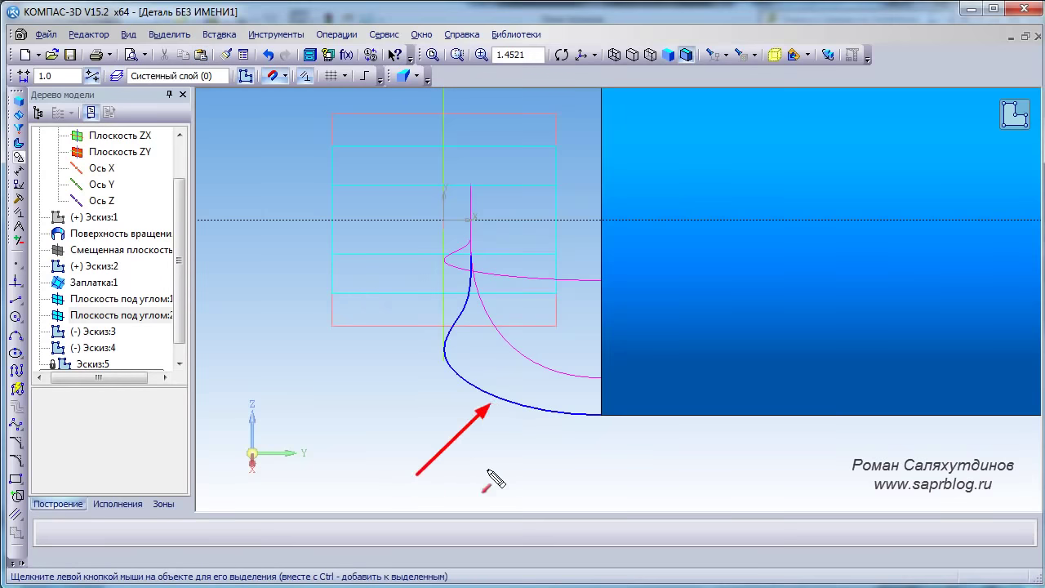
click(1014, 114)
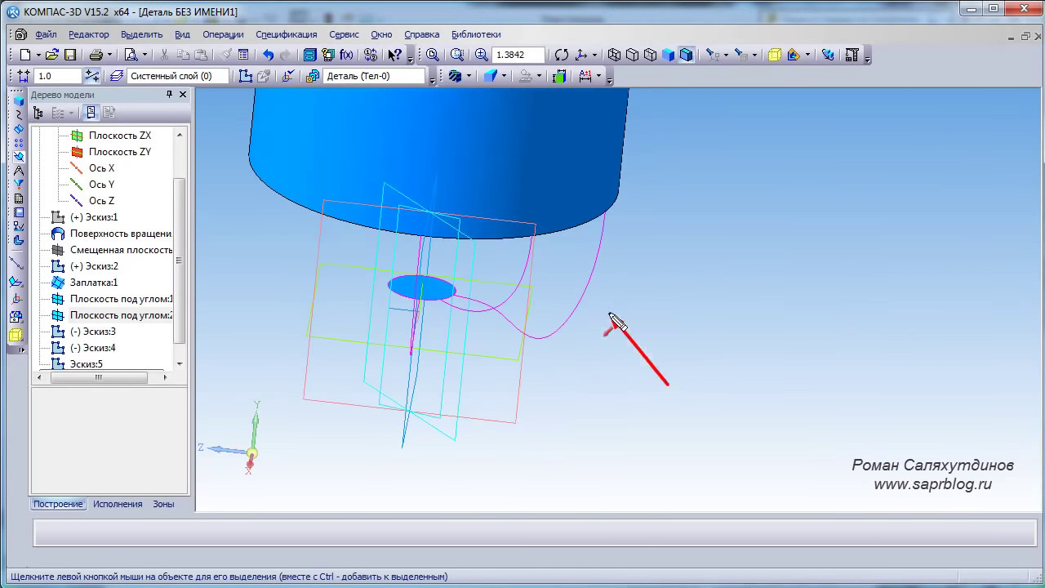
Hide all construction planes so that only the bottle body, patch and spline profiles are displayed
key(Escape)
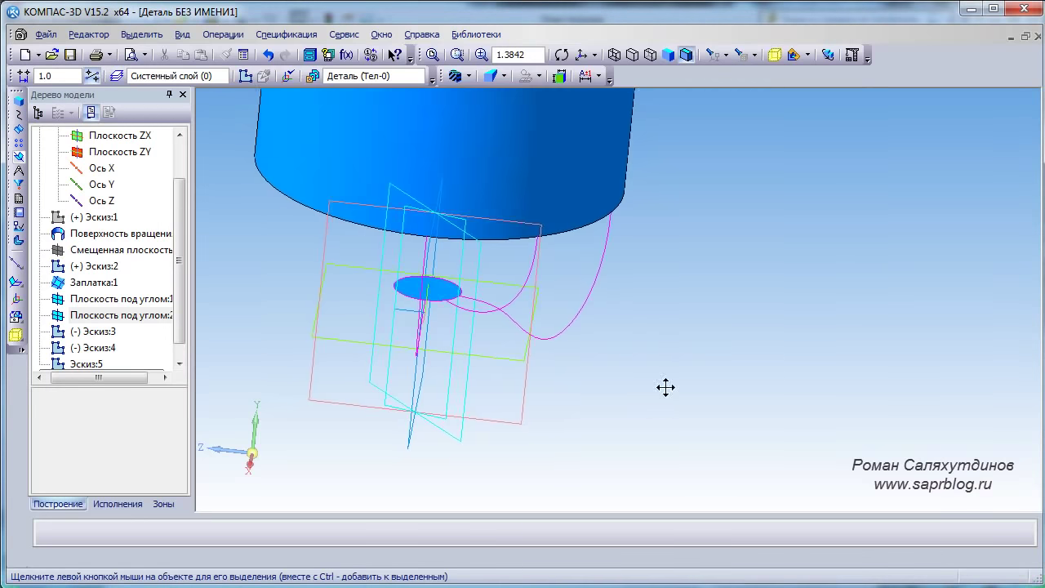
mouse_move(664, 387)
middle_down()
mouse_move(697, 406)
mouse_move(684, 397)
middle_up()
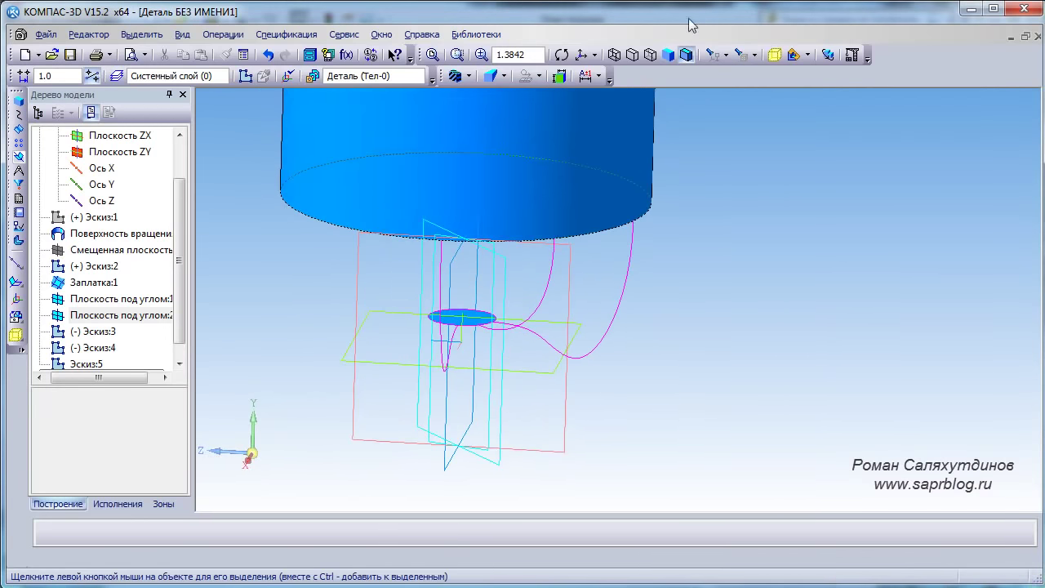
click(726, 57)
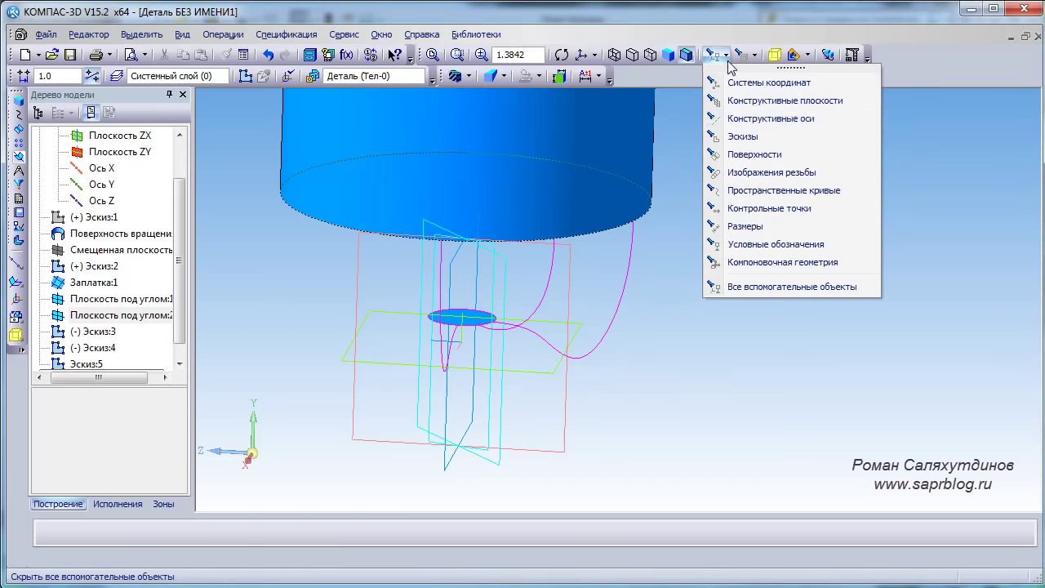
click(762, 101)
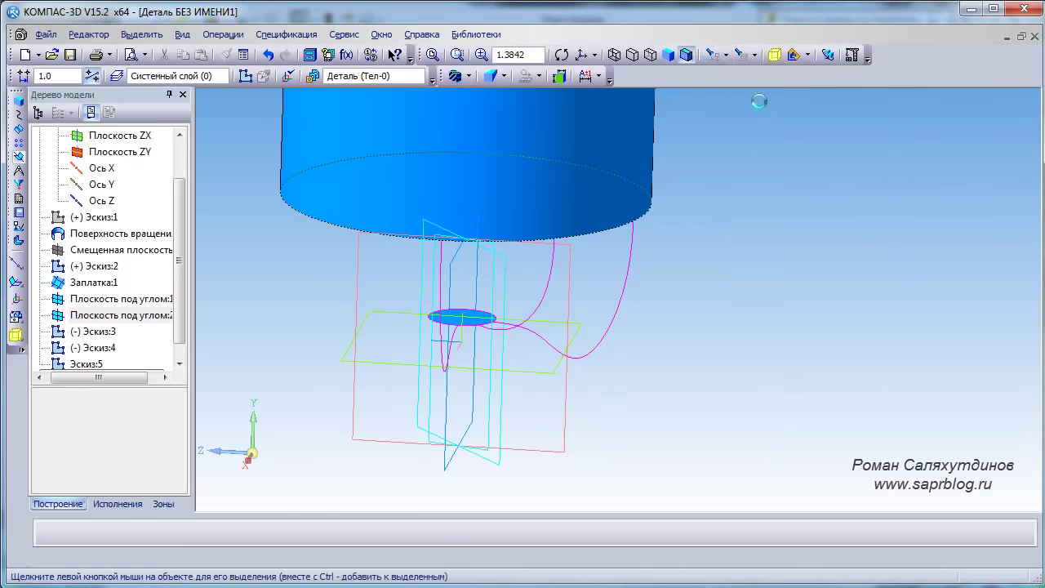
middle_drag(727, 299, 748, 284)
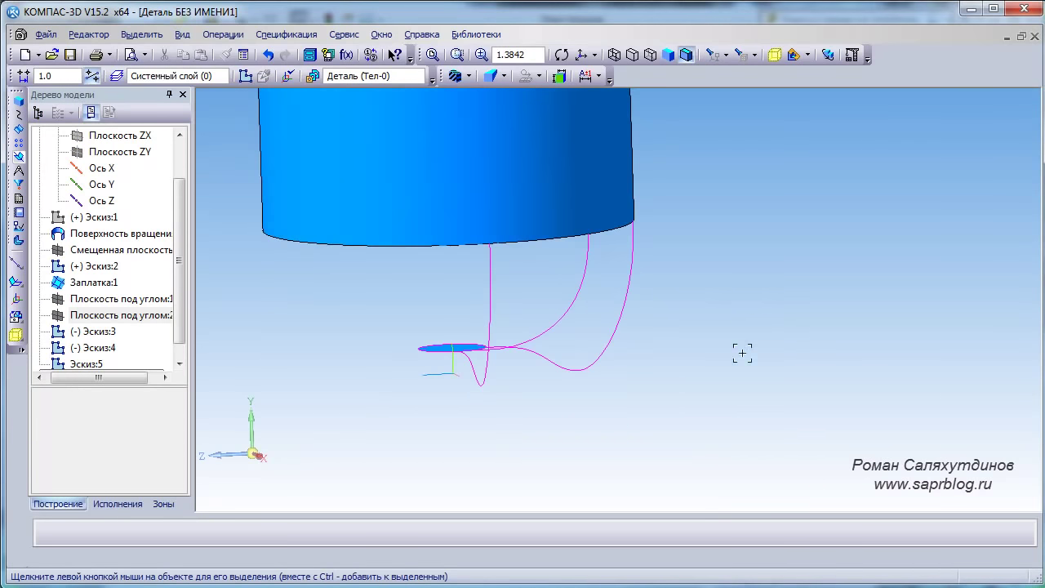
drag(737, 381, 654, 326)
drag(578, 406, 573, 322)
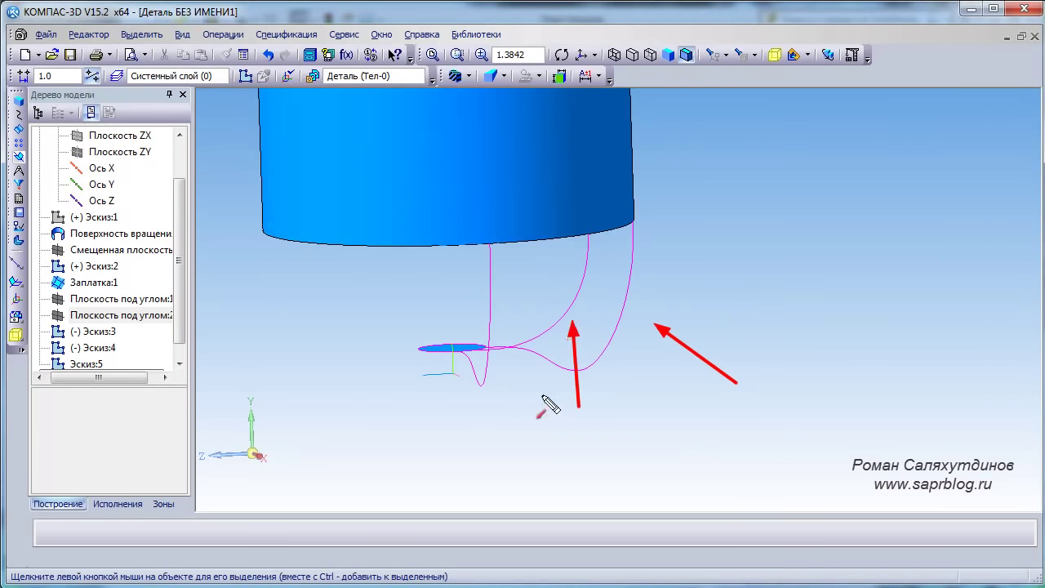
key(Escape)
Start a surface from a network of curves and add the three spline profiles in sequence as its U-direction curves
mouse_move(501, 467)
middle_down()
mouse_move(771, 339)
mouse_move(811, 366)
mouse_move(816, 326)
mouse_move(726, 338)
mouse_move(724, 351)
mouse_move(662, 351)
mouse_move(629, 368)
mouse_move(691, 353)
middle_up()
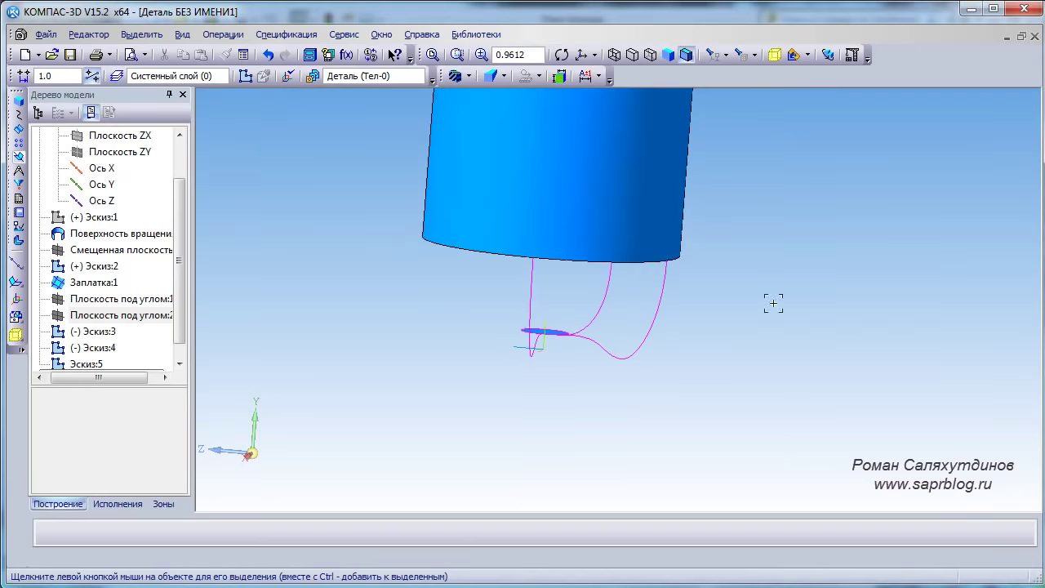
shift+middle_drag(773, 303, 752, 339)
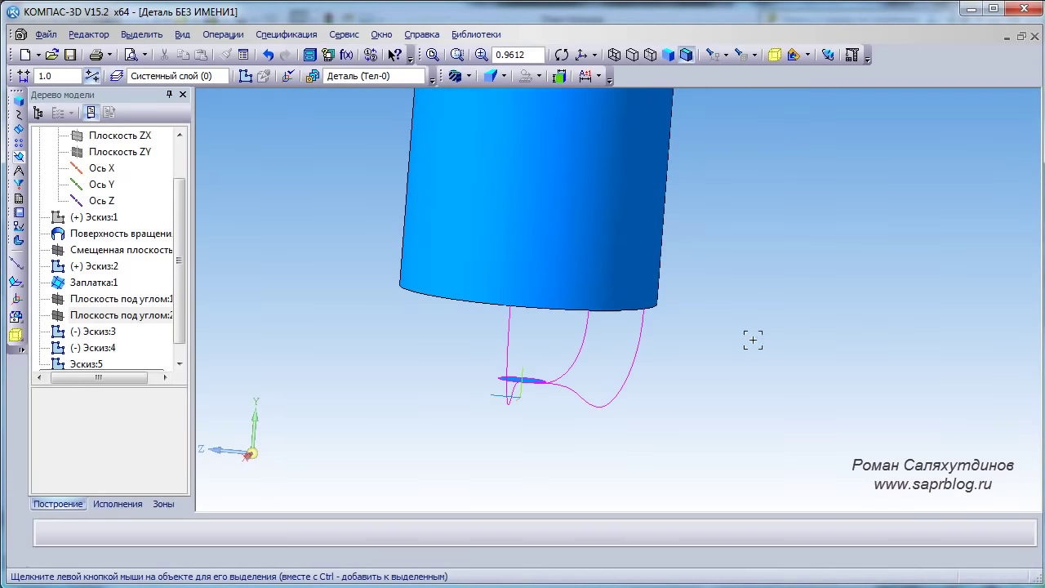
click(19, 143)
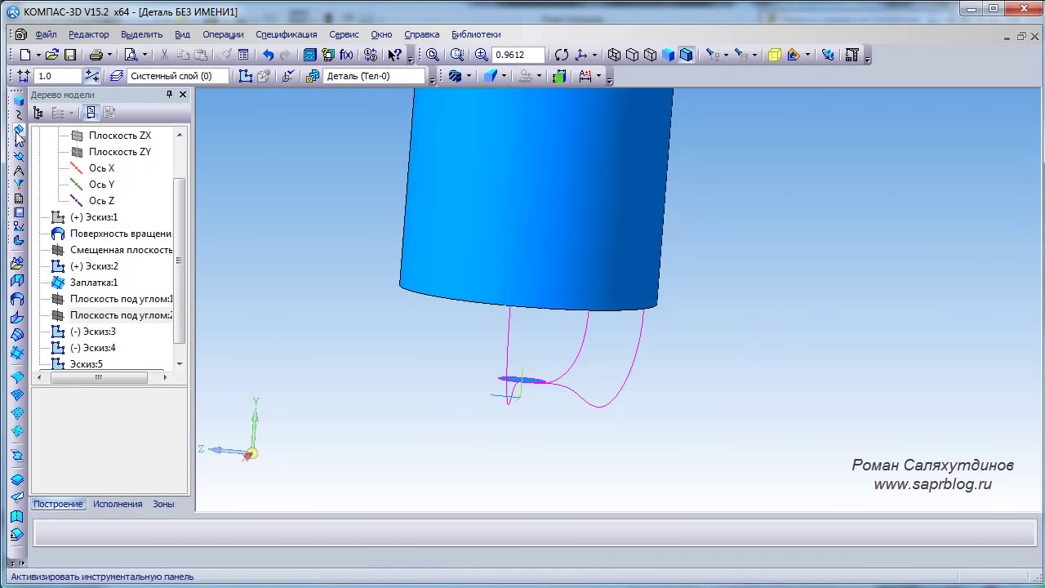
click(17, 395)
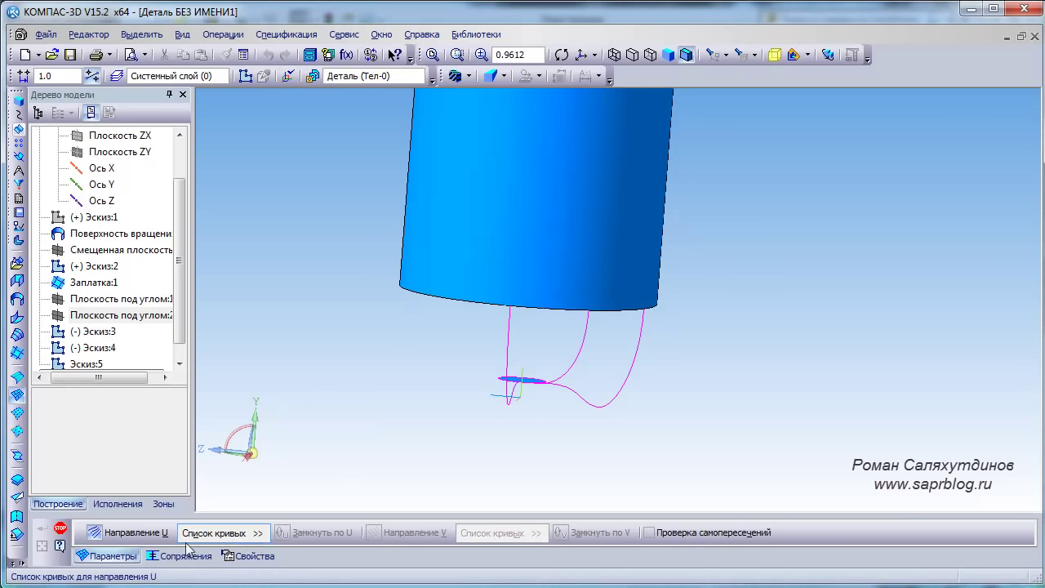
click(236, 537)
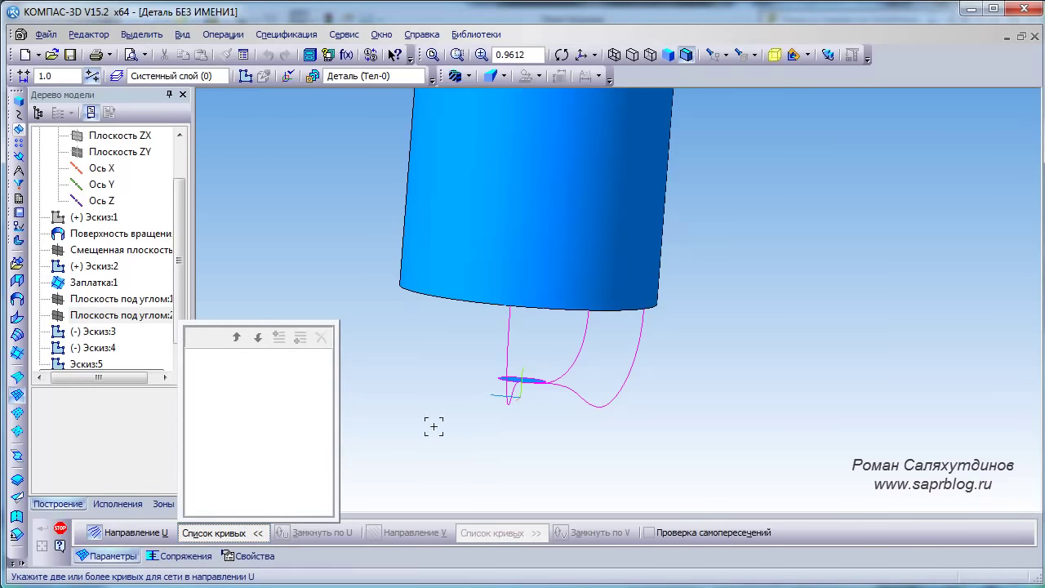
shift+middle_drag(432, 422, 469, 440)
middle_drag(599, 473, 578, 462)
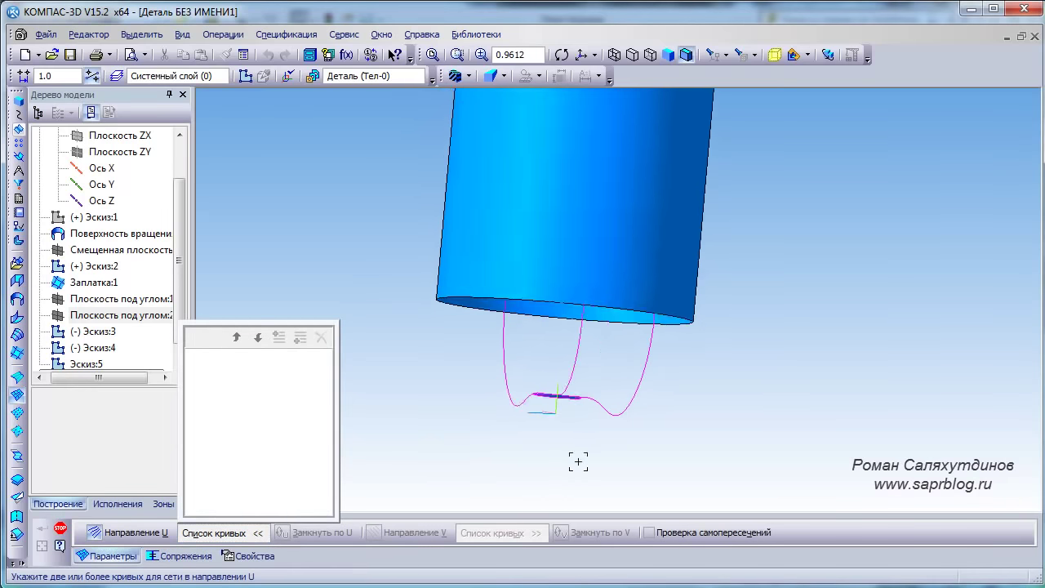
click(509, 367)
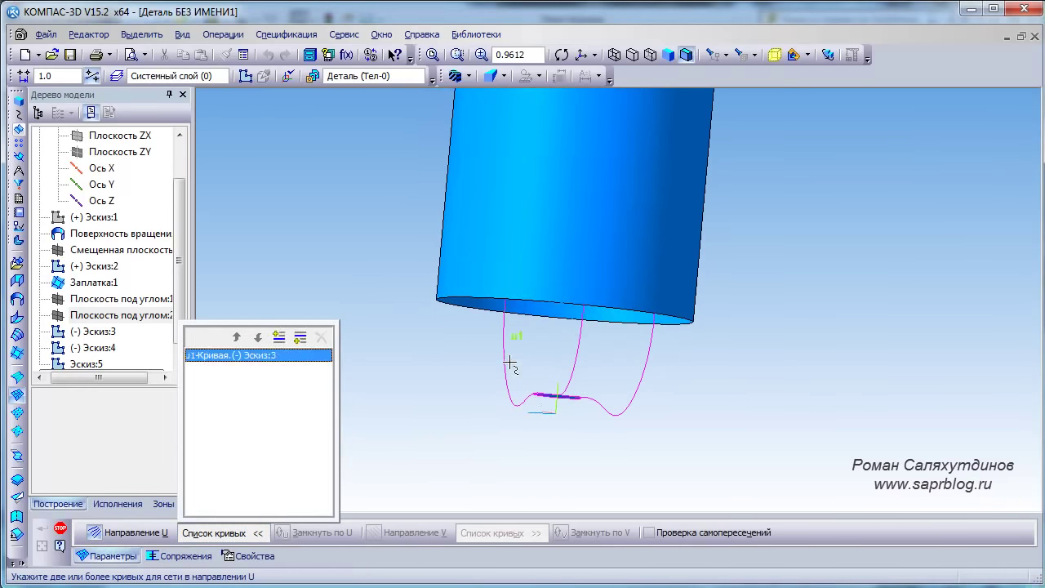
click(580, 350)
click(652, 349)
middle_drag(660, 346, 827, 399)
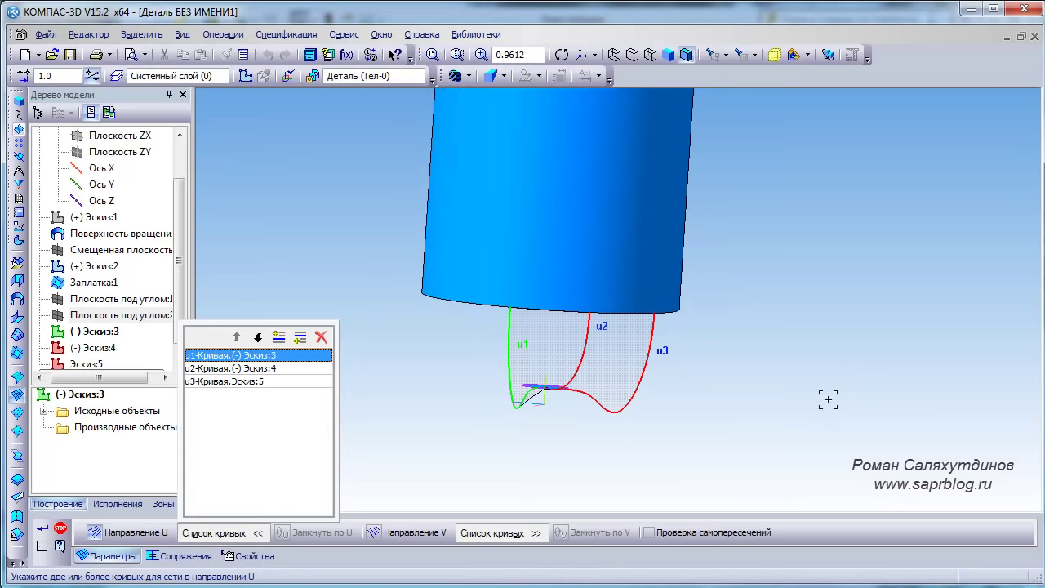
click(238, 533)
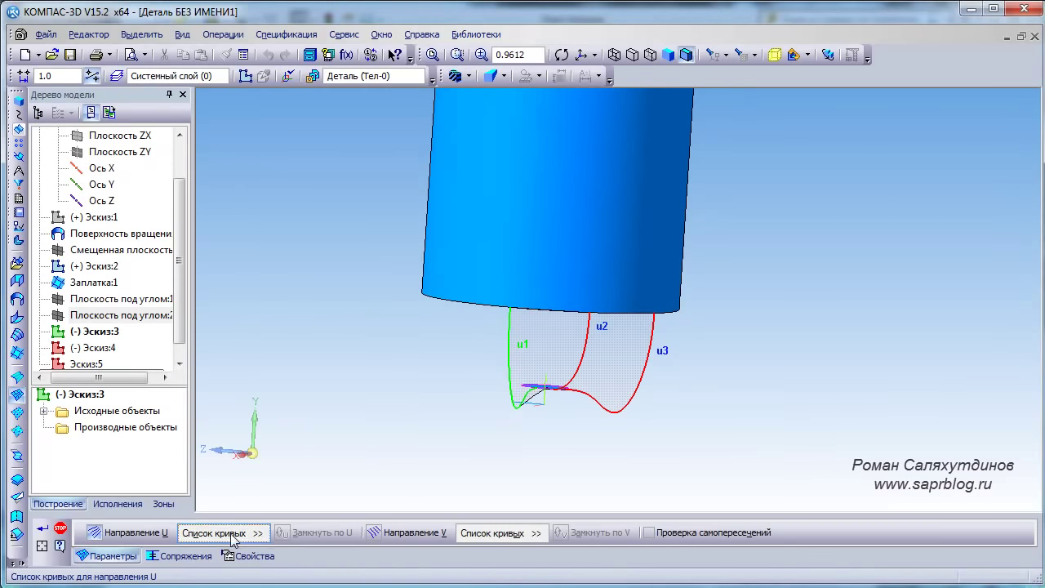
Add the bottle body's lower circular edge as the first V-direction curve of the network surface
click(378, 538)
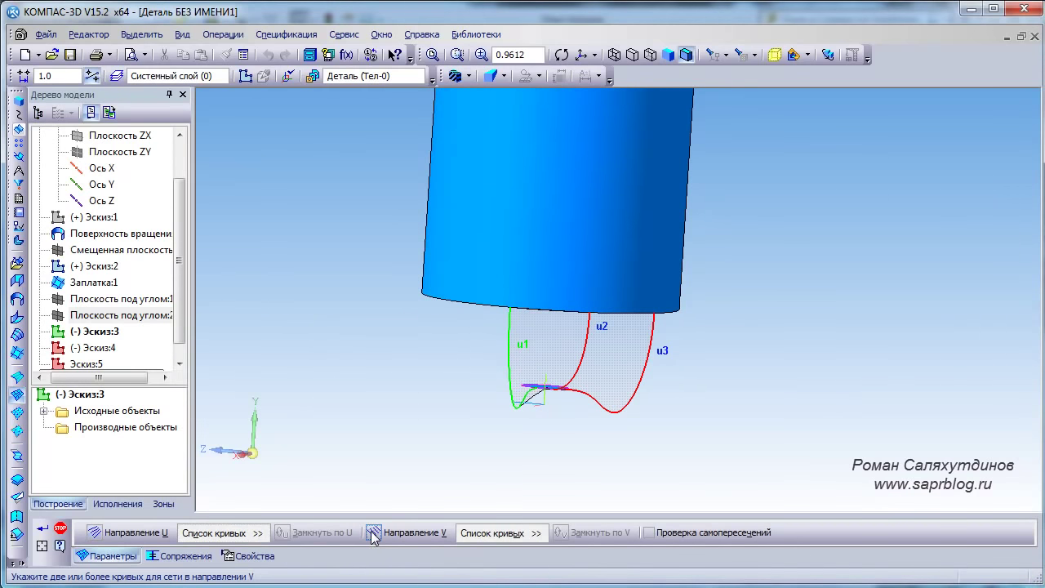
click(498, 533)
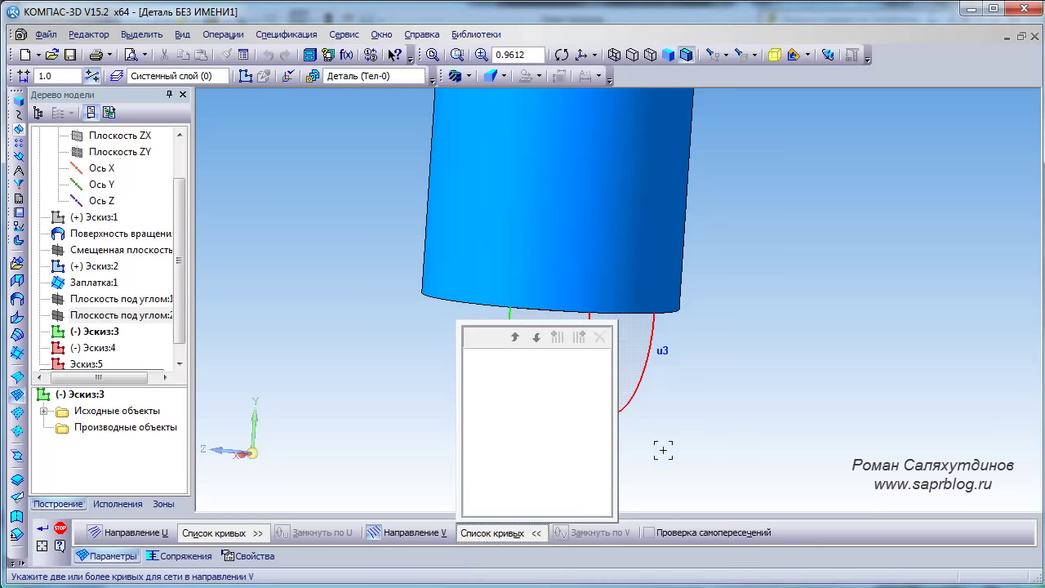
shift+middle_drag(663, 450, 840, 447)
scroll(650, 376, up, 2)
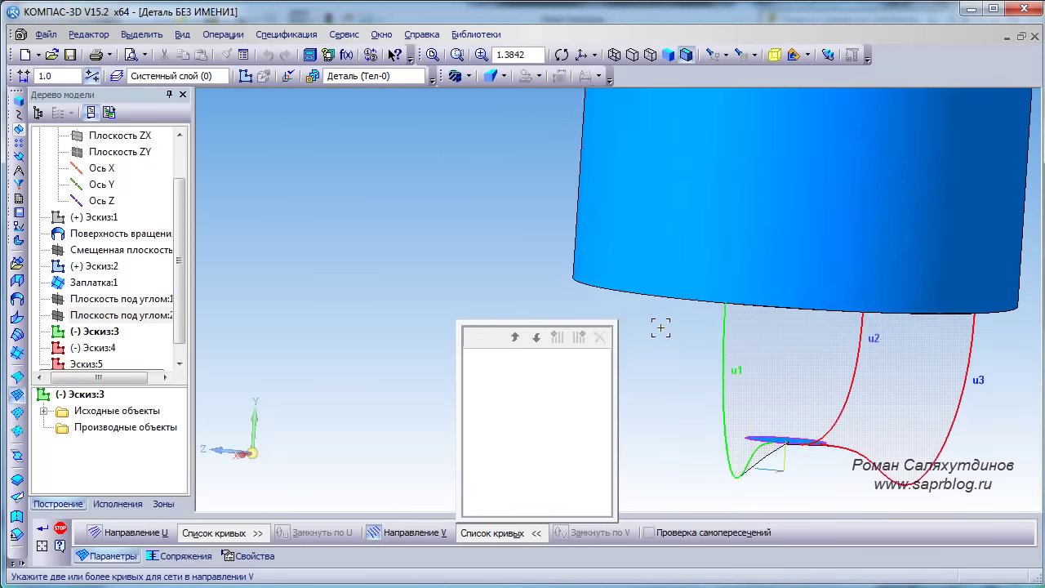
scroll(660, 327, up, 2)
click(674, 296)
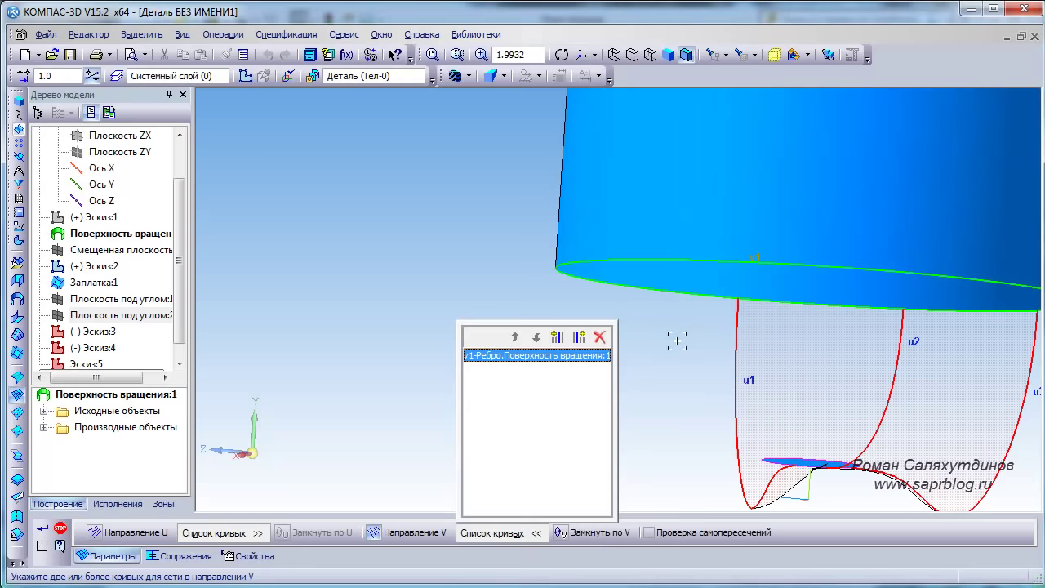
Add the circle sketch around the bottom patch as the second V-direction curve of the network surface
scroll(755, 420, down, 1)
middle_drag(759, 422, 759, 445)
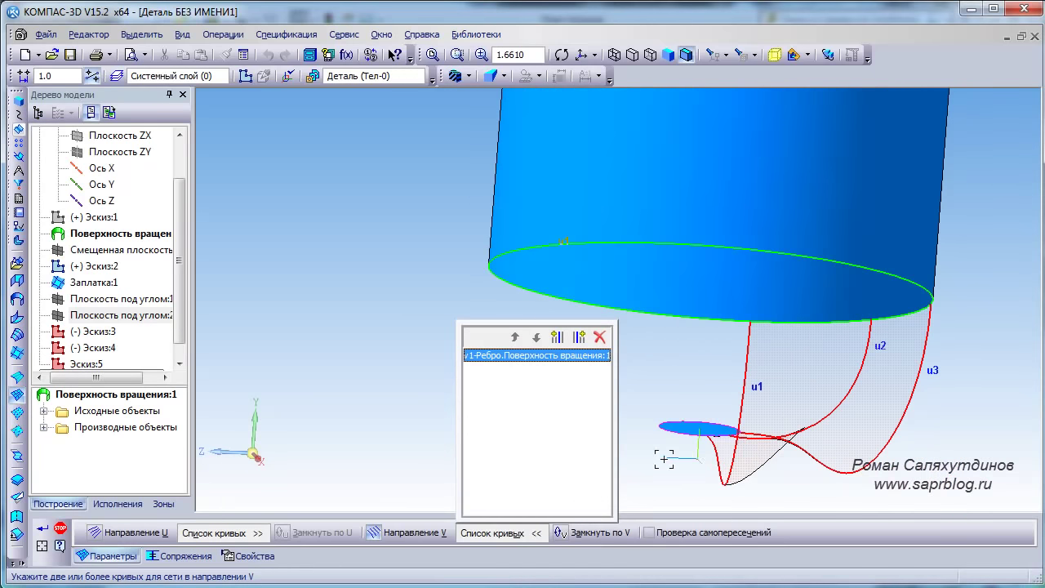
scroll(663, 459, up, 5)
click(682, 413)
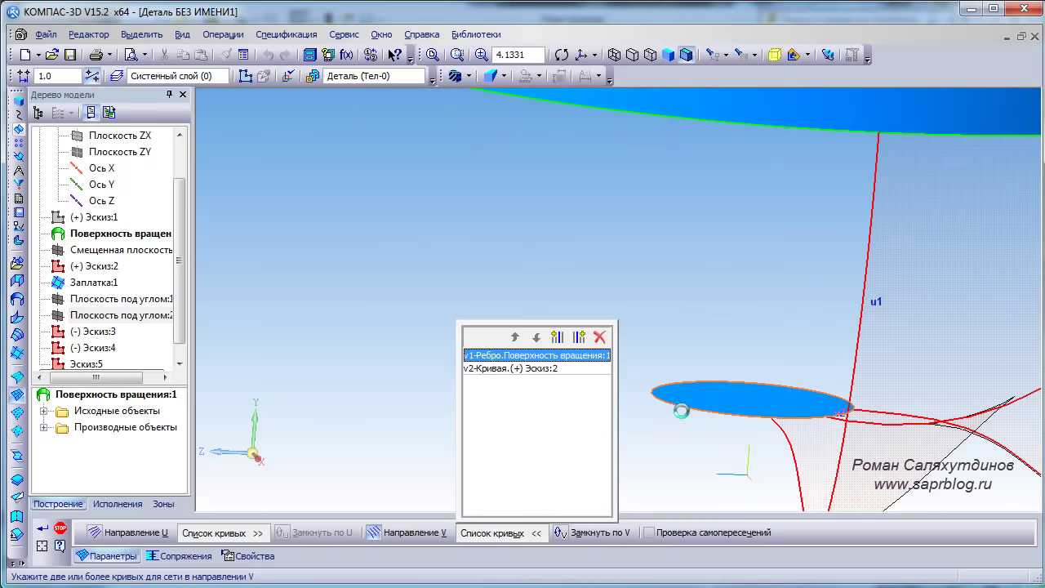
click(531, 534)
scroll(572, 362, down, 4)
middle_drag(572, 362, 733, 369)
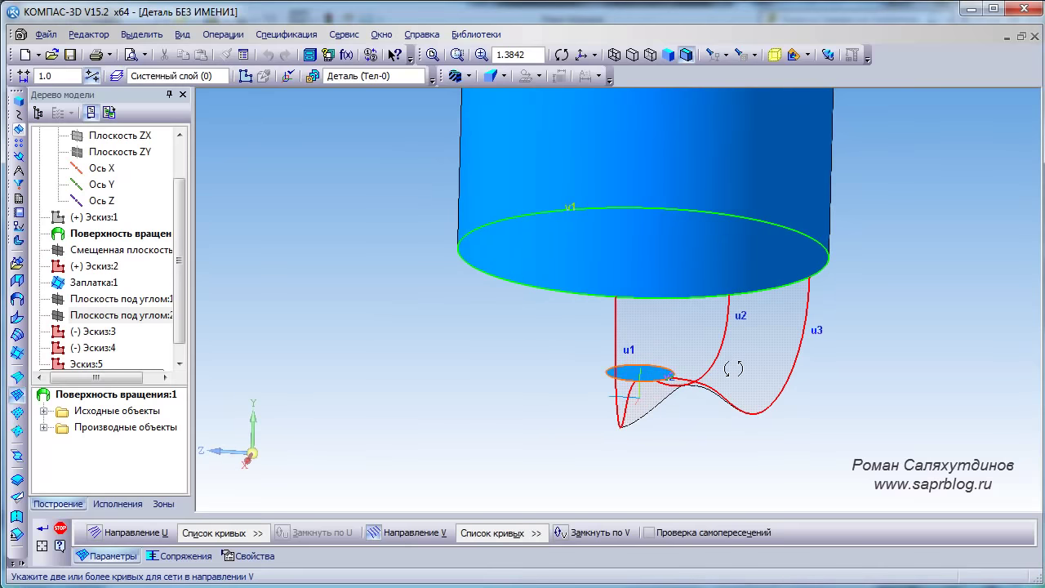